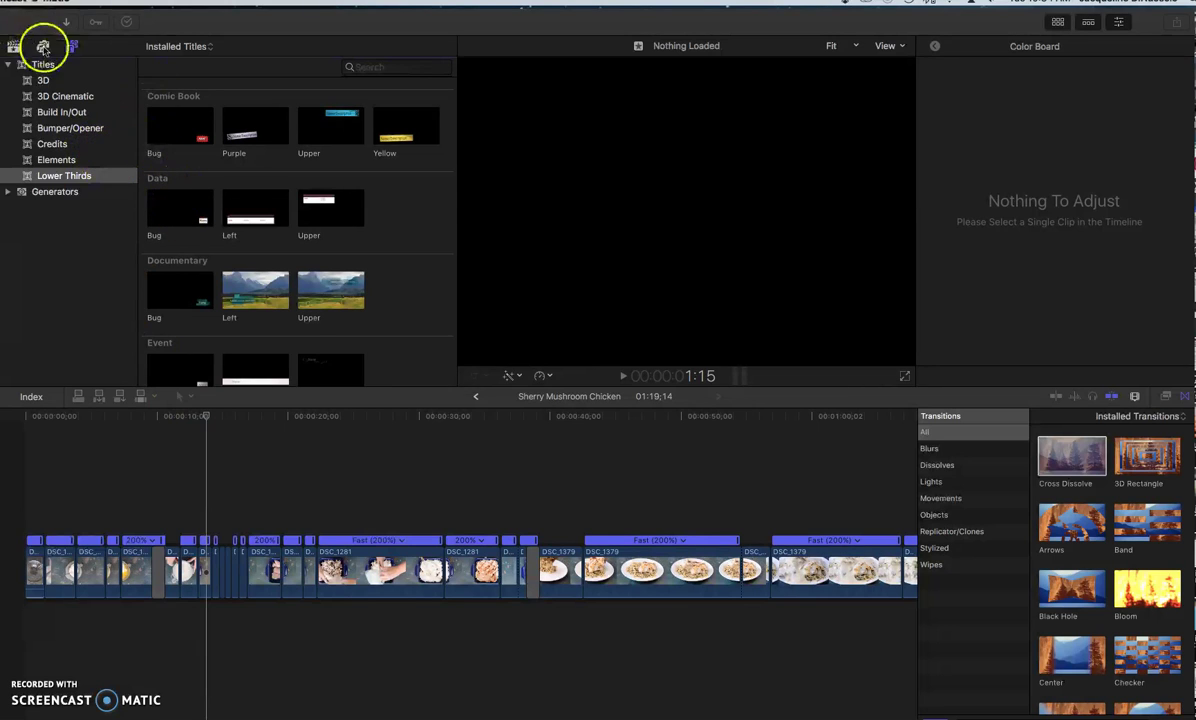
scroll(240, 155, up, 3)
scroll(240, 155, up, 5)
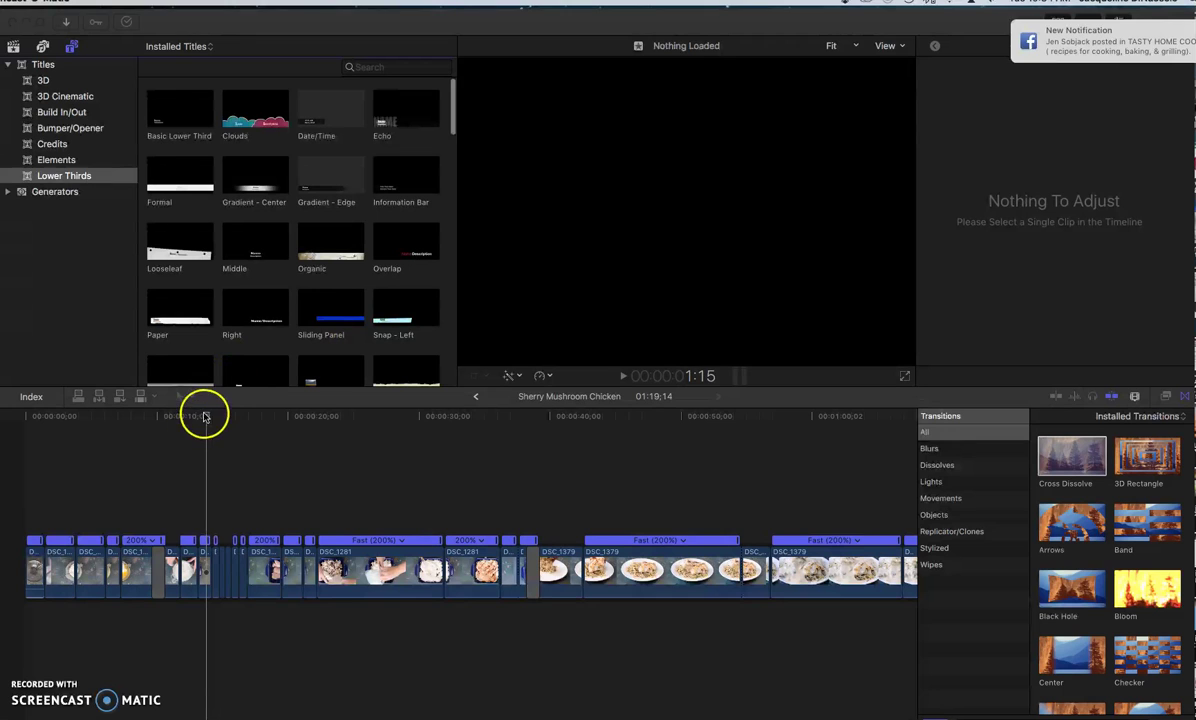
Step: Scrub and look along the Sherry Mushroom Chicken timeline to examine how the colour differs between clips
click(174, 427)
drag(172, 414, 499, 457)
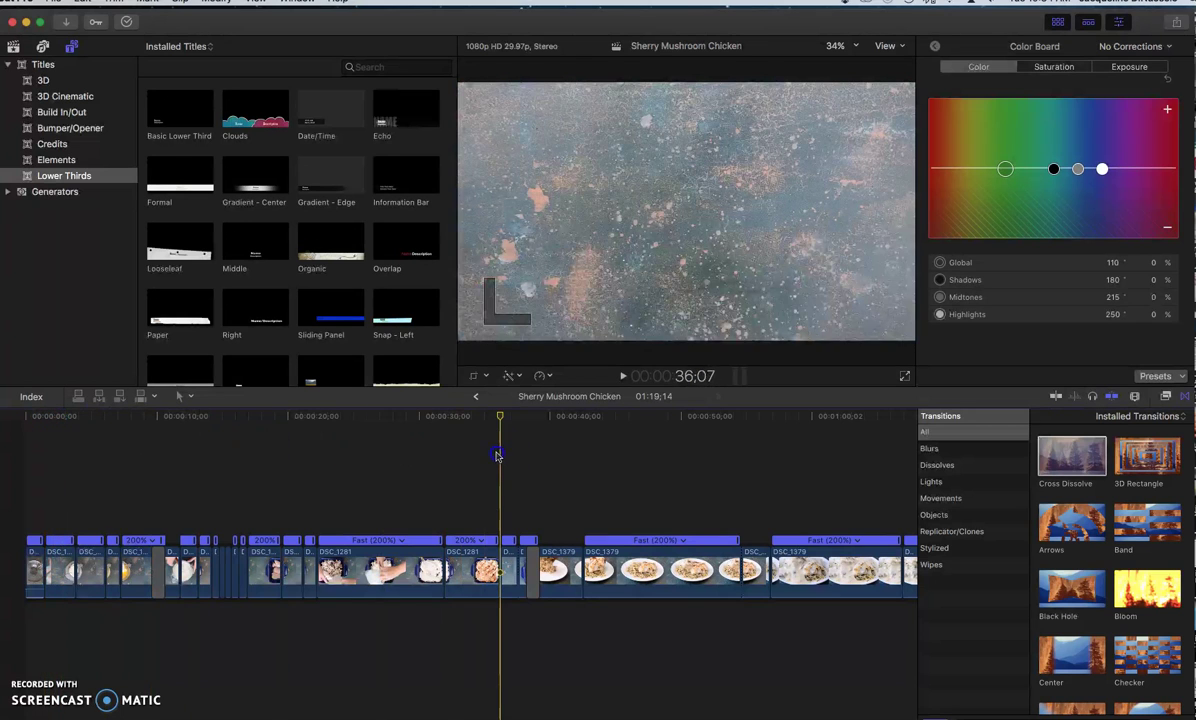
scroll(422, 472, right, 5)
scroll(422, 472, right, 10)
scroll(423, 471, left, 10)
scroll(423, 470, left, 6)
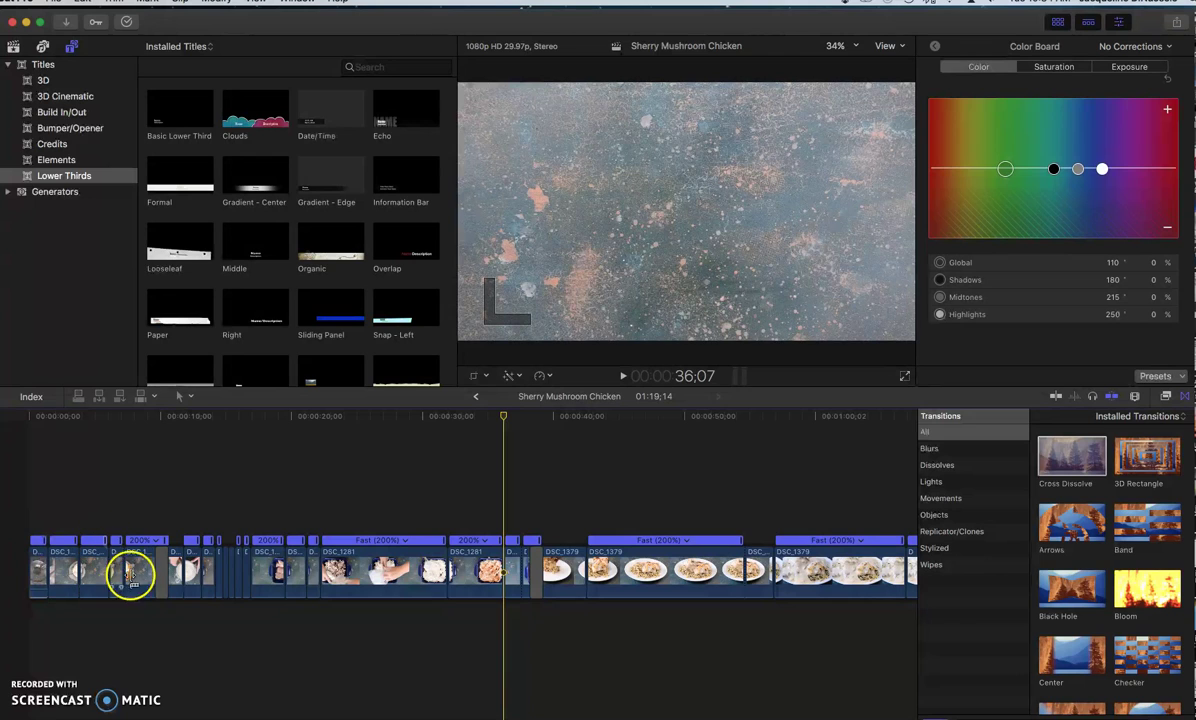
scroll(280, 520, right, 2)
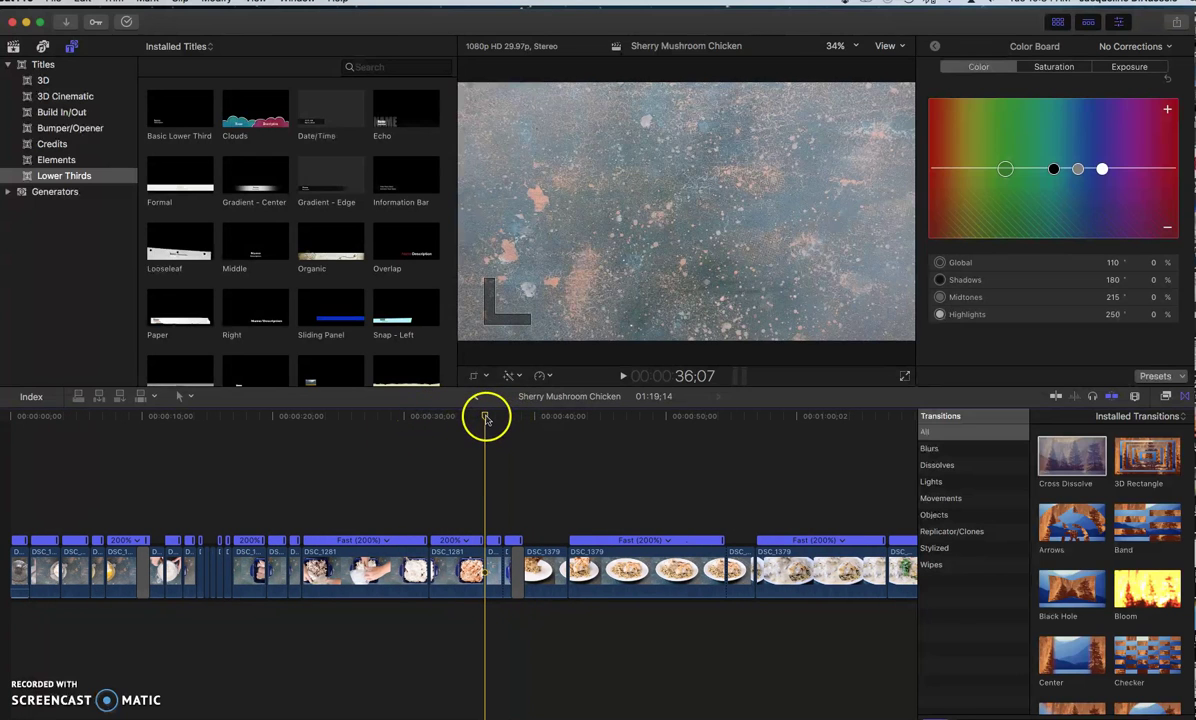
scroll(487, 420, right, 1)
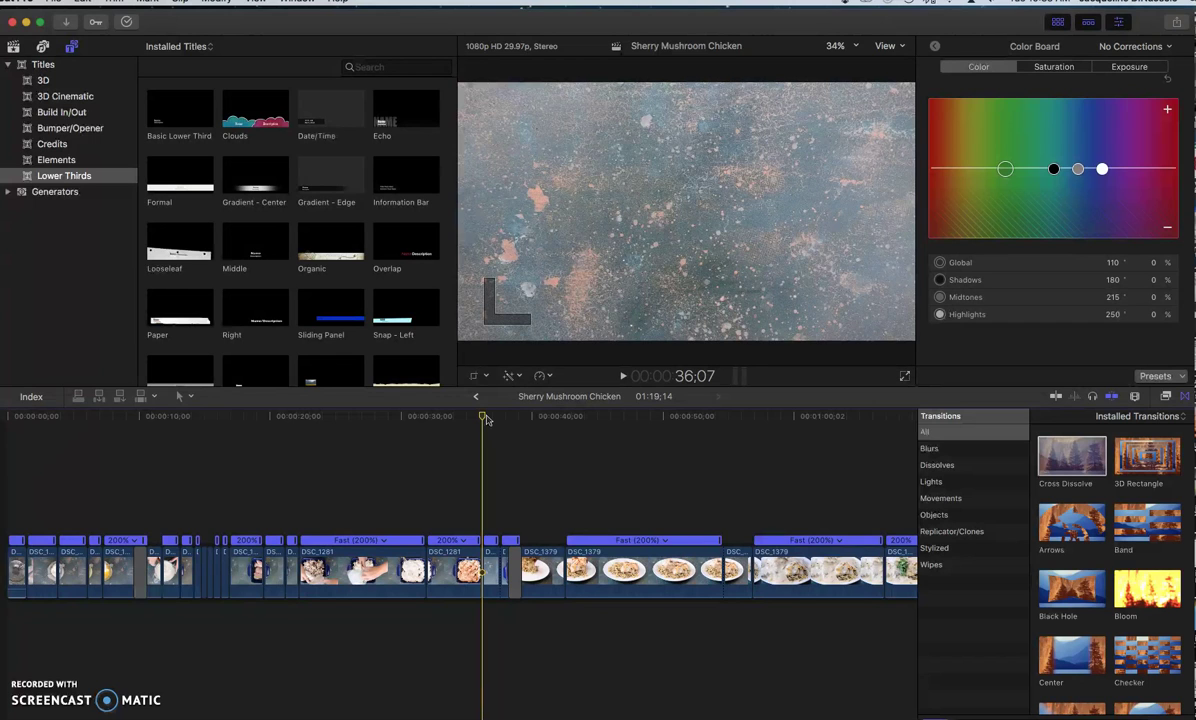
scroll(61, 662, left, 1)
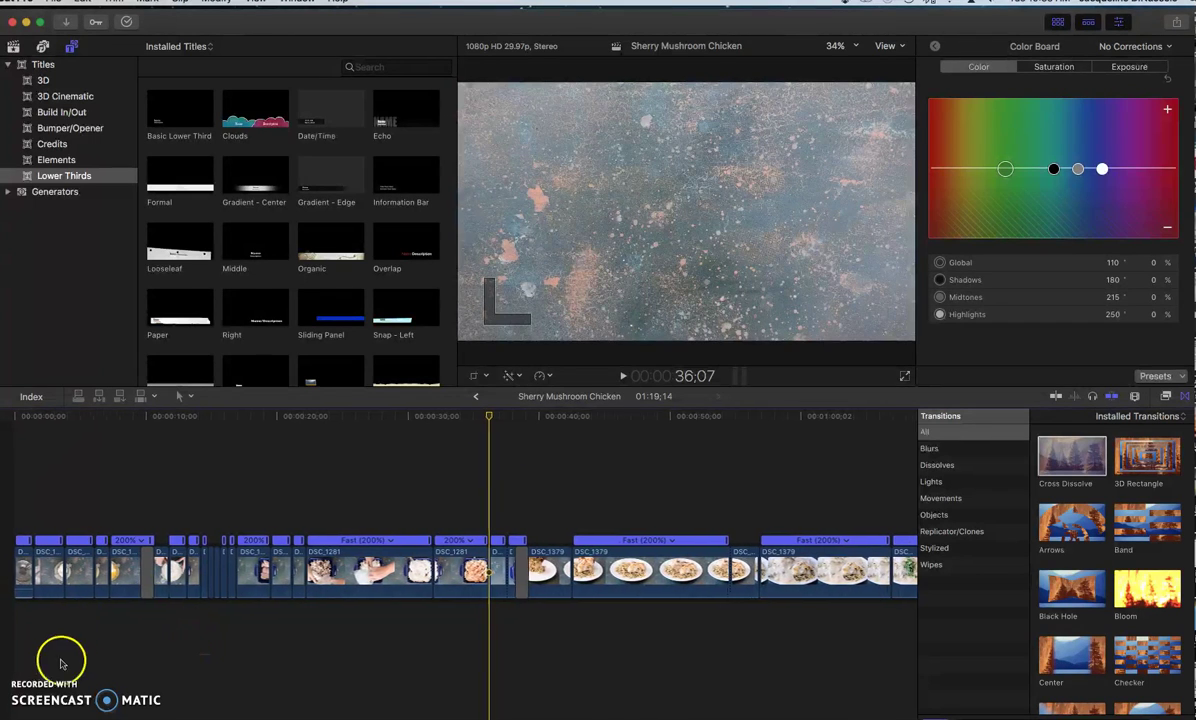
scroll(61, 662, left, 1)
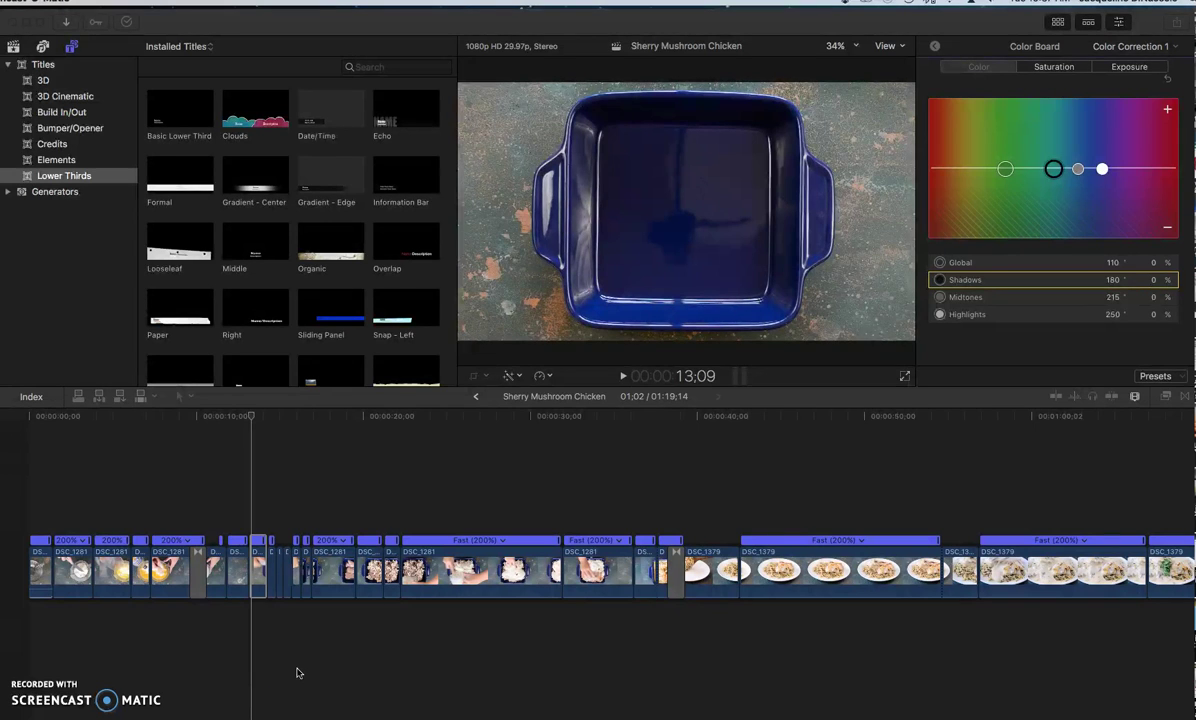
Step: Place the playhead at 13;24, in the clip where tongs set the first chicken piece into the blue dish
click(248, 416)
drag(53, 419, 260, 435)
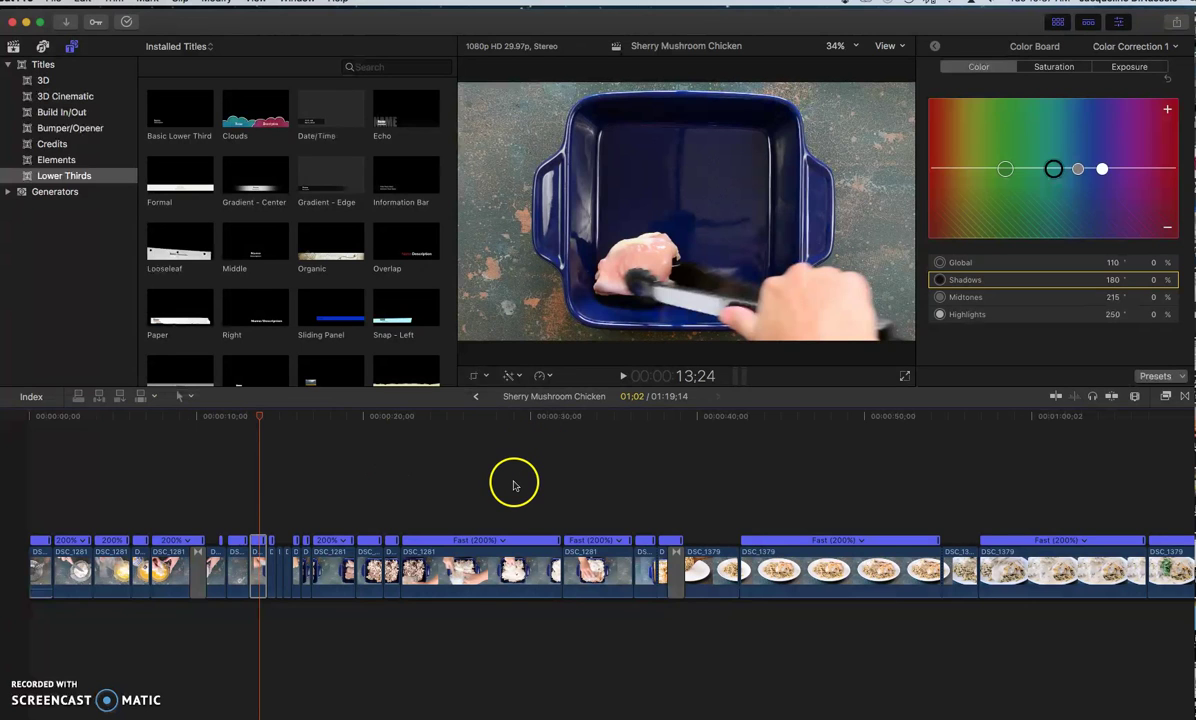
scroll(515, 480, right, 2)
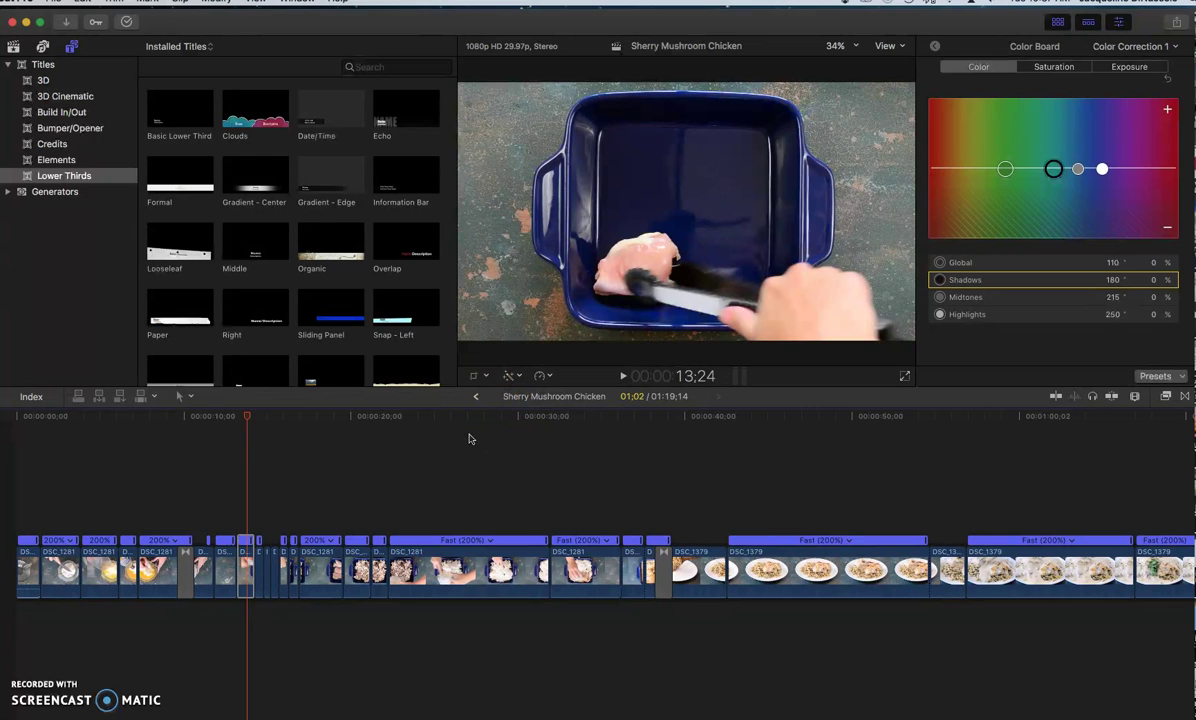
Step: Try Match Color on the tongs clip with frames from several neighbouring clips as reference, and cancel without applying a match
click(518, 380)
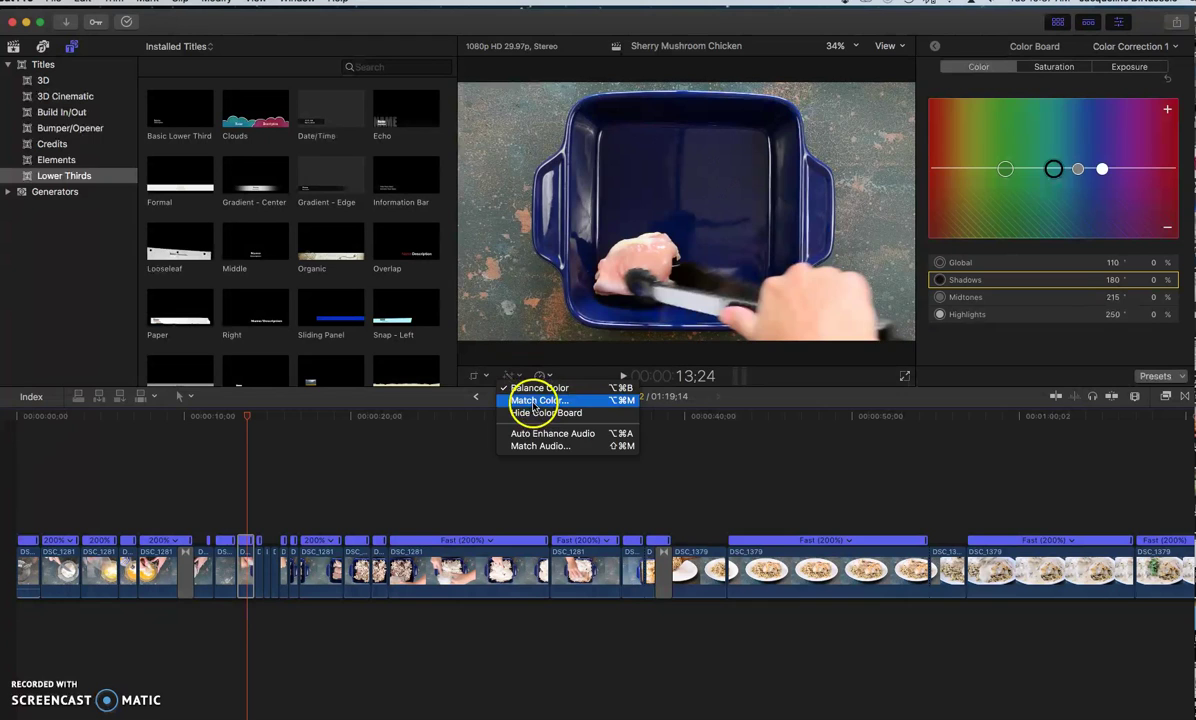
click(535, 401)
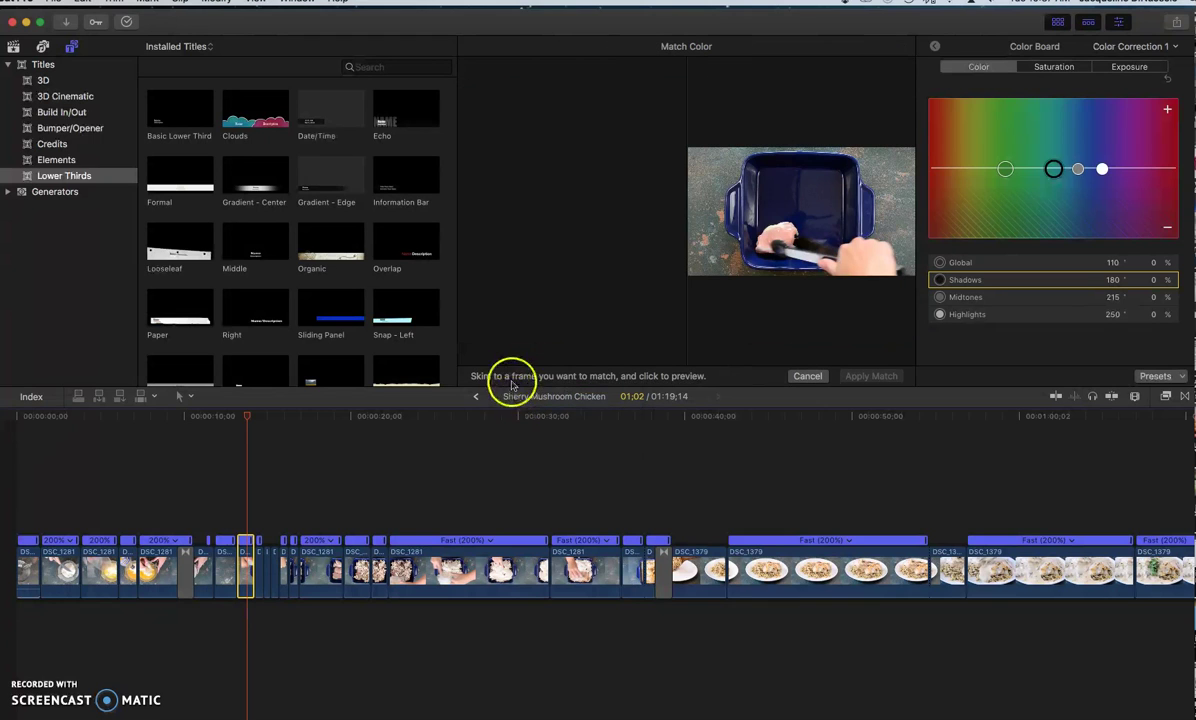
click(248, 417)
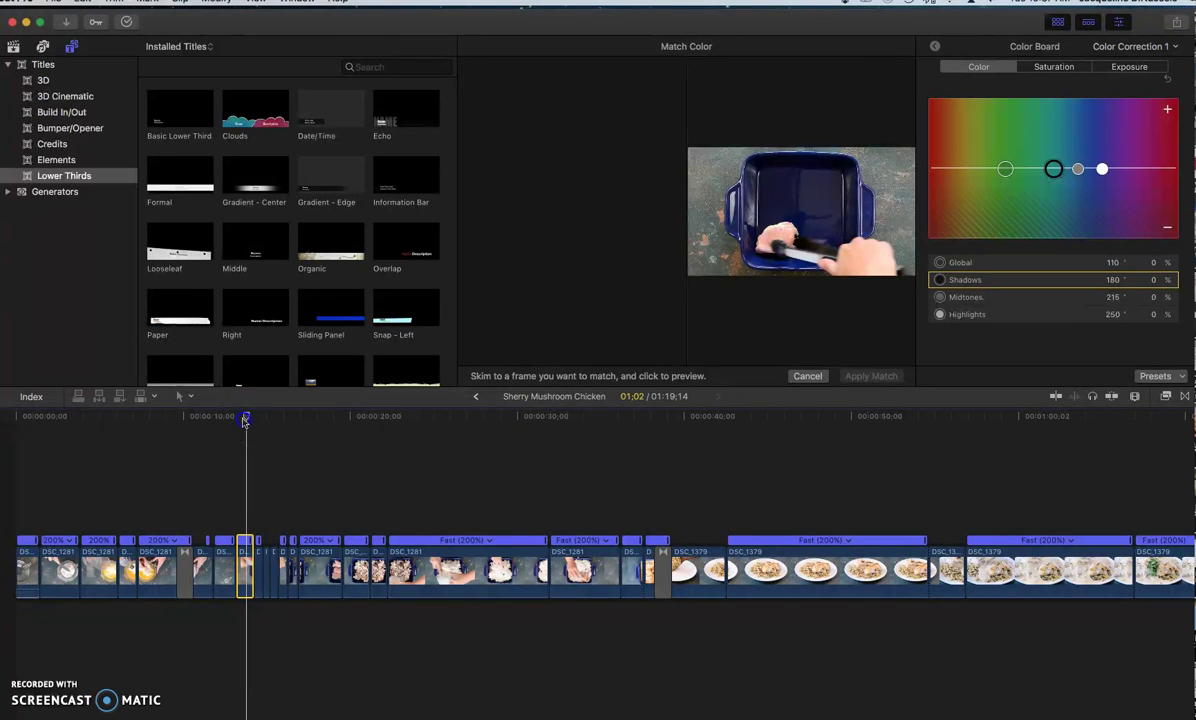
click(244, 572)
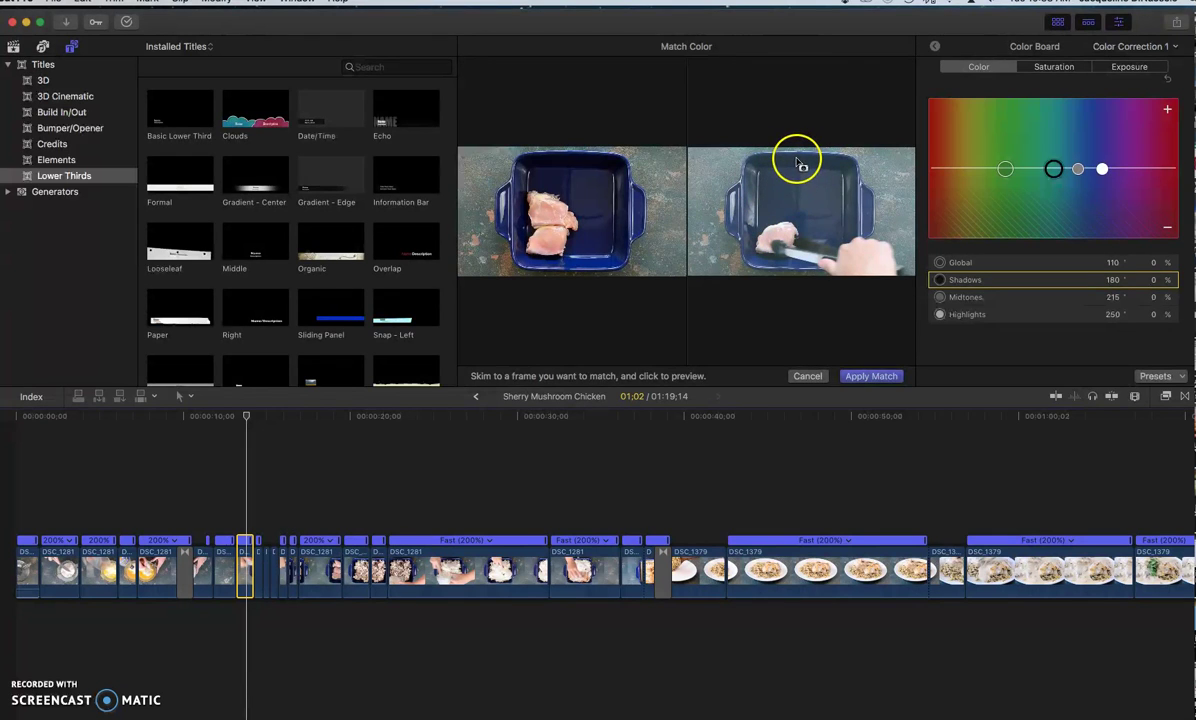
click(230, 567)
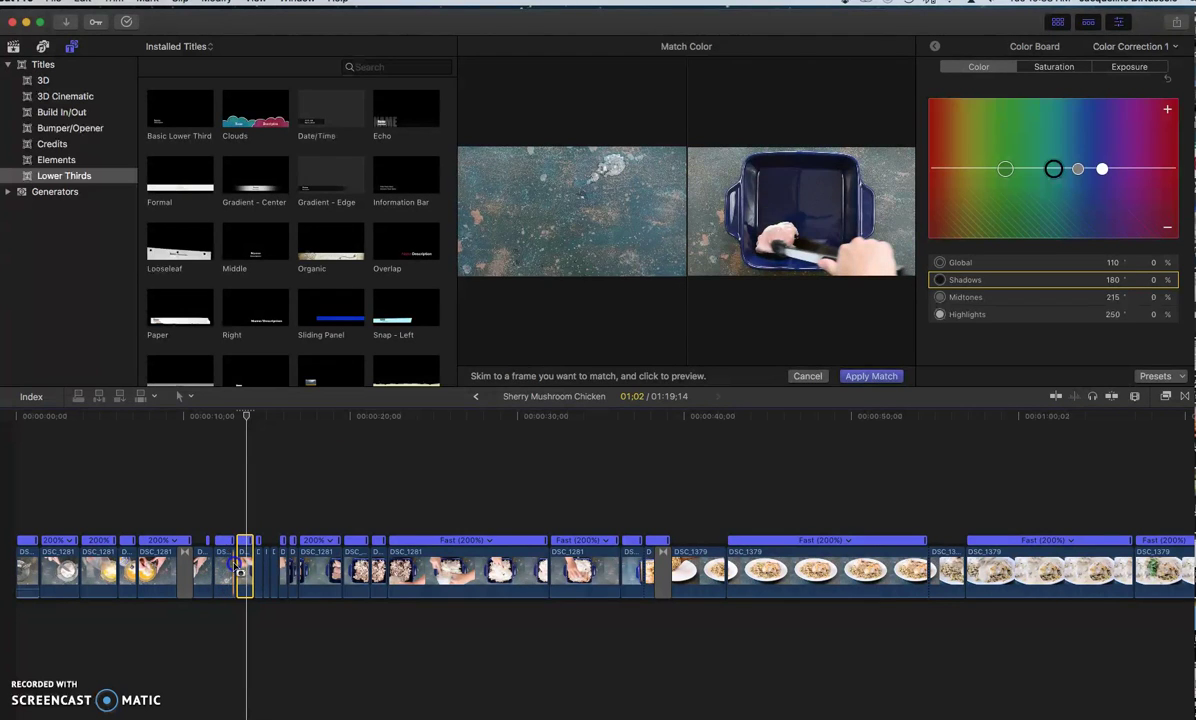
click(209, 564)
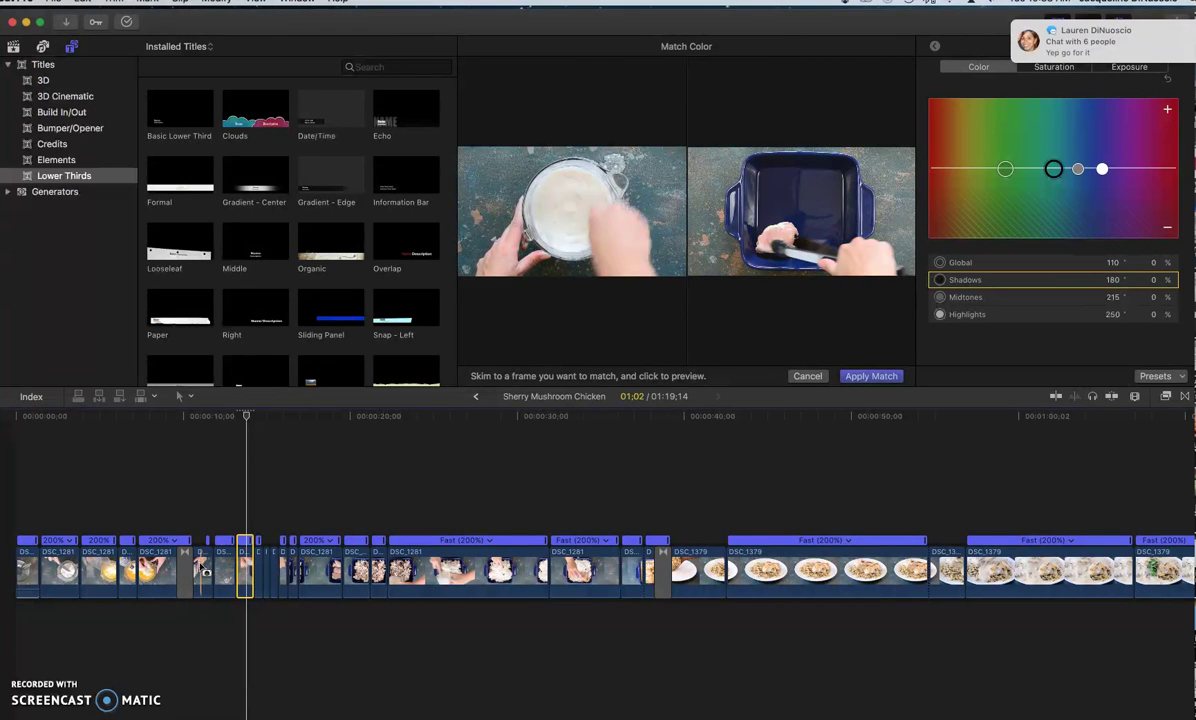
click(151, 572)
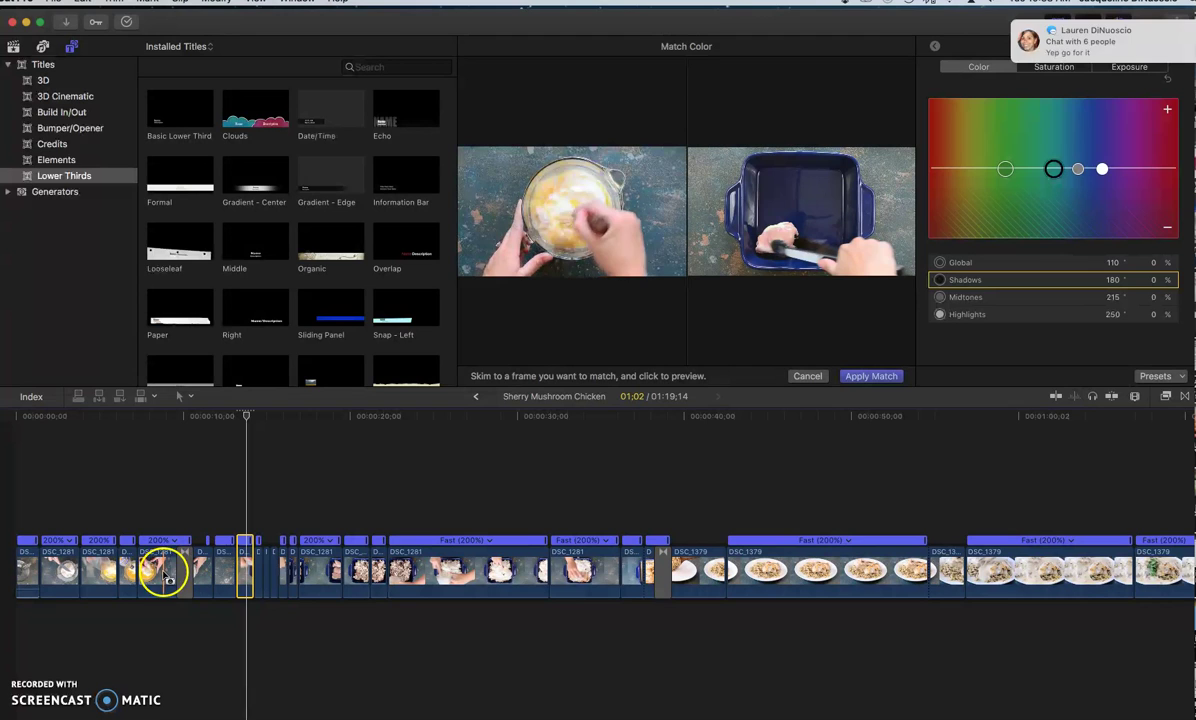
click(334, 571)
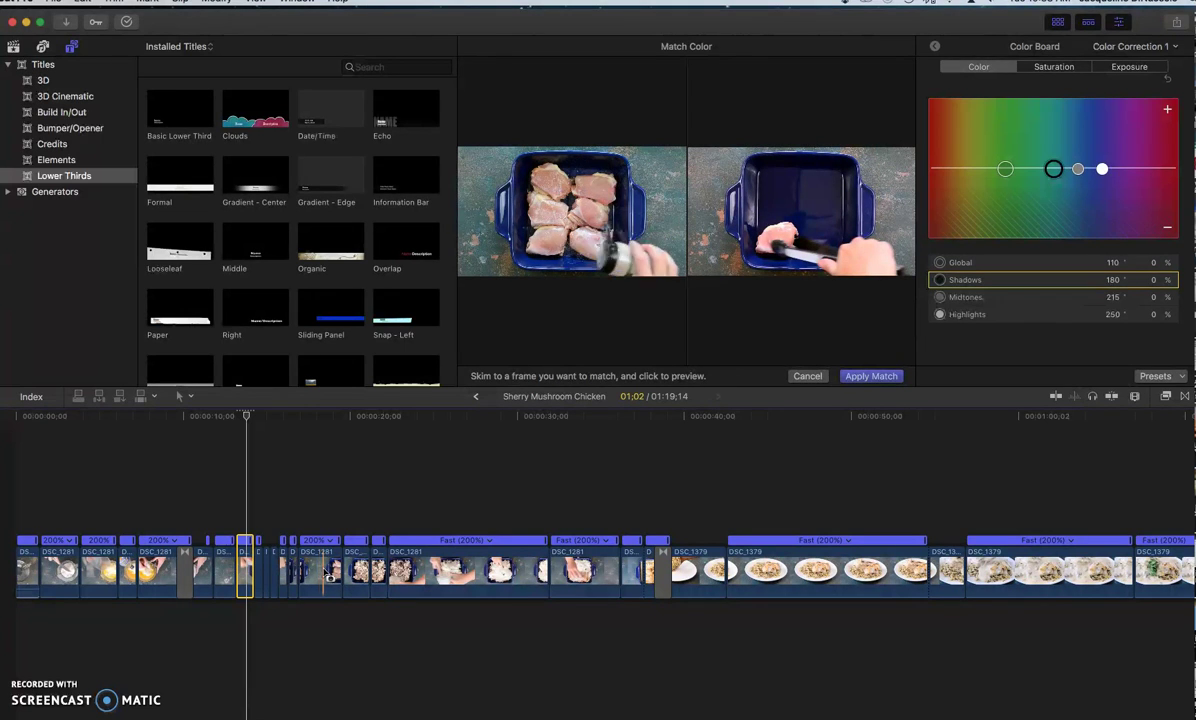
click(334, 571)
click(807, 376)
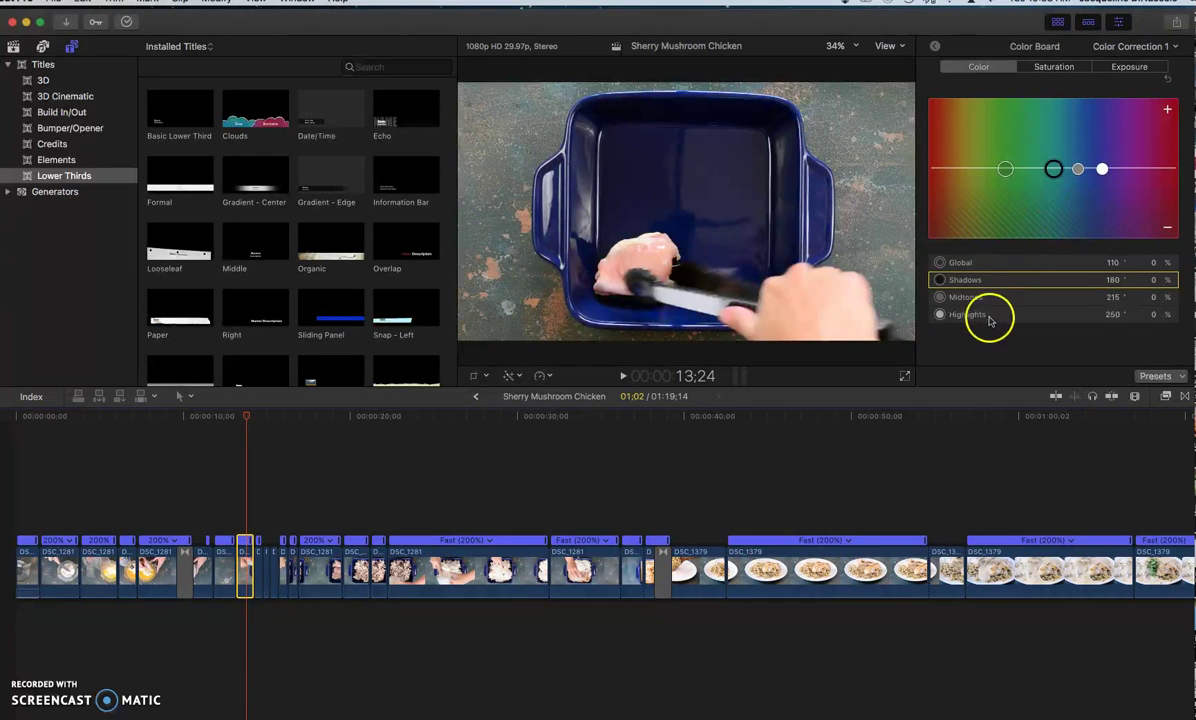
Step: Shift the tongs clip's shadows toward blue on the Color Board, to 204° and 17%
drag(1058, 173, 1082, 167)
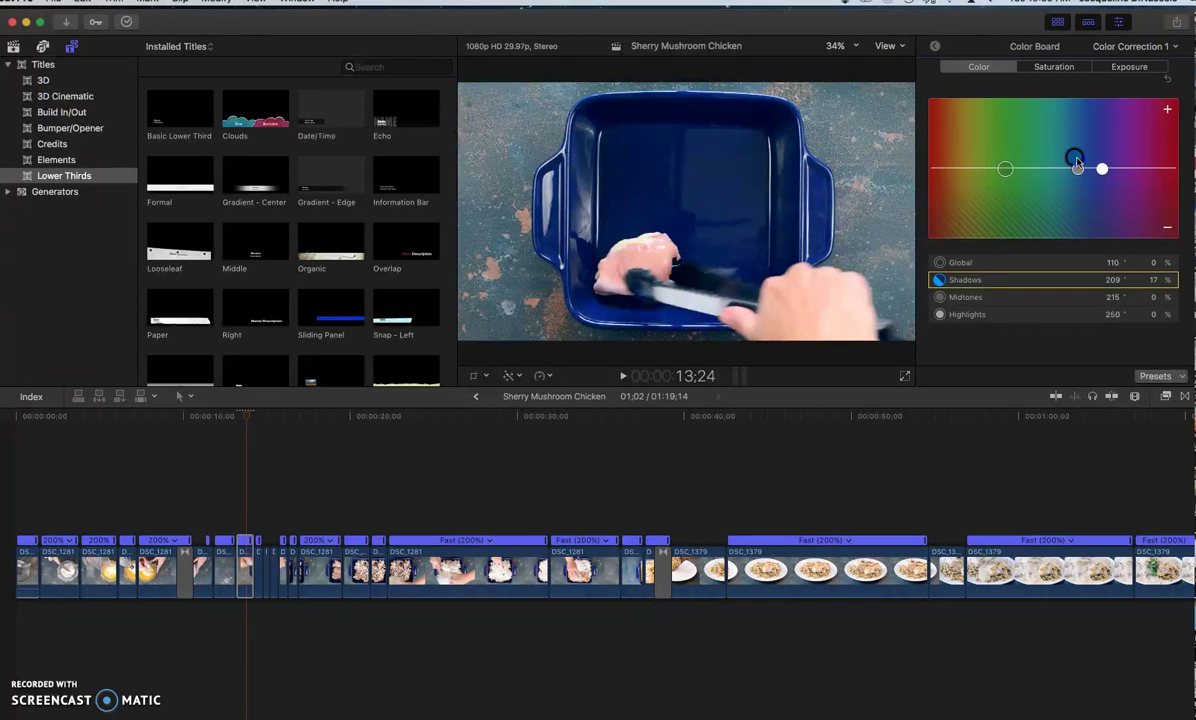
drag(1081, 159, 1080, 158)
drag(1077, 166, 1069, 163)
drag(1073, 160, 1075, 162)
Step: Scrub through the corrected clip into the following one and compare the colours and Color Board settings of both clips
mouse_move(247, 420)
mouse_down()
mouse_move(227, 420)
mouse_move(239, 420)
mouse_up()
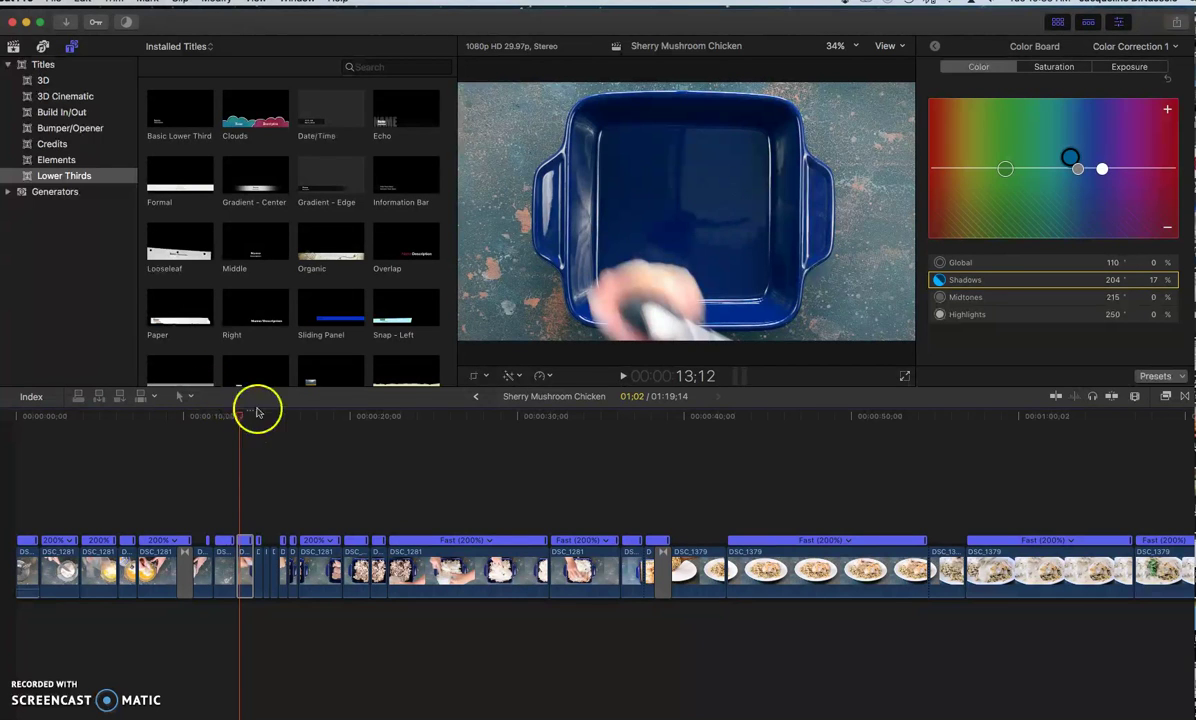
mouse_move(240, 419)
mouse_down()
mouse_move(259, 421)
mouse_move(245, 422)
mouse_up()
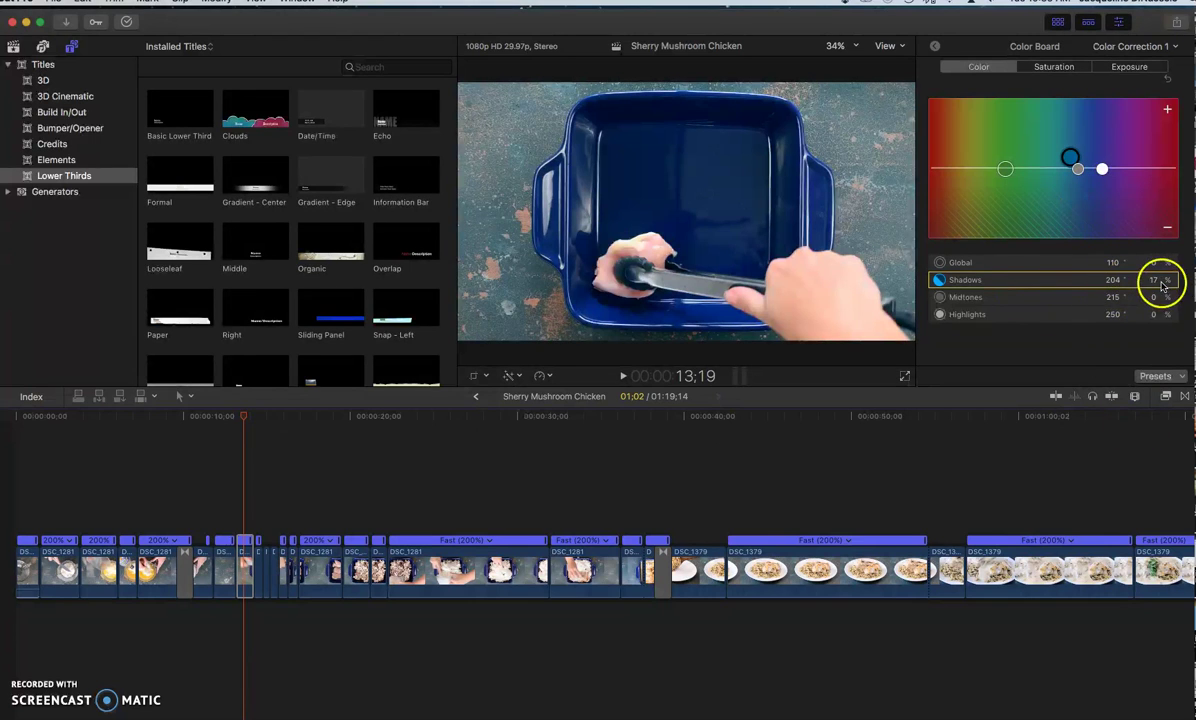
drag(243, 419, 258, 419)
click(242, 586)
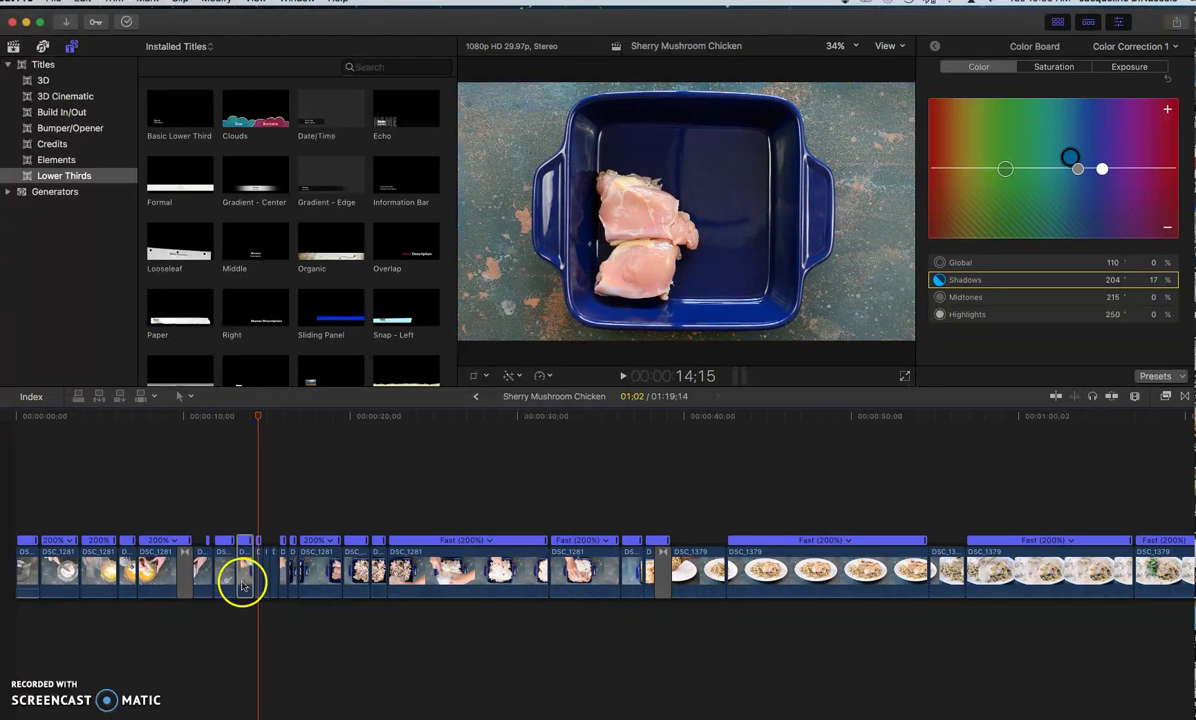
click(257, 567)
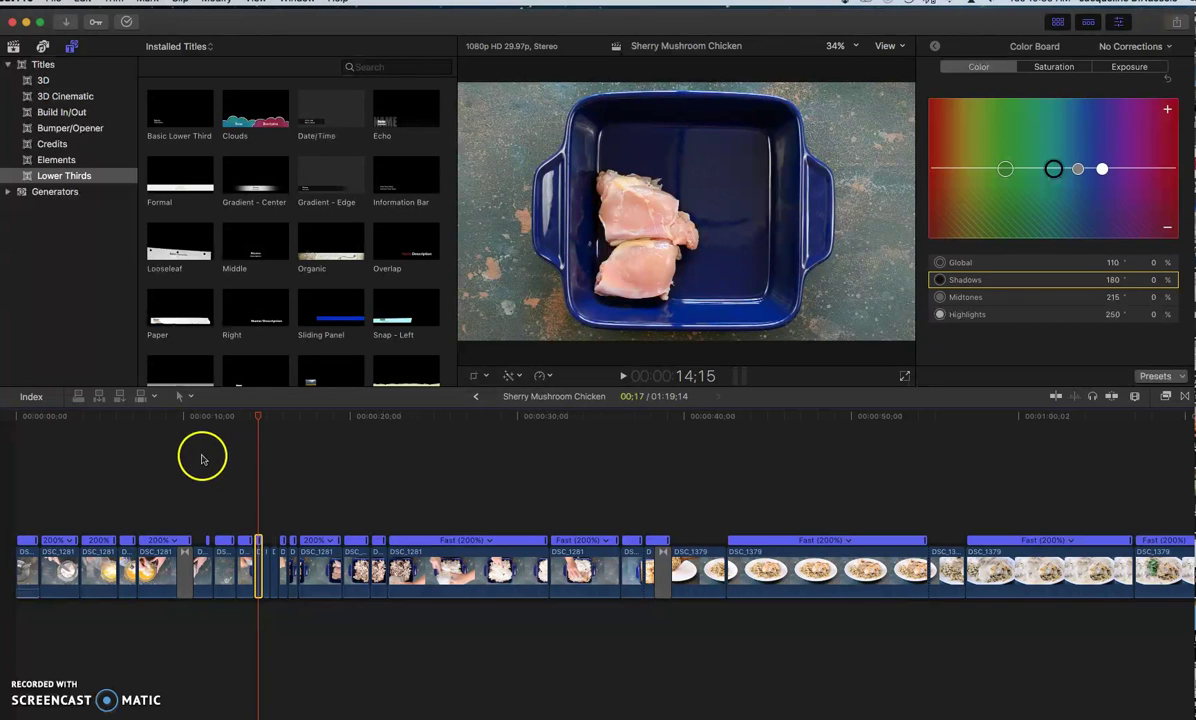
Step: Copy the corrected tongs clip and select the four short chicken clips that directly follow it
click(248, 556)
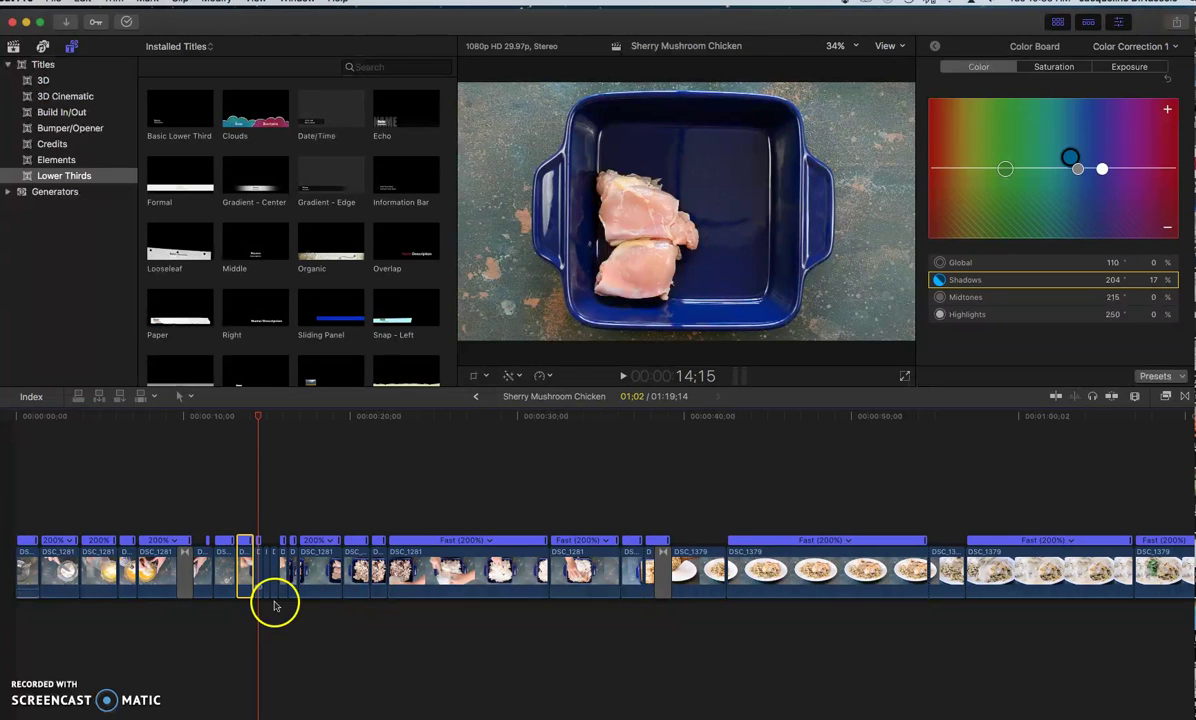
click(259, 570)
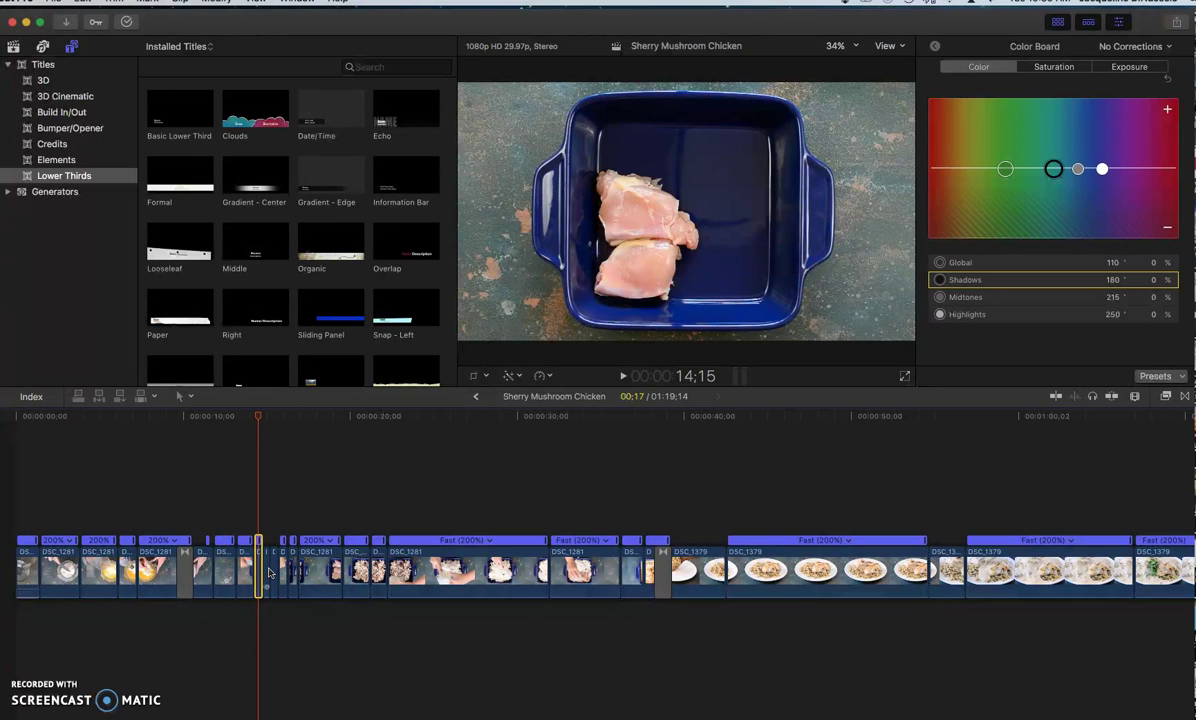
drag(252, 435, 290, 420)
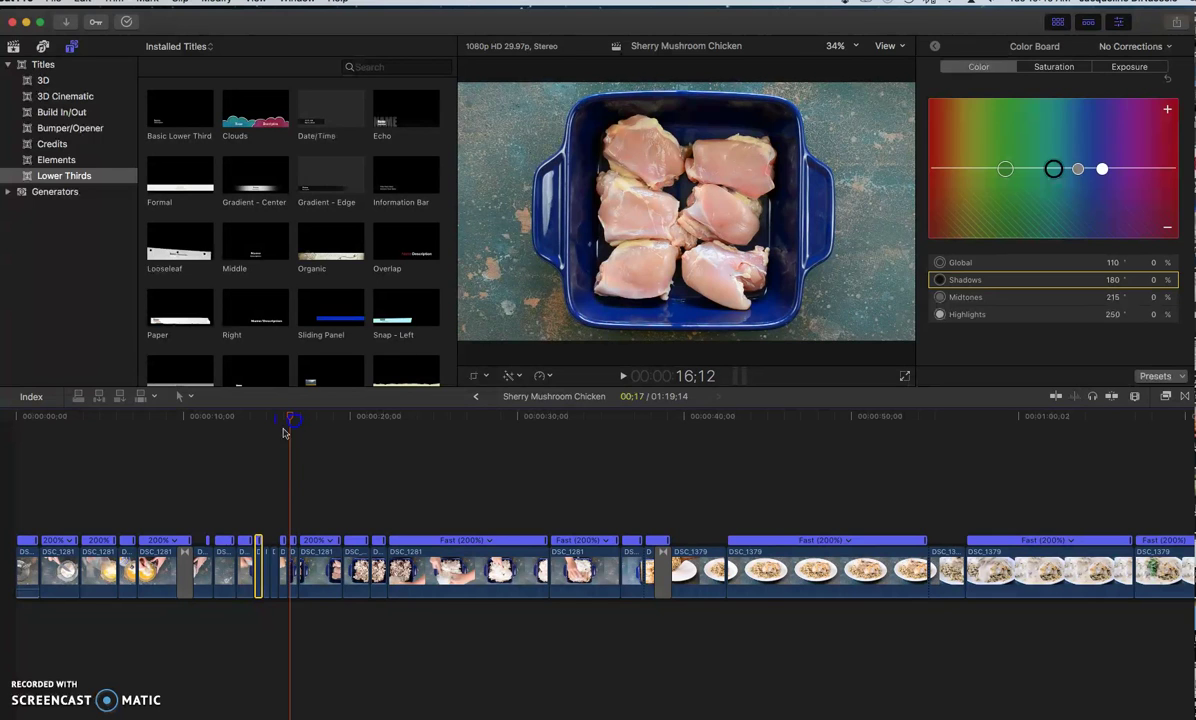
super+click(283, 570)
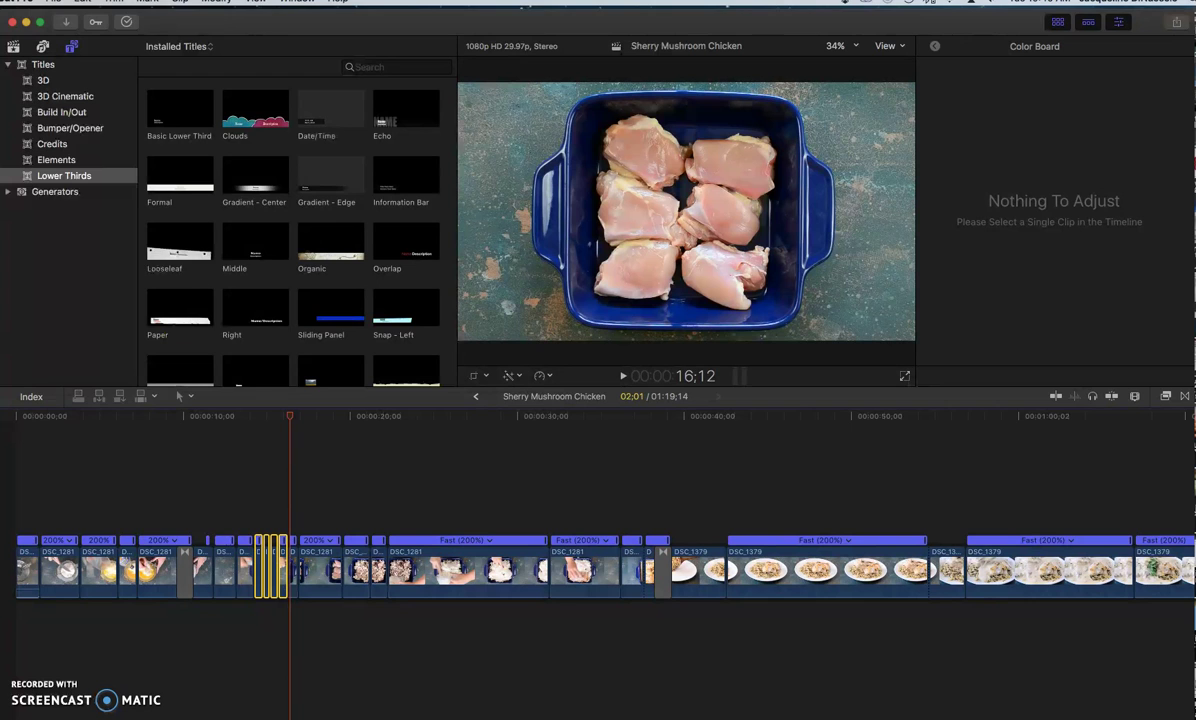
Step: Paste only the Balance and Color Correction 1 effects onto the four selected clips, excluding the audio, transform and crop attributes
click(82, 2)
click(91, 204)
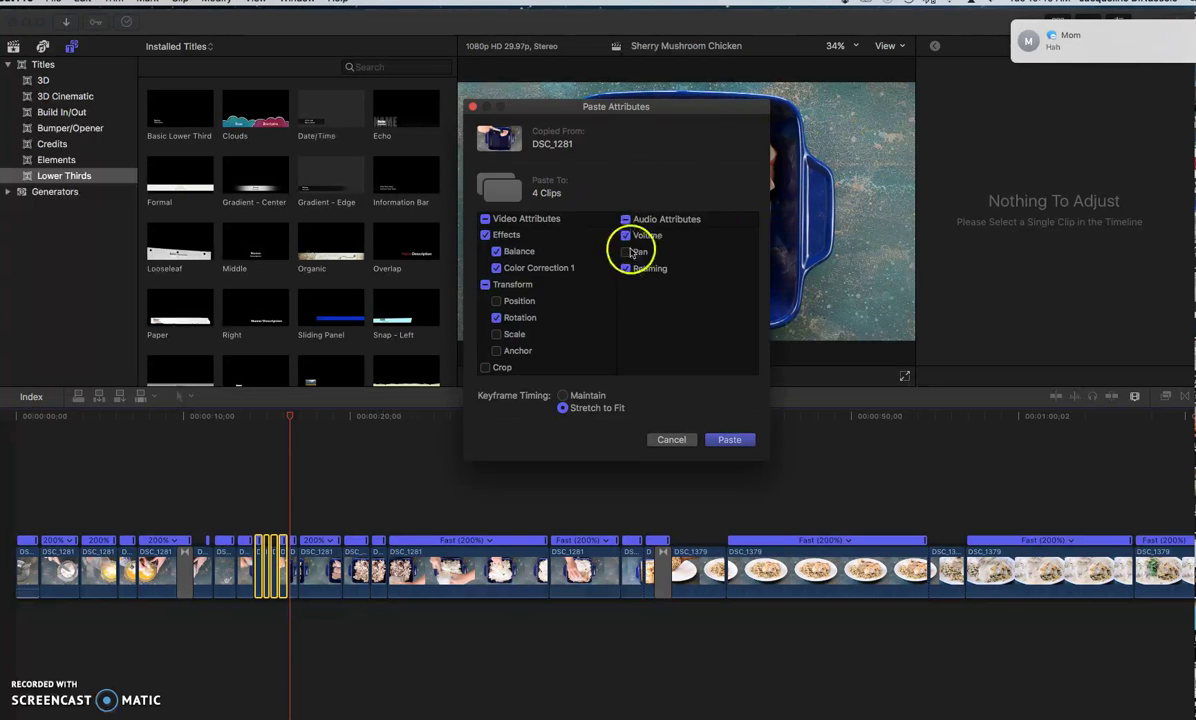
click(625, 268)
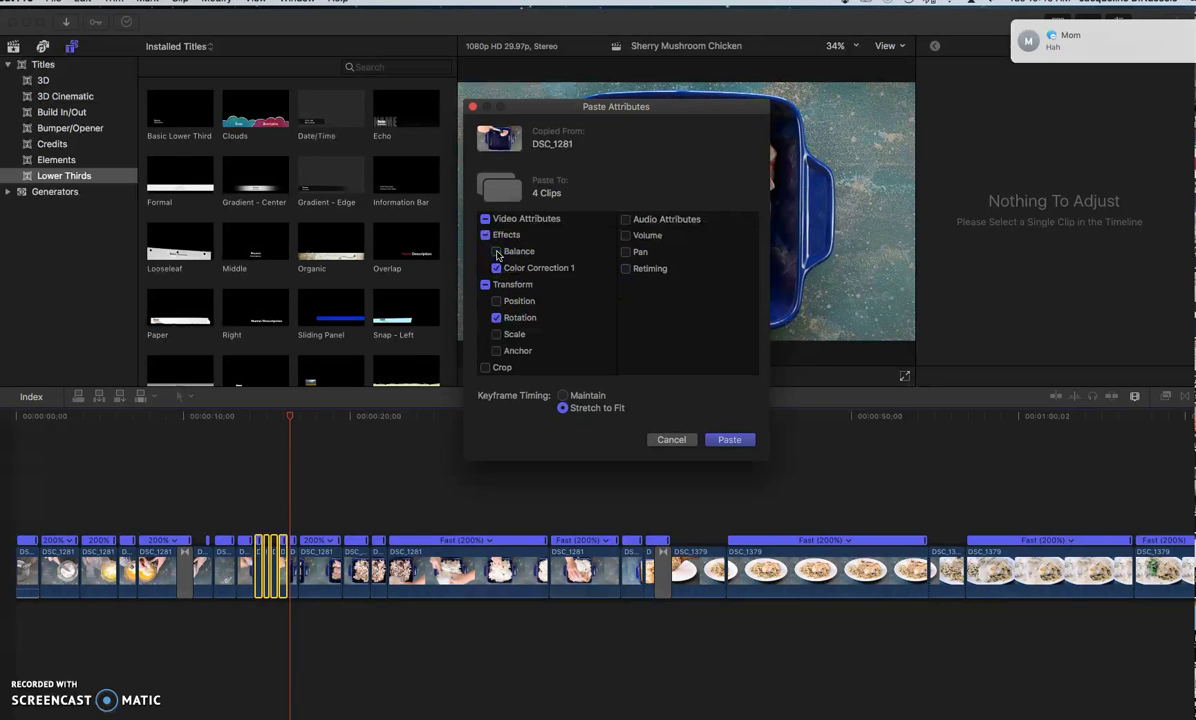
click(496, 251)
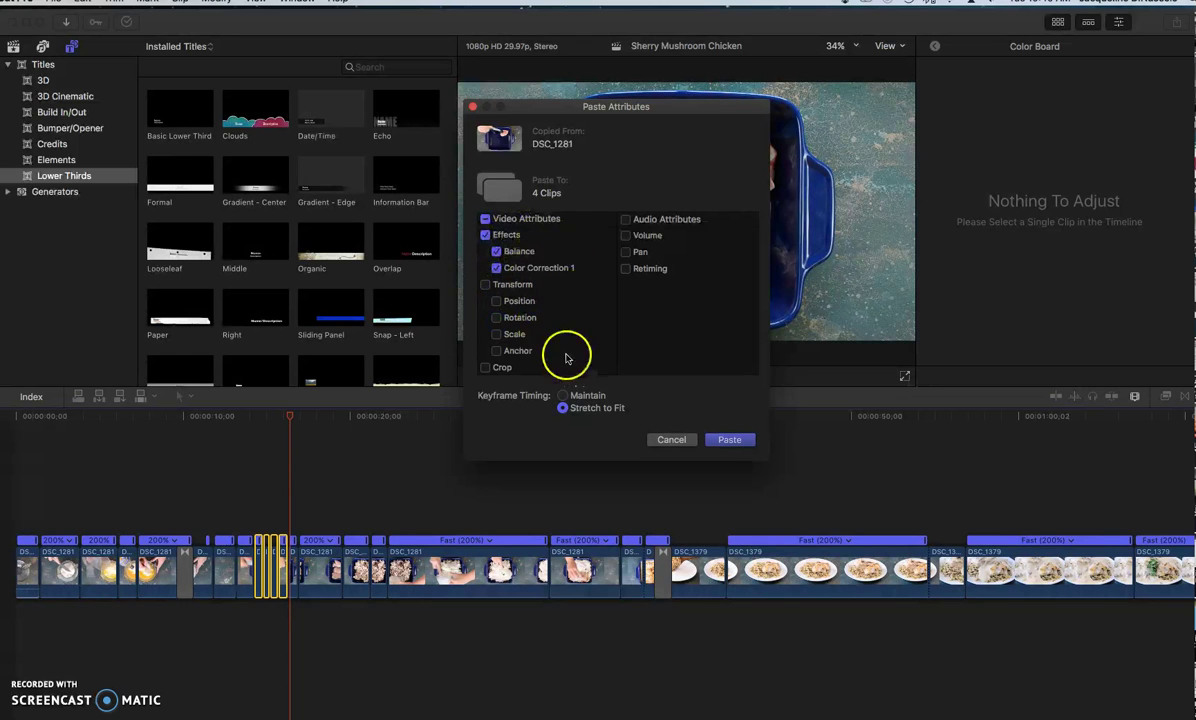
click(730, 440)
click(288, 405)
mouse_move(289, 411)
mouse_down()
mouse_move(227, 417)
mouse_move(488, 425)
mouse_move(399, 444)
mouse_move(245, 432)
mouse_move(284, 436)
mouse_up()
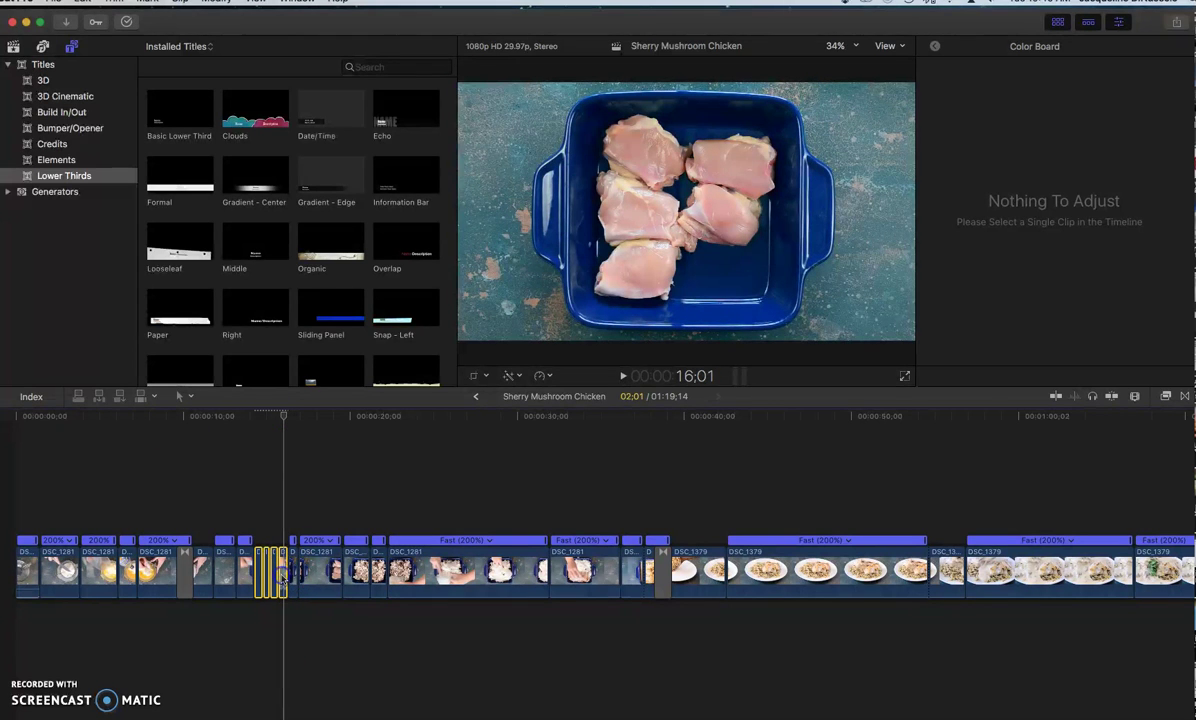
Step: Set the shadows of the last of the four pasted clips to 192° and 17%, and check the clip in the timeline
click(287, 545)
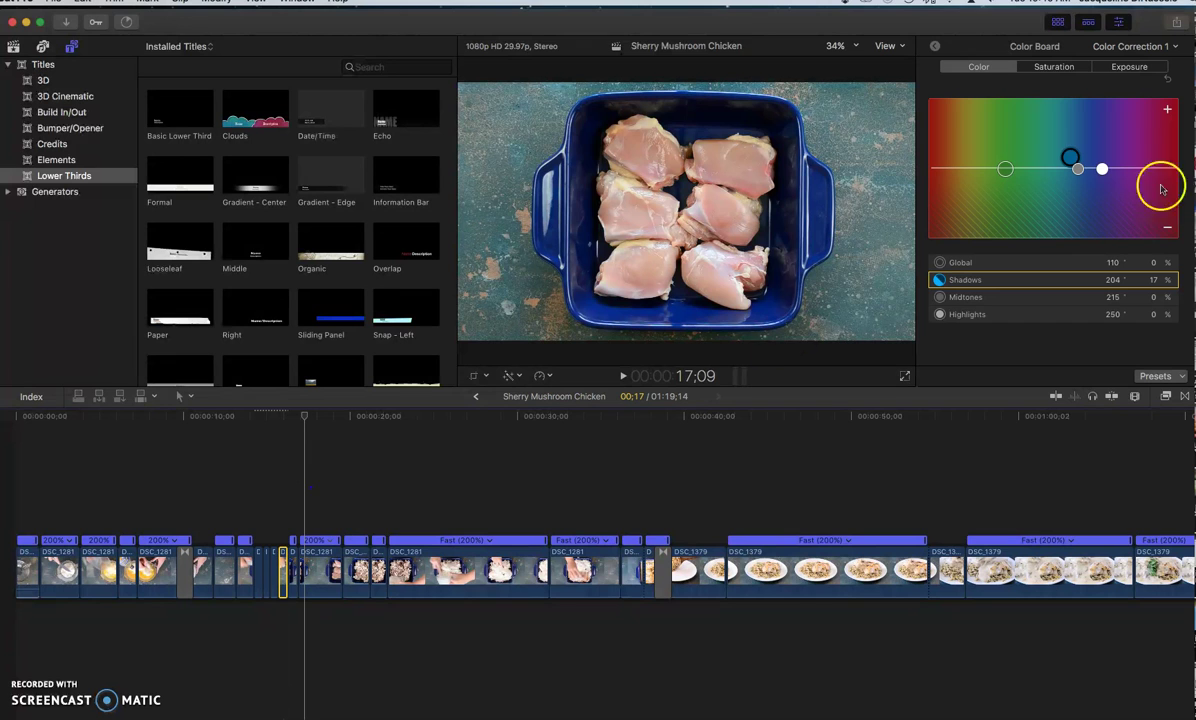
drag(1069, 158, 1073, 160)
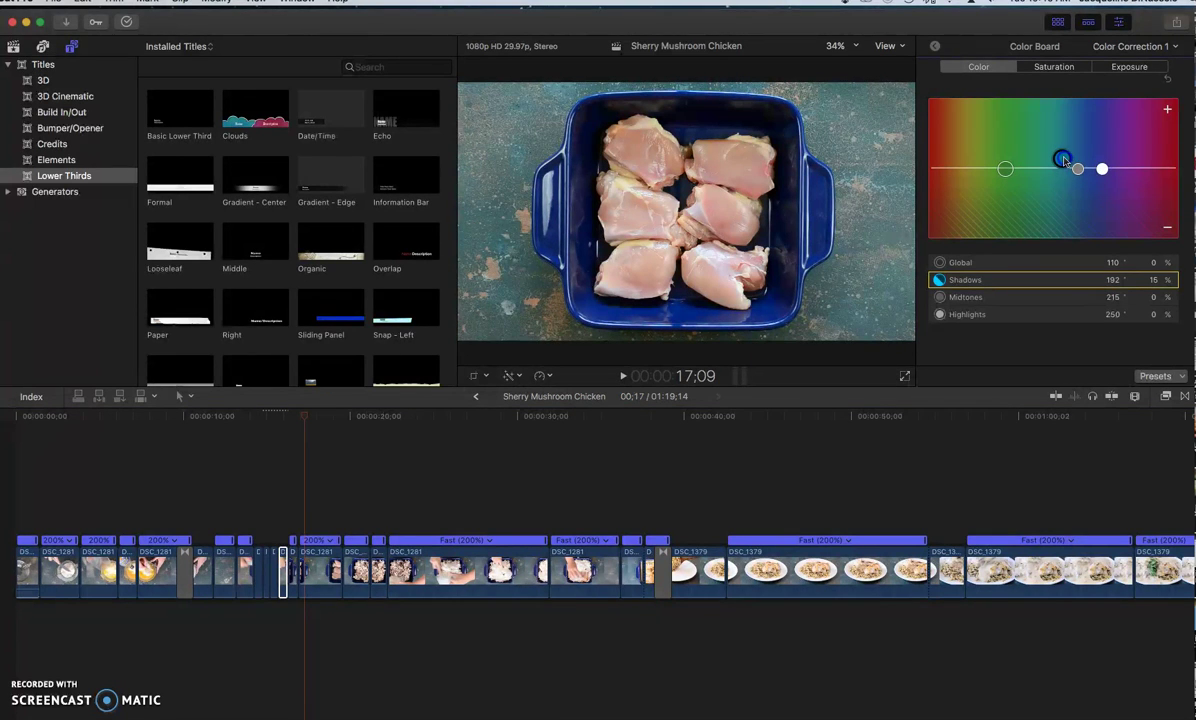
click(1117, 259)
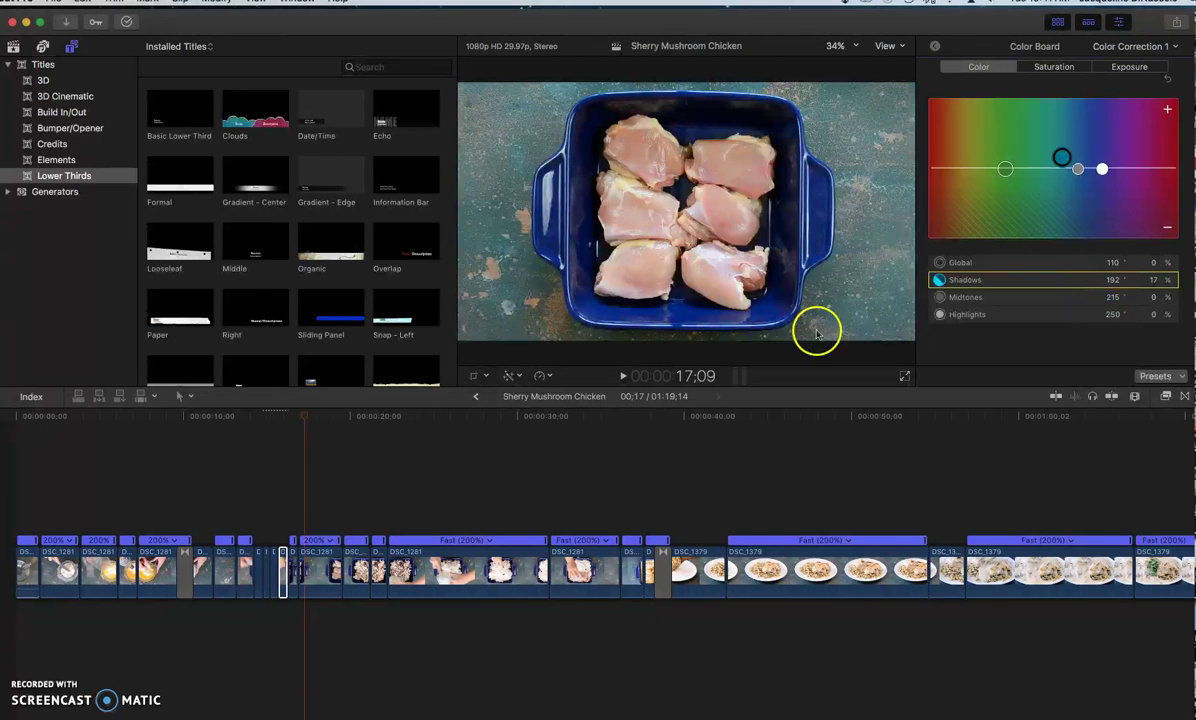
click(314, 420)
drag(314, 420, 281, 418)
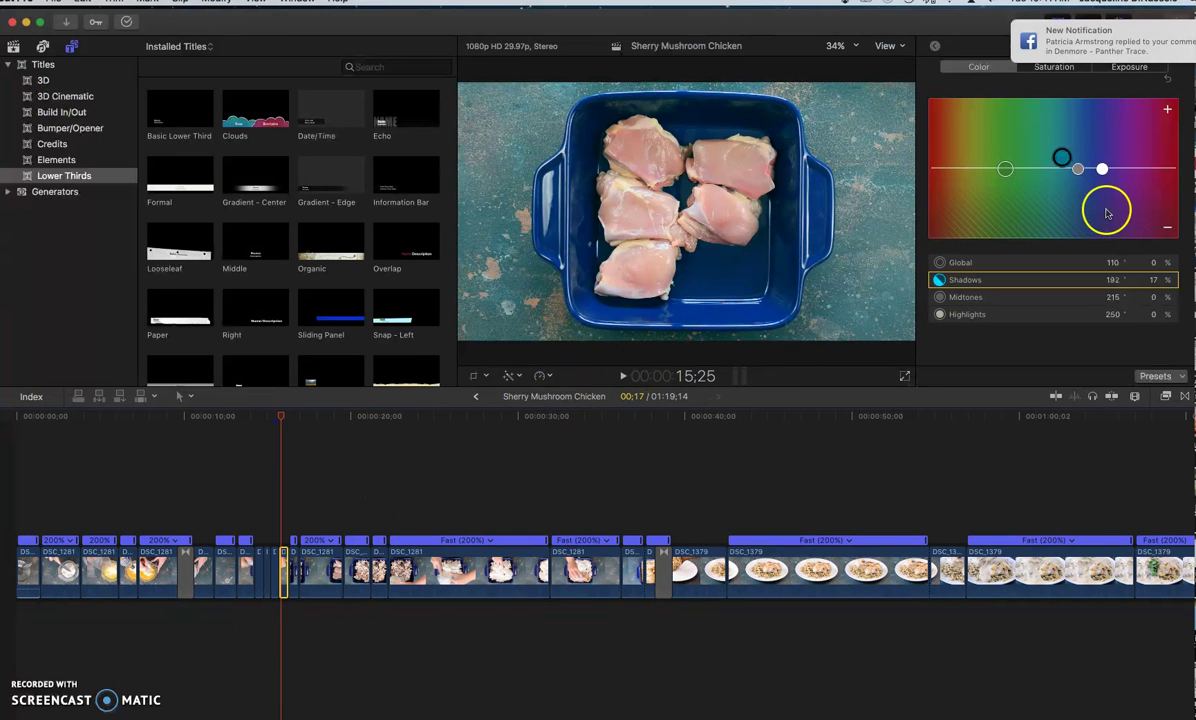
Step: Set the shadows of the selected raw-chicken clip to 192° and 12% in Color Correction 1
click(1063, 157)
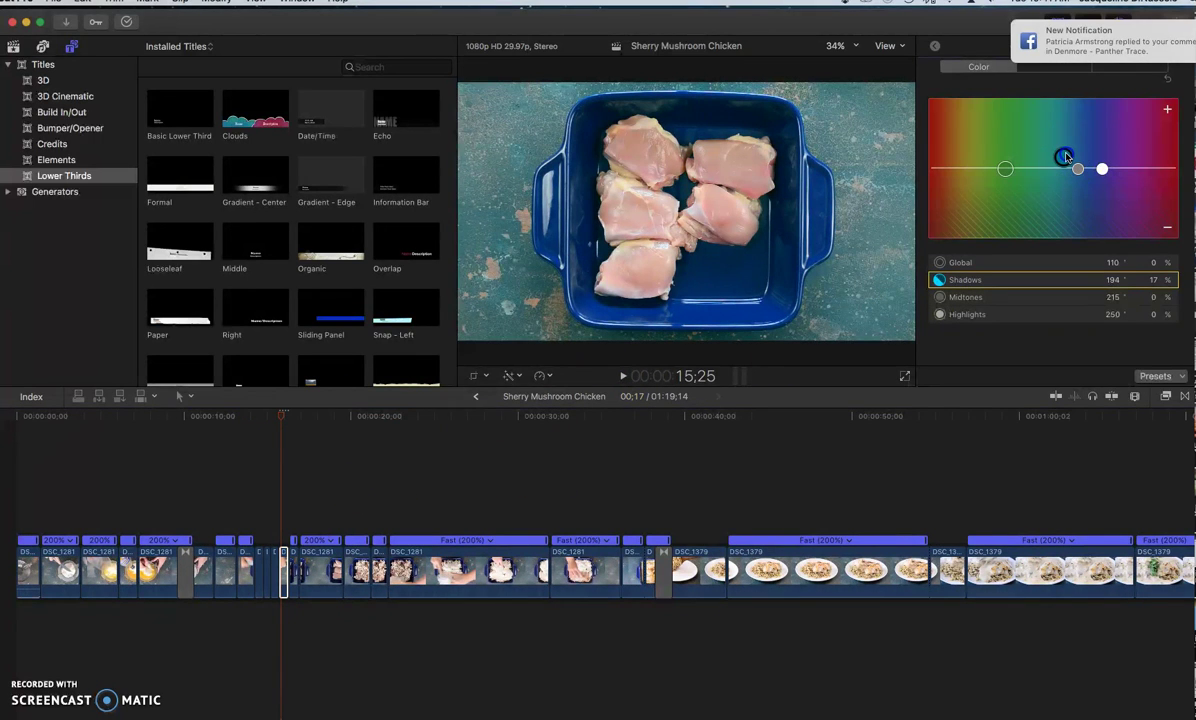
drag(1066, 157, 1065, 160)
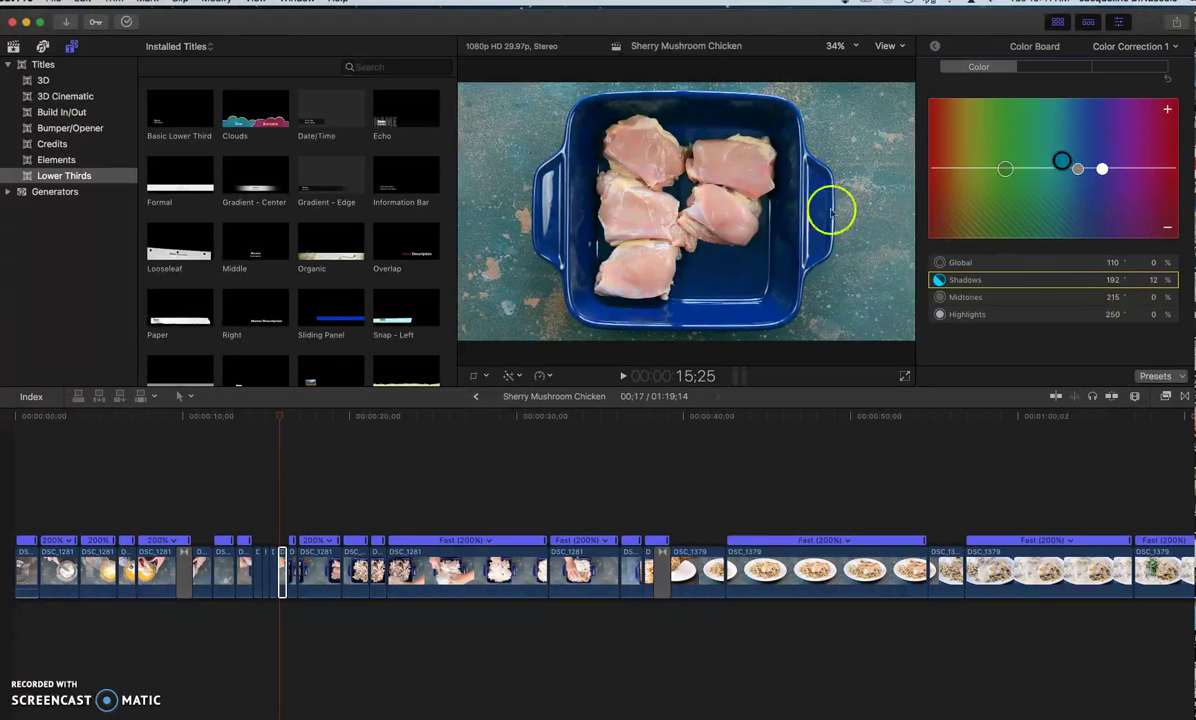
scroll(139, 569, left, 1)
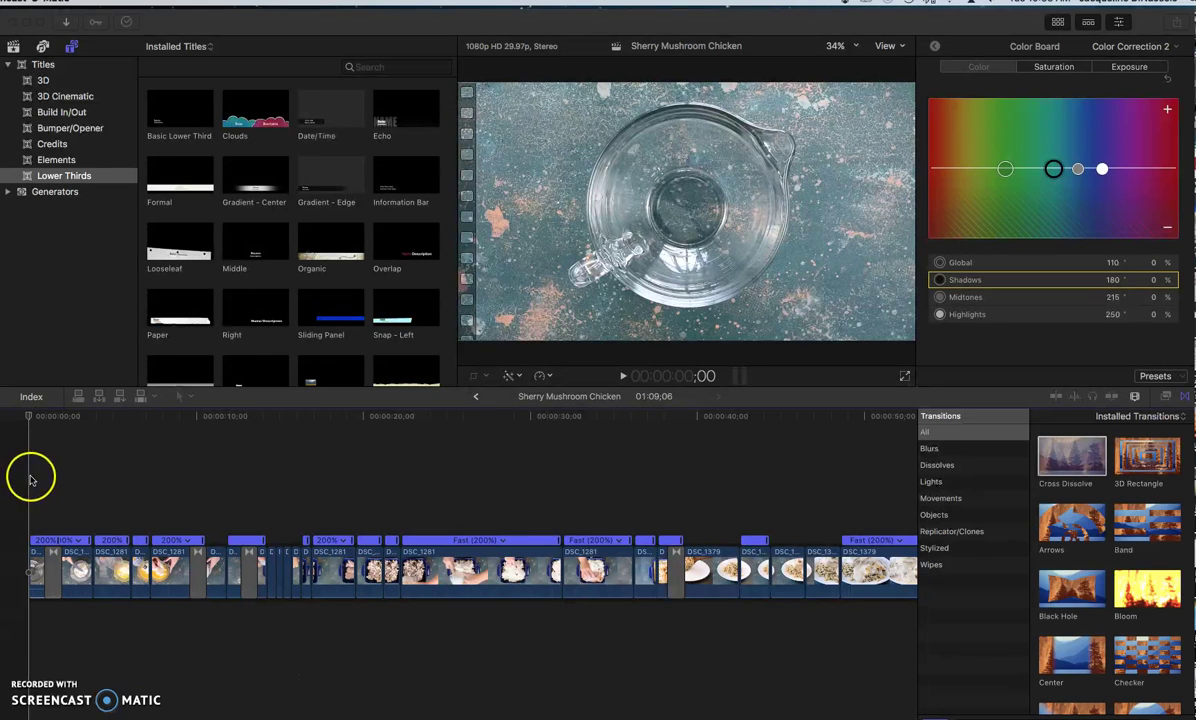
Step: Play the edited video from its beginning to its end to review all clips, and dismiss the playback warning
click(31, 418)
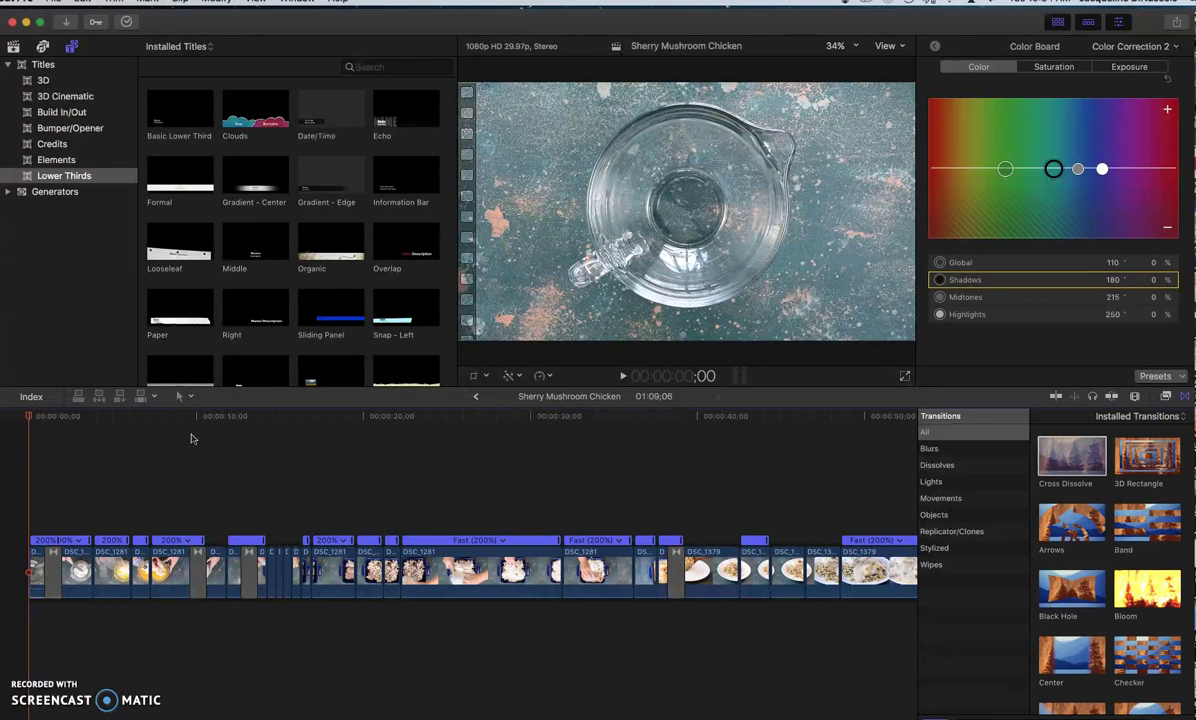
key(space)
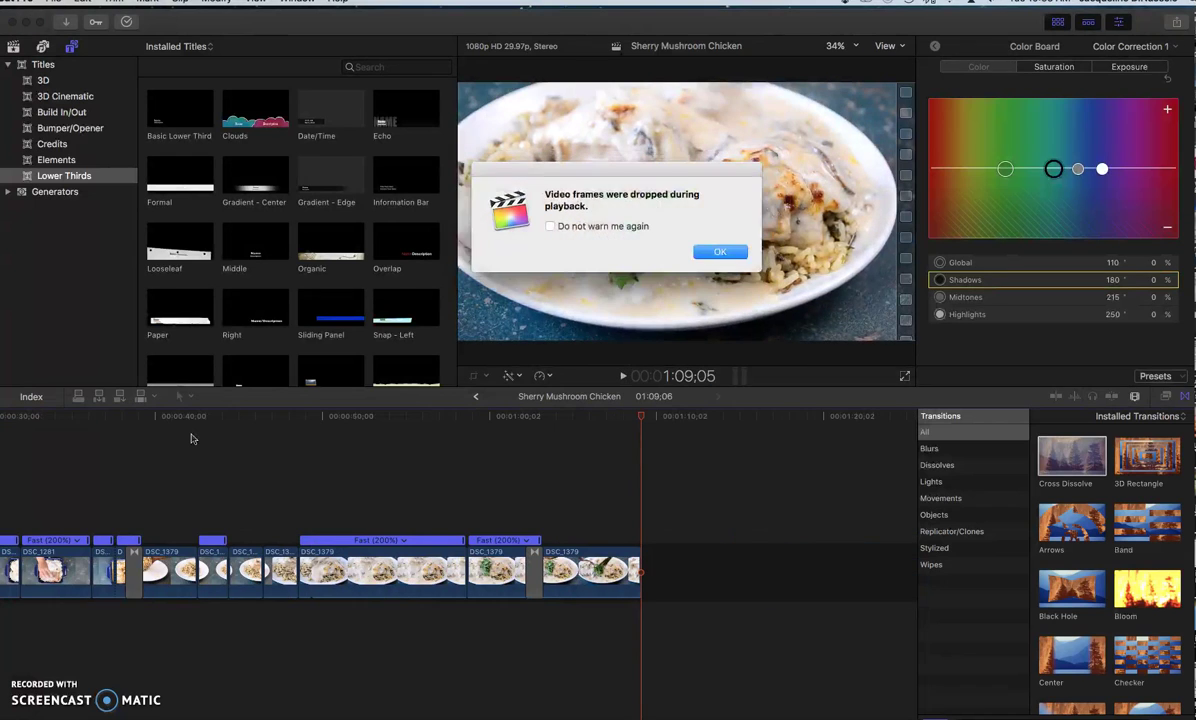
key(Return)
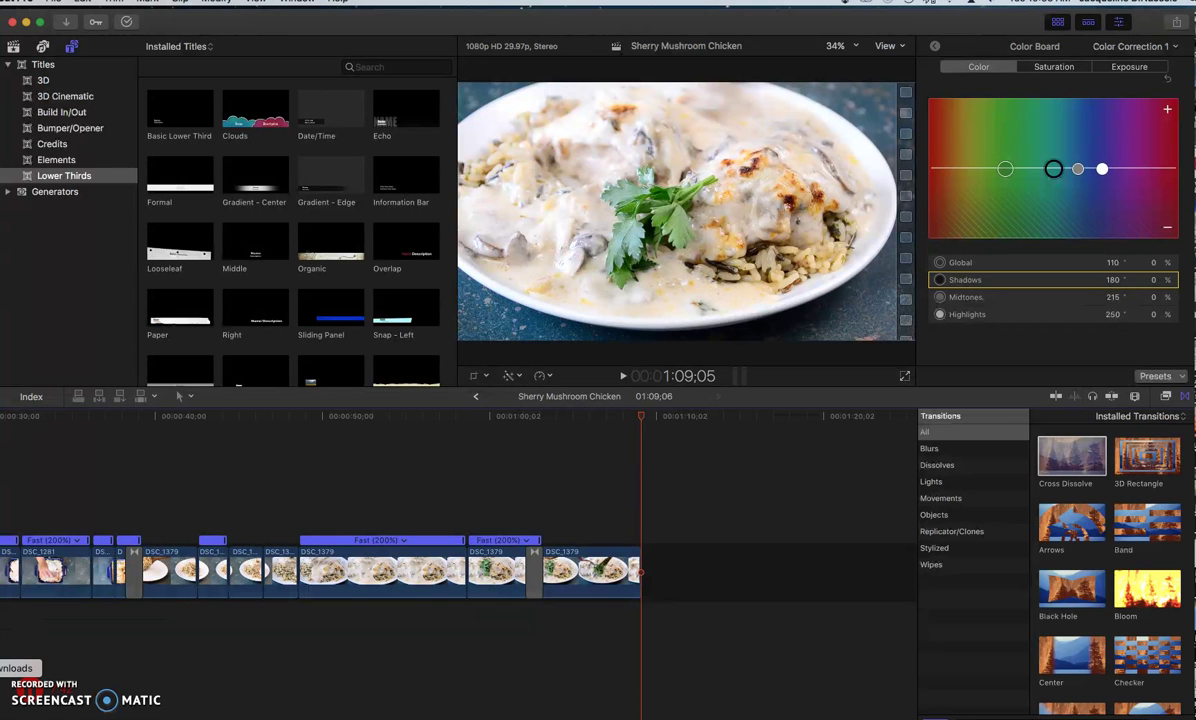
Step: Add the Go Go Go Gourmet logo image from the Downloads folder directly after the last clip in the timeline
click(43, 675)
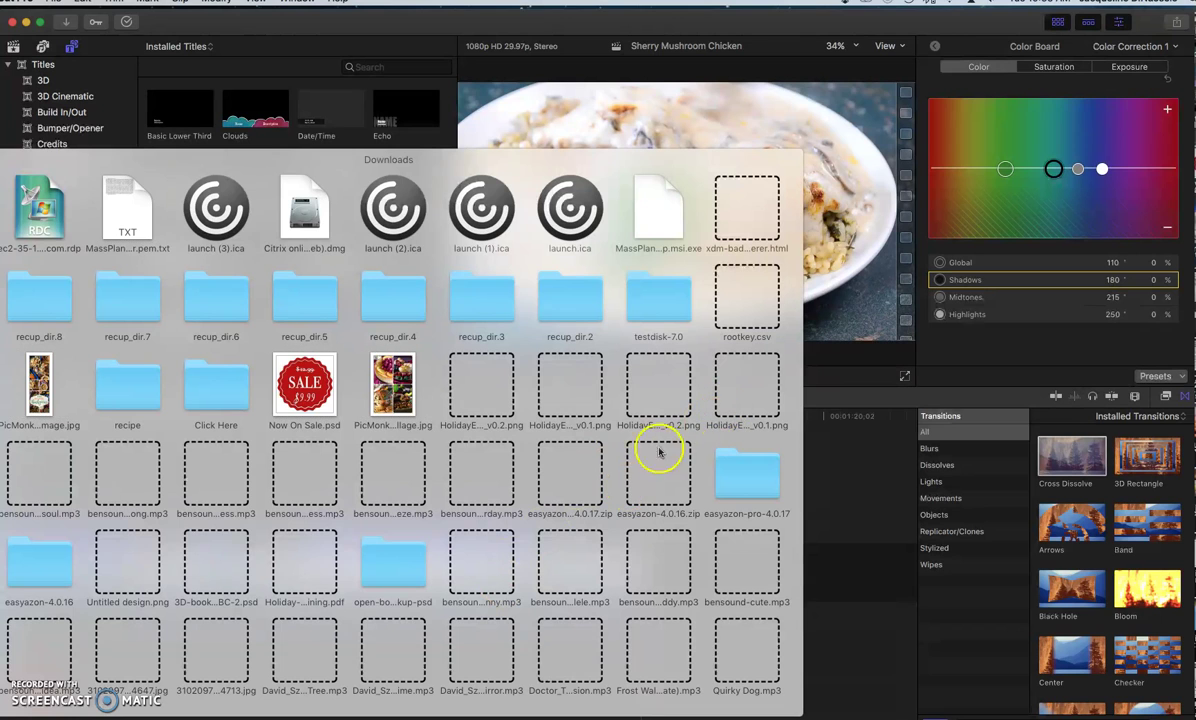
scroll(620, 455, down, 3)
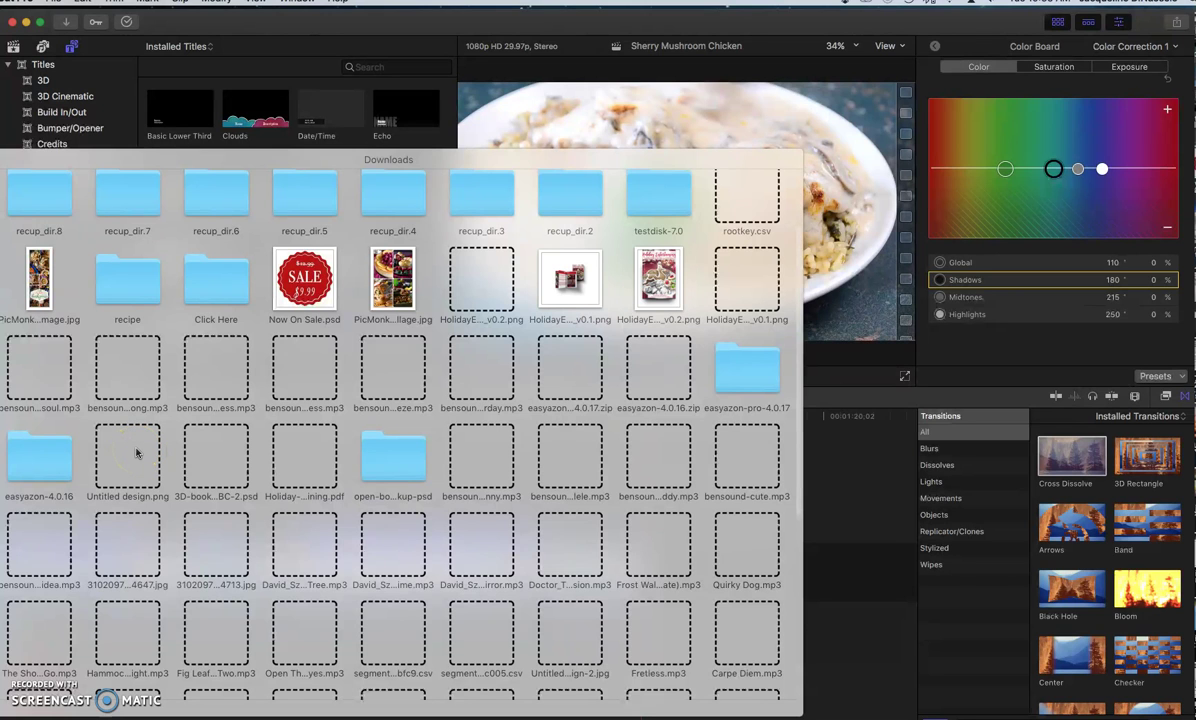
scroll(137, 453, down, 1)
scroll(137, 453, down, 6)
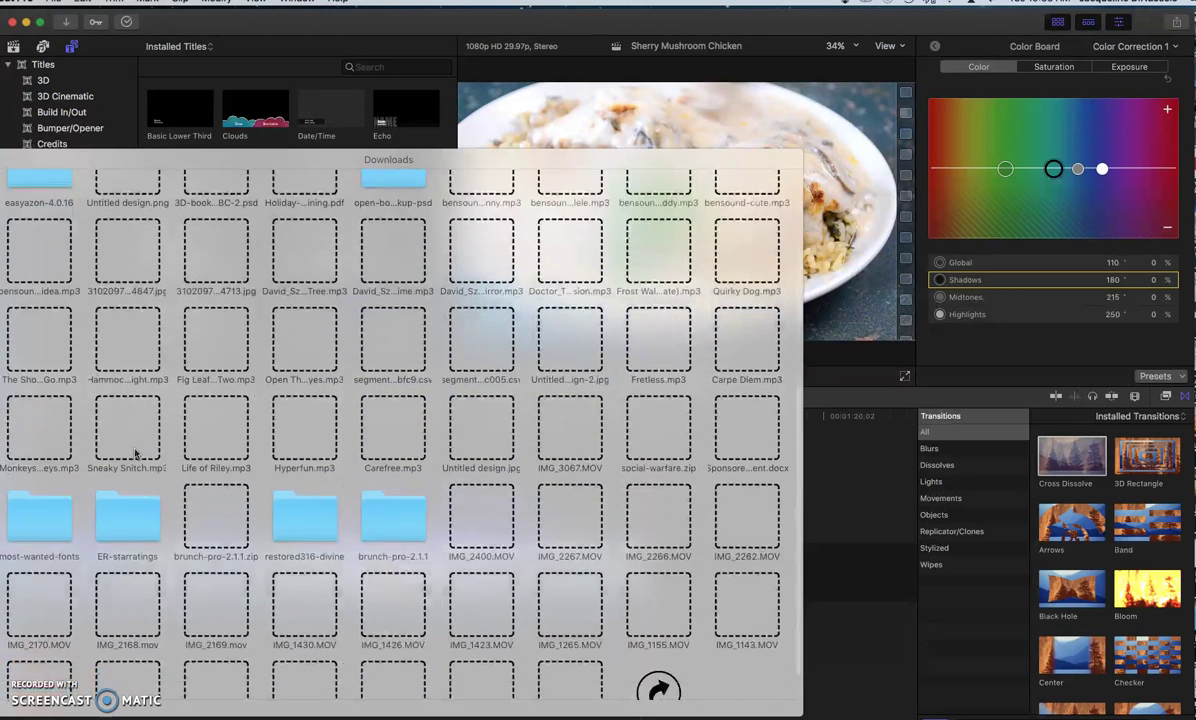
drag(480, 412, 671, 570)
mouse_move(648, 420)
mouse_down()
mouse_move(717, 423)
mouse_move(657, 430)
mouse_up()
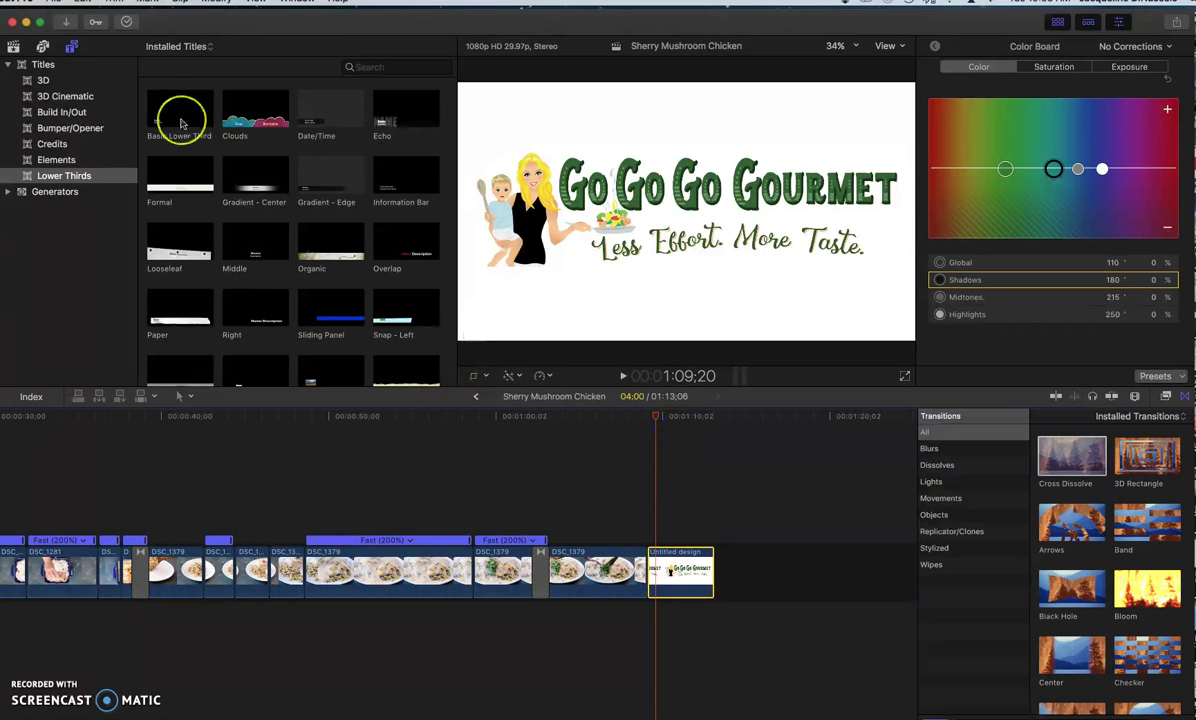
Step: Look through the Lower Thirds titles for a style suited to the logo clip
scroll(180, 122, down, 3)
scroll(181, 123, down, 1)
scroll(181, 122, up, 2)
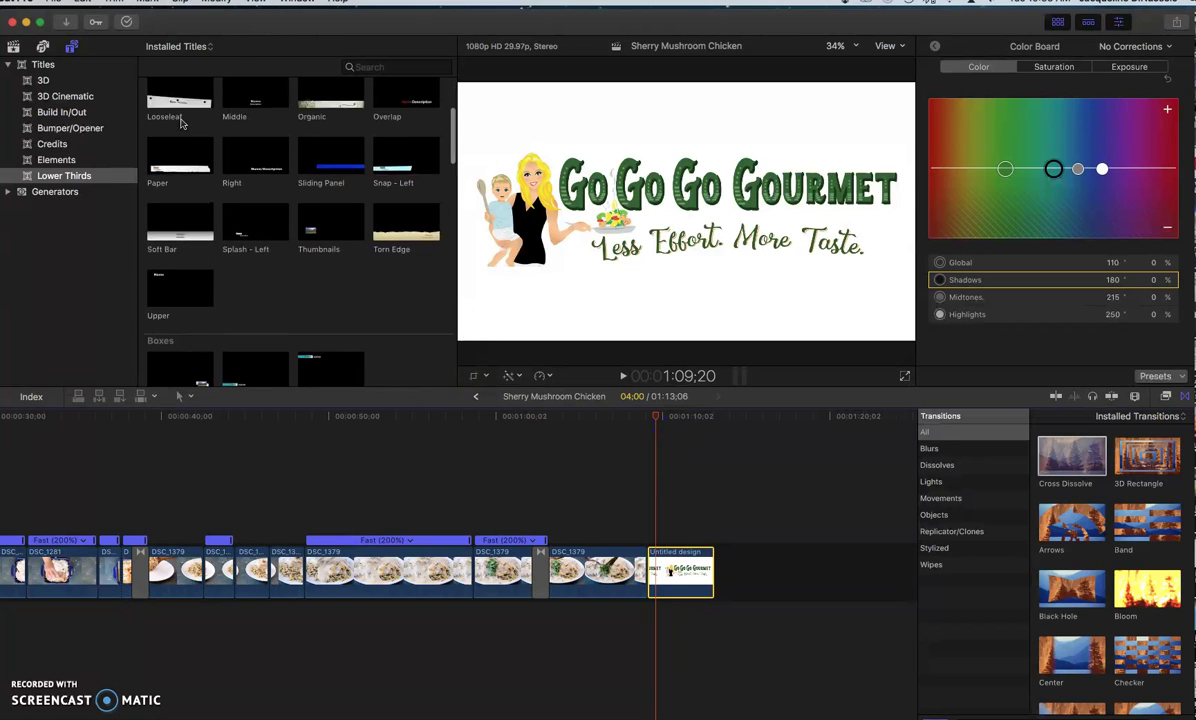
scroll(181, 122, down, 10)
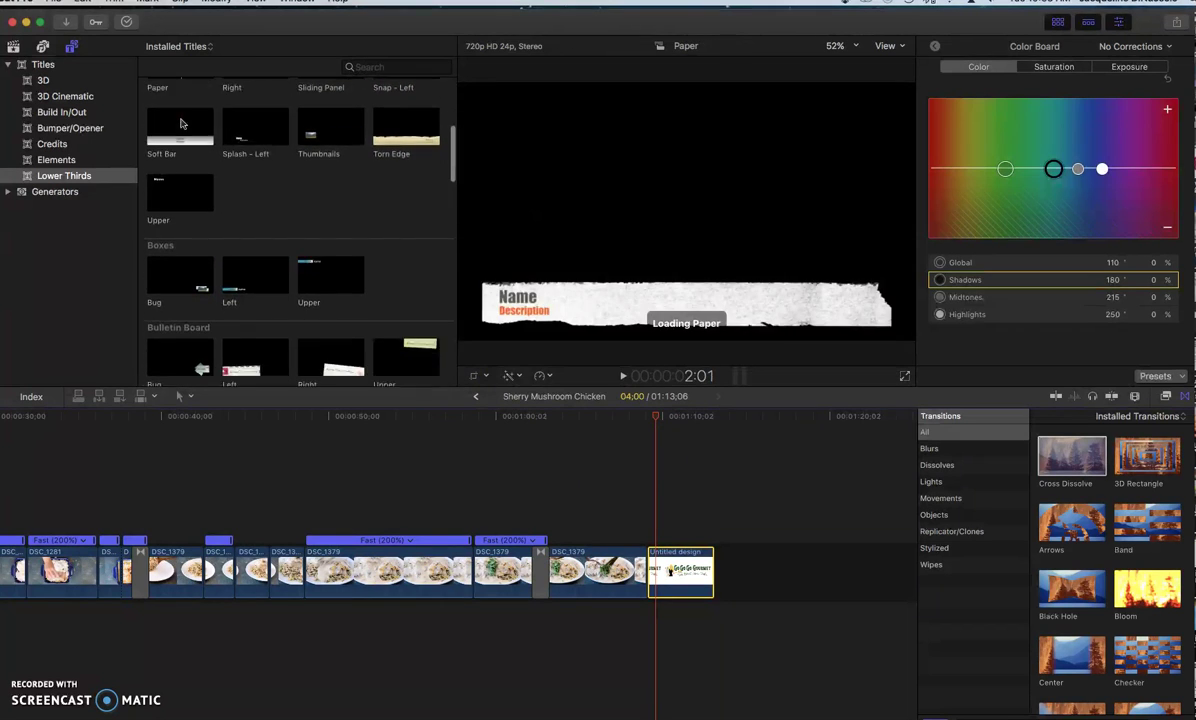
scroll(181, 122, down, 2)
click(60, 177)
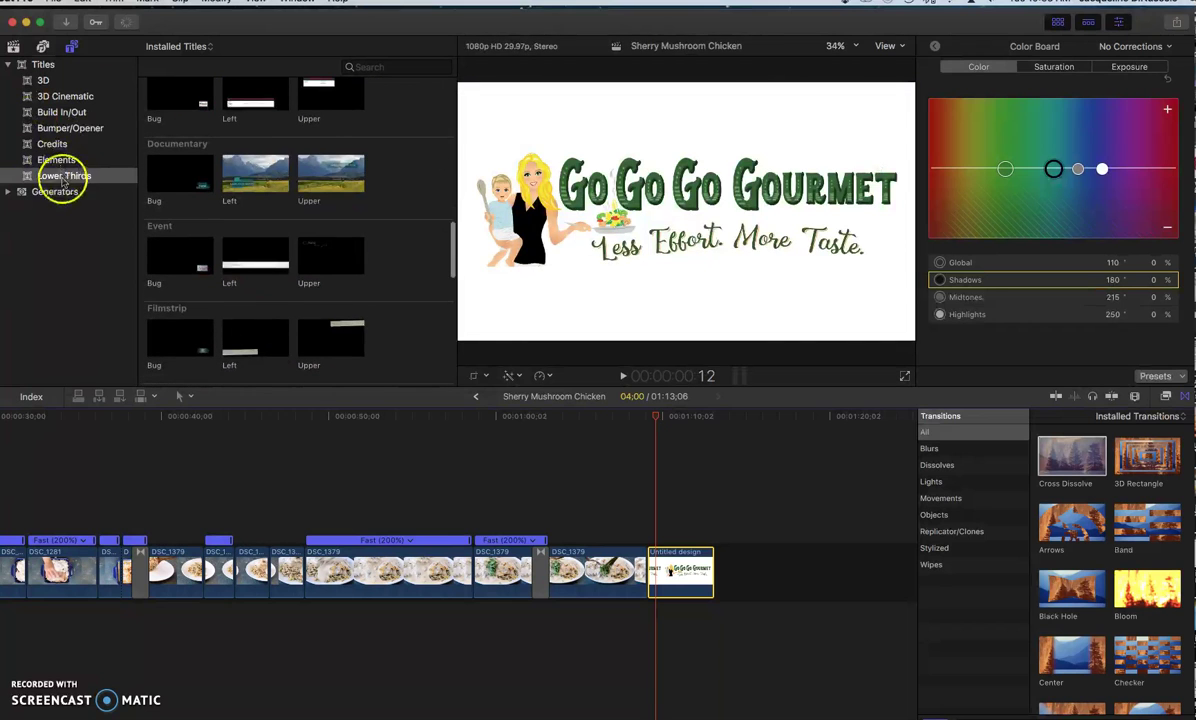
scroll(231, 177, down, 3)
scroll(231, 177, down, 5)
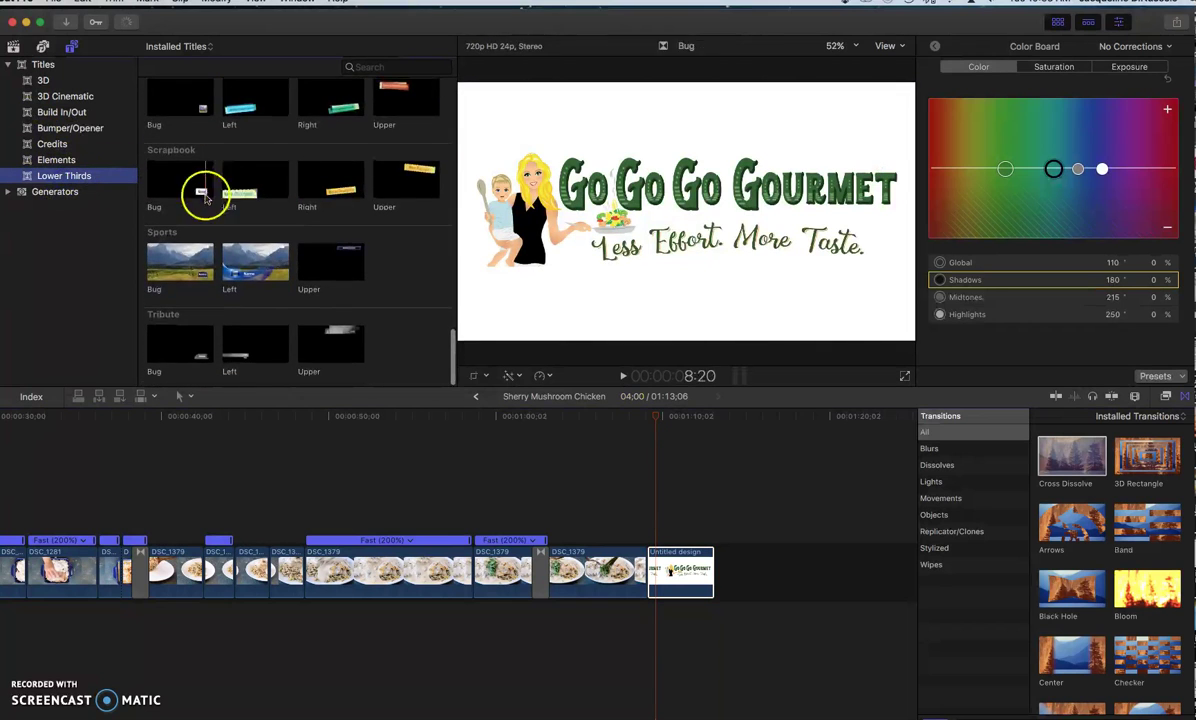
scroll(240, 242, up, 7)
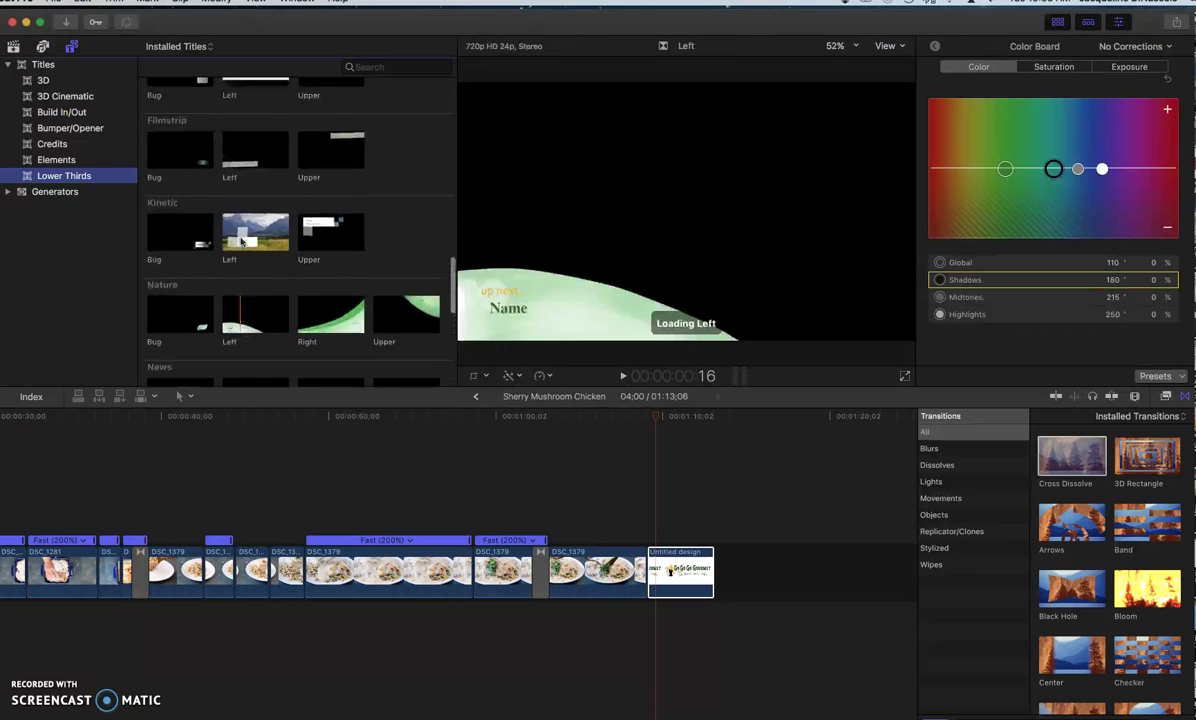
scroll(240, 242, up, 5)
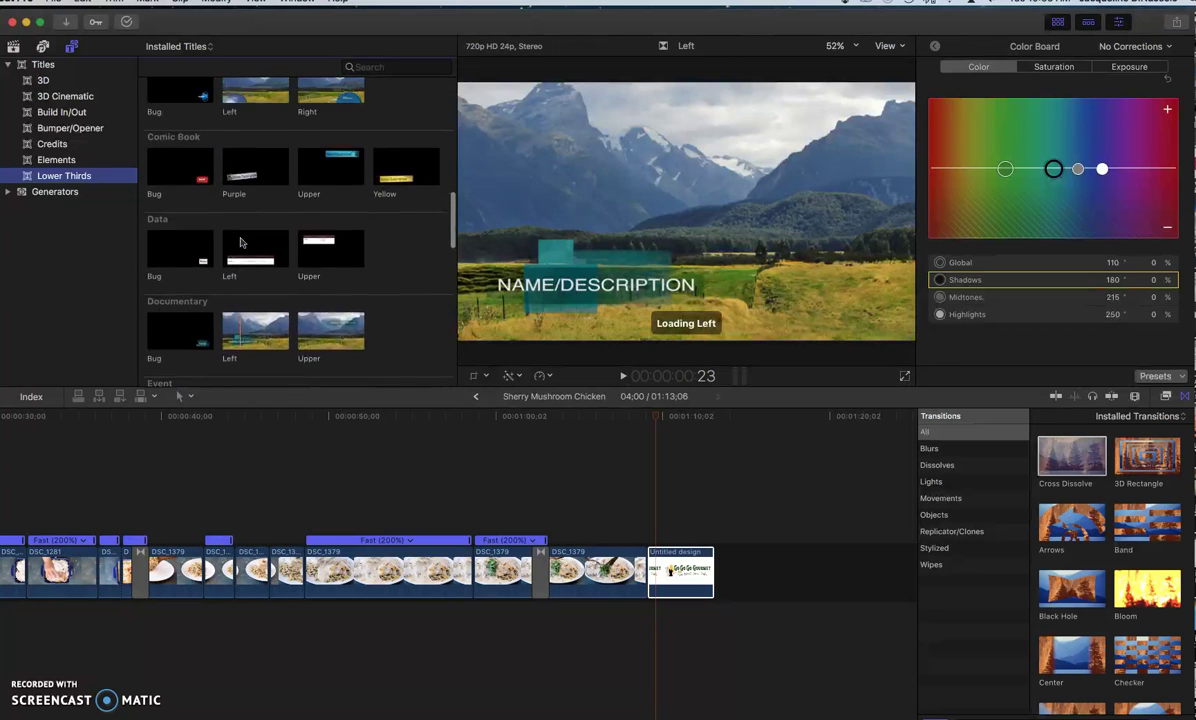
scroll(240, 242, up, 4)
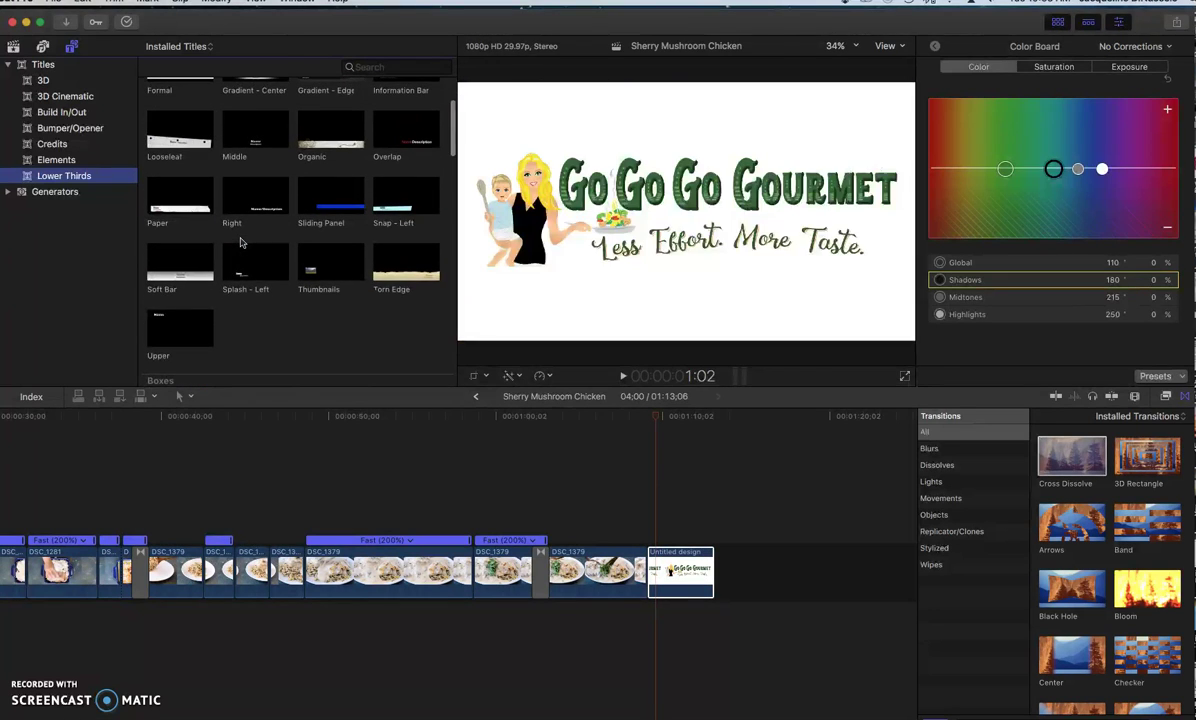
scroll(240, 242, up, 3)
Step: Place the Right lower third above the logo clip and trim both its ends to a duration of 02;15
click(254, 259)
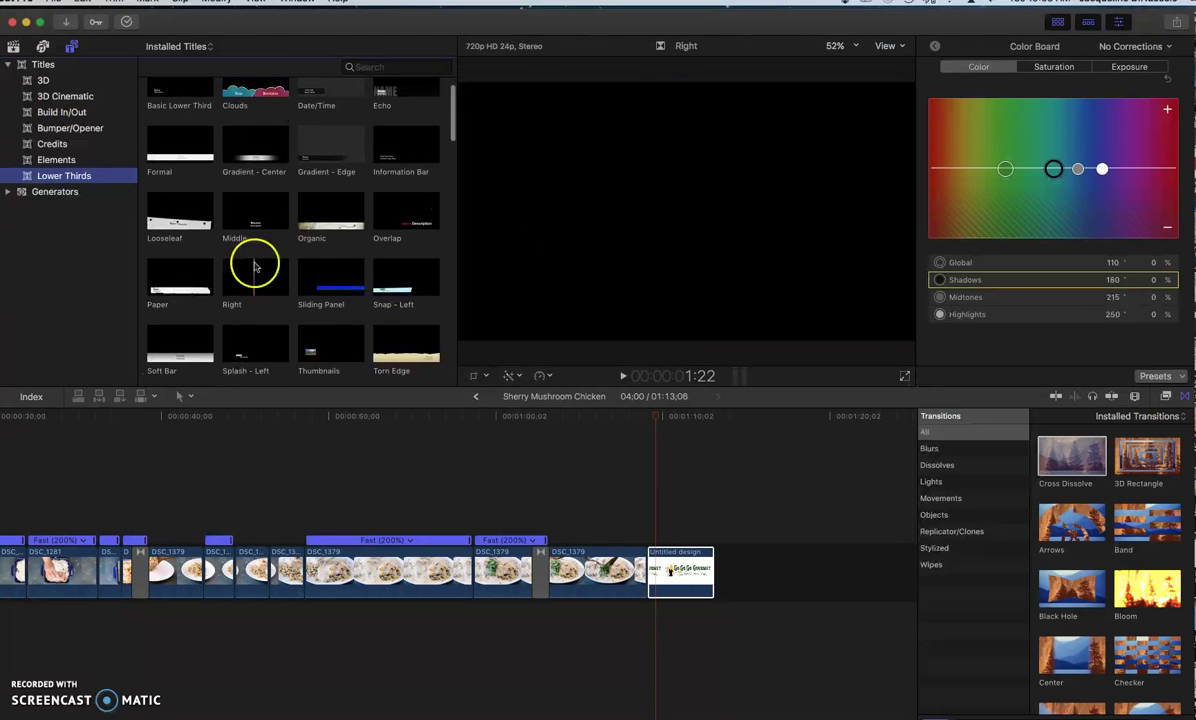
drag(245, 275, 683, 486)
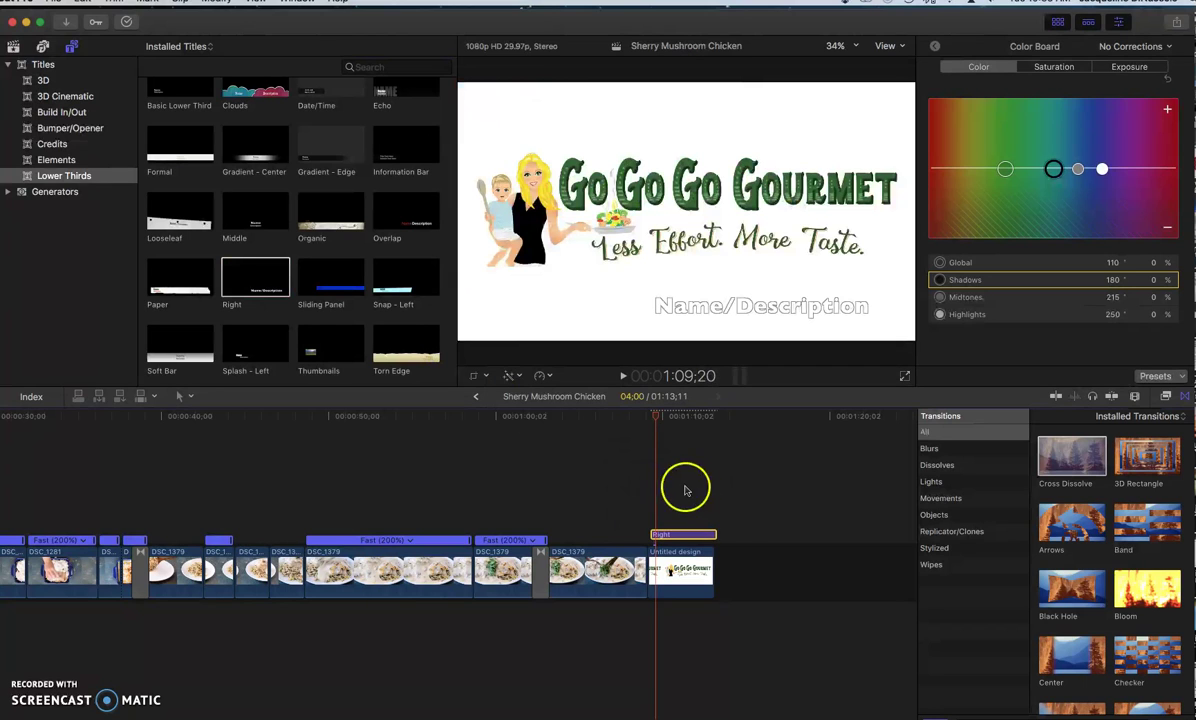
drag(714, 535, 673, 534)
click(657, 532)
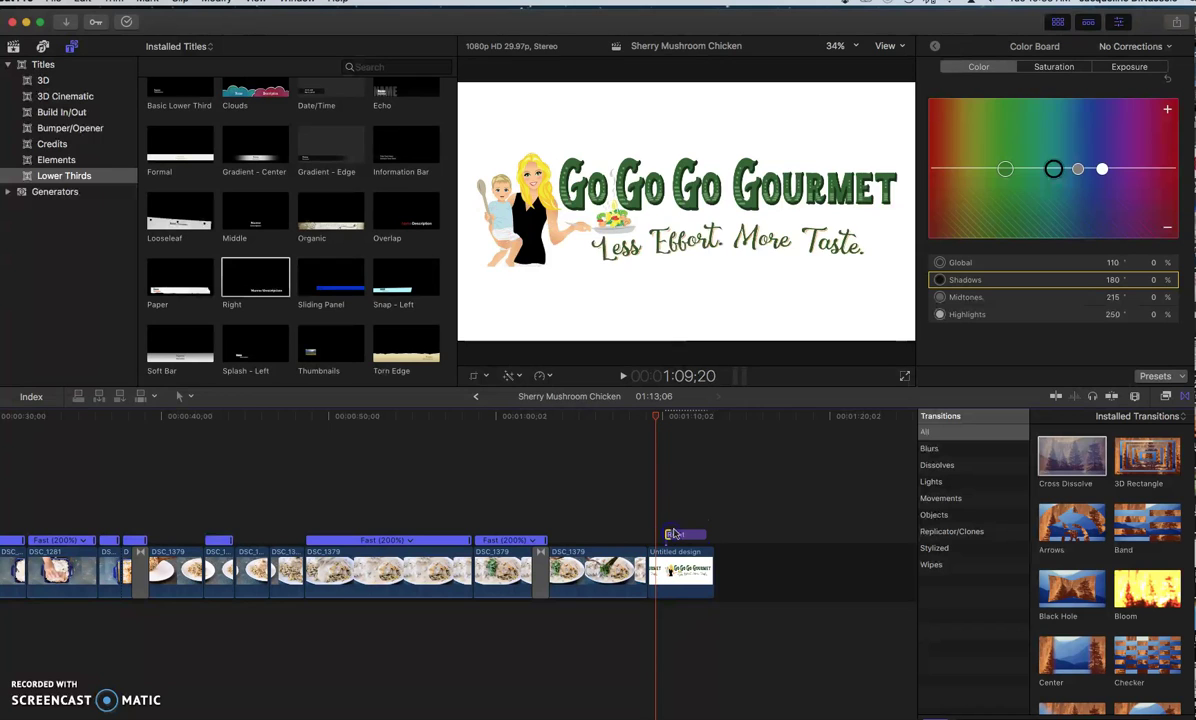
click(685, 535)
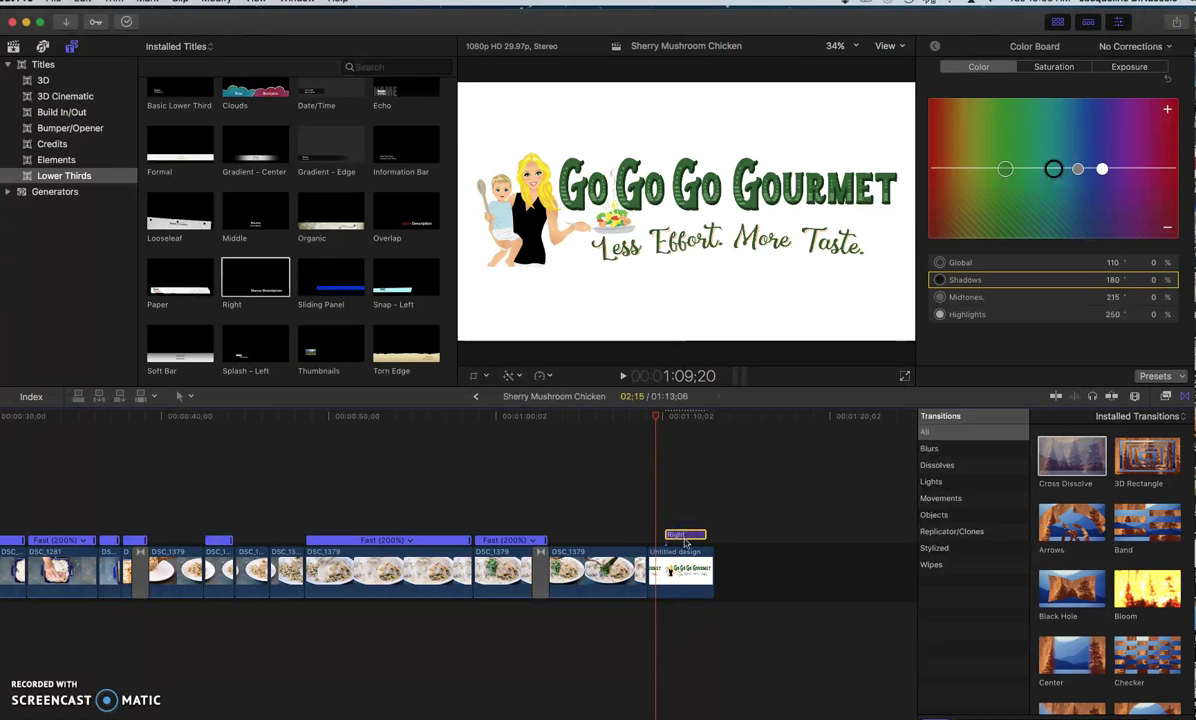
double_click(686, 535)
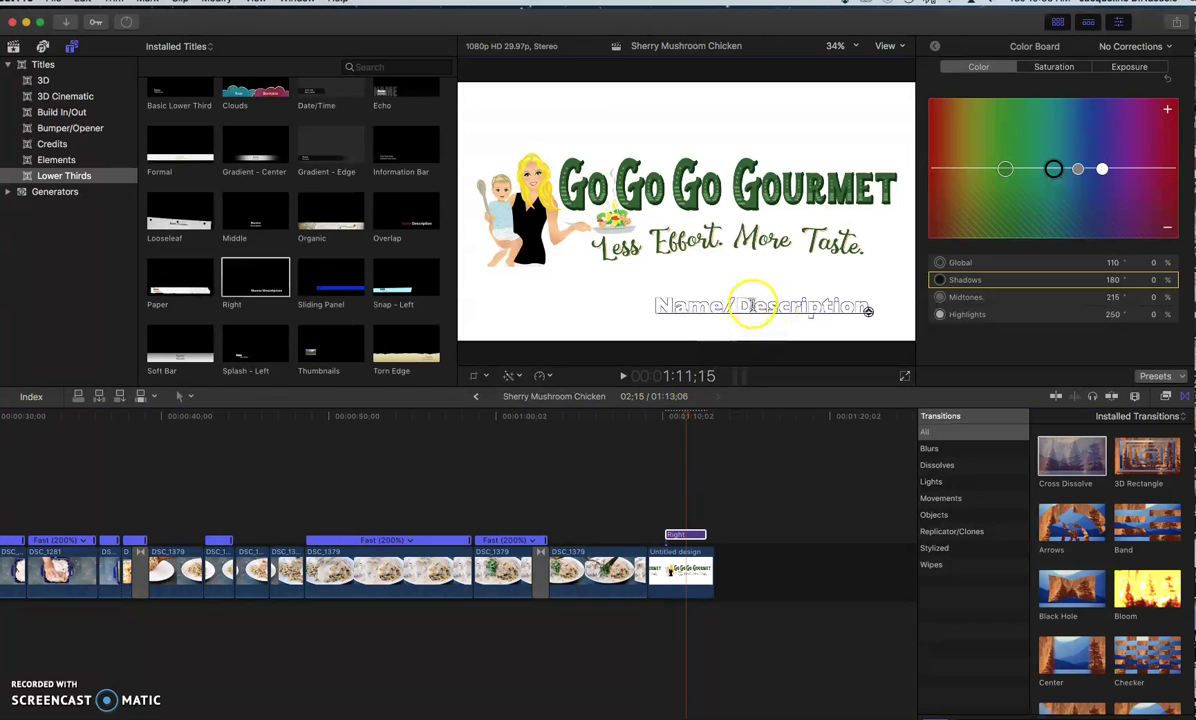
text(www)
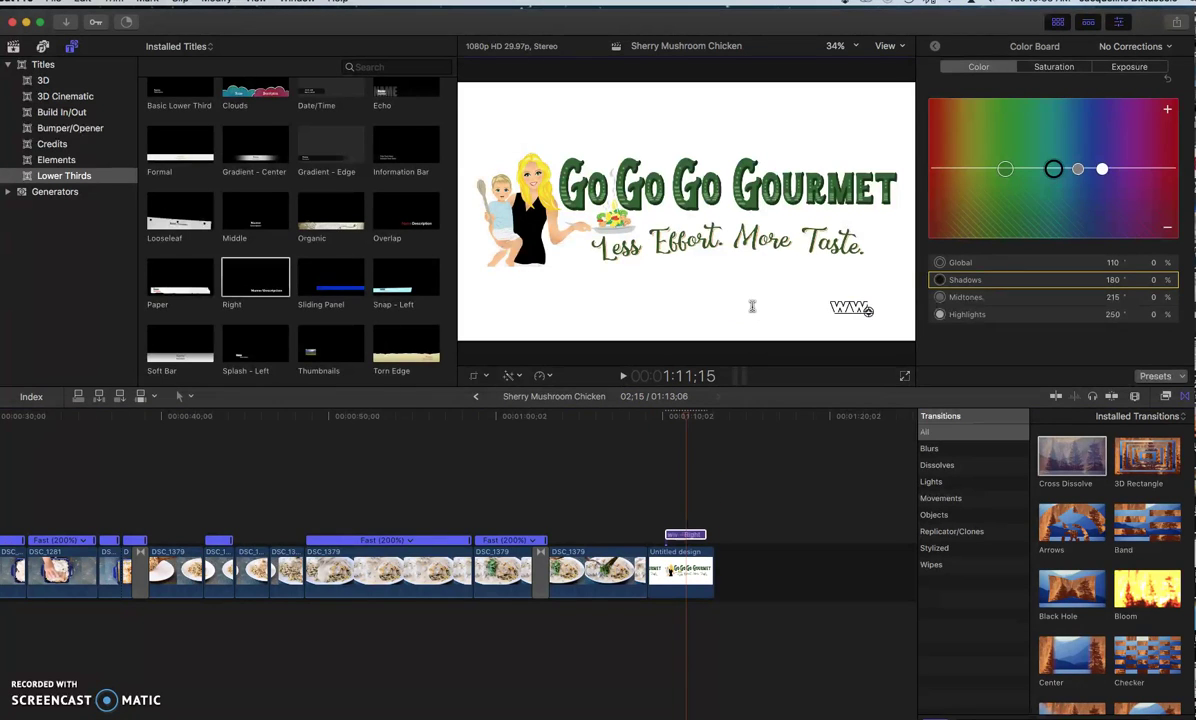
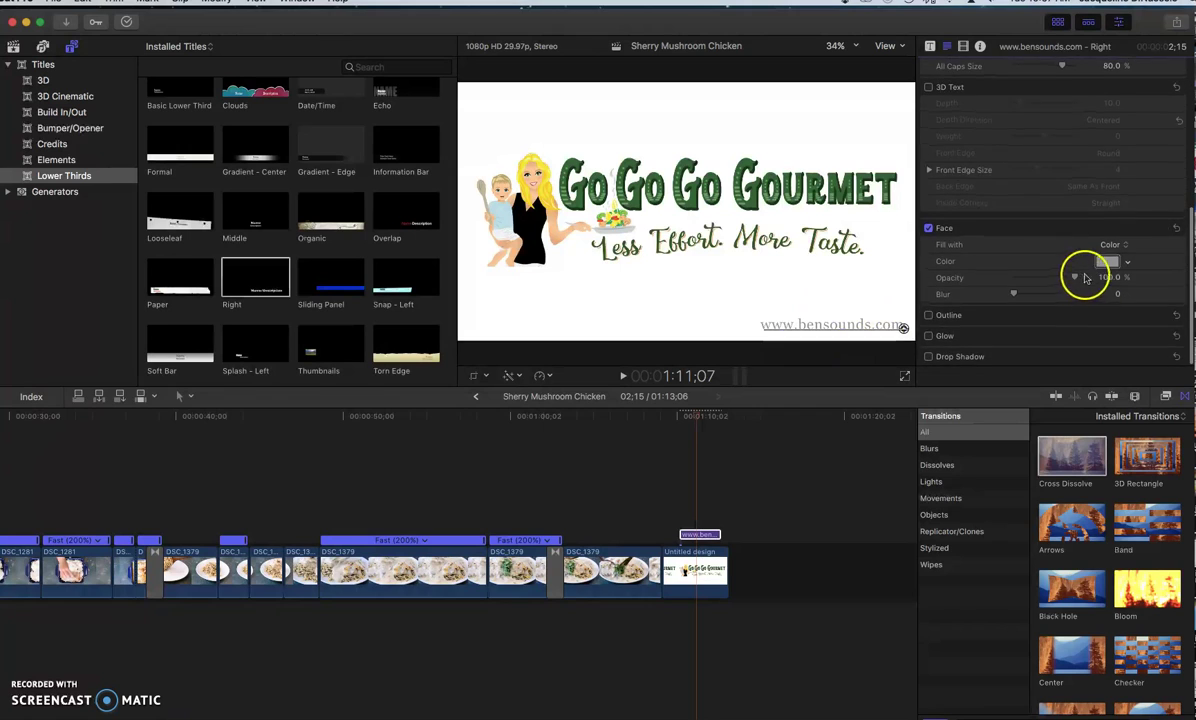
drag(1068, 282, 1059, 284)
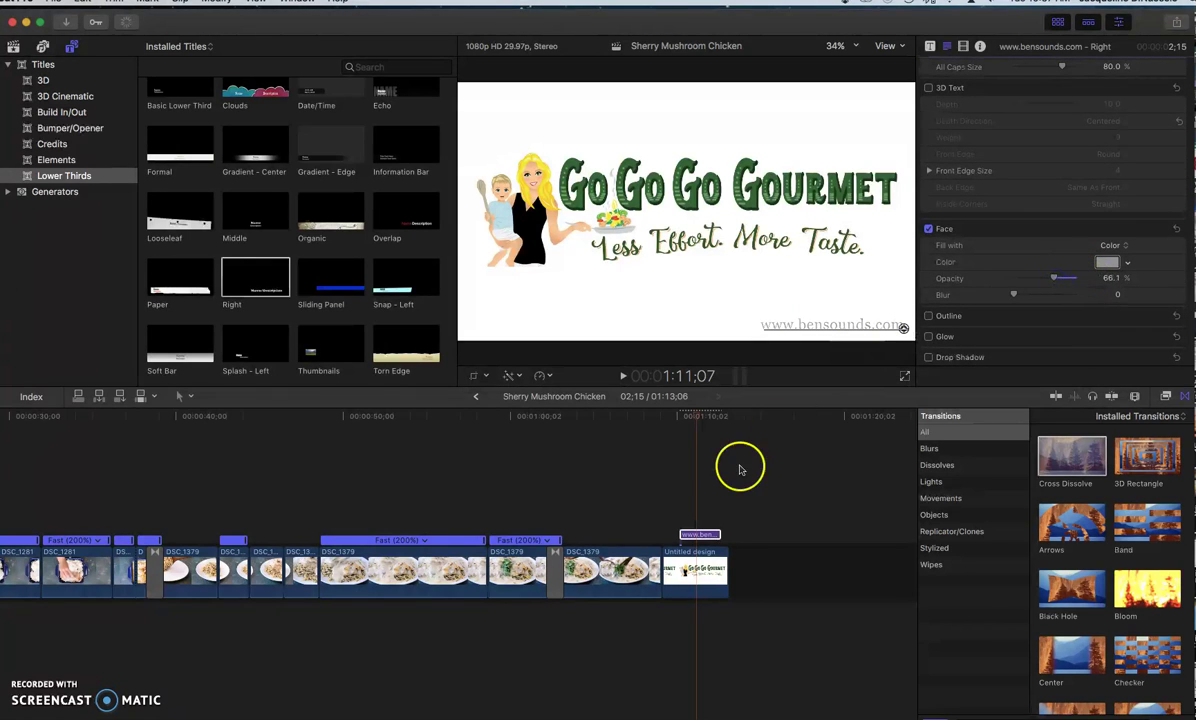
Step: Duplicate the Sherry Mushroom Chicken project in its event in the library
scroll(740, 469, left, 2)
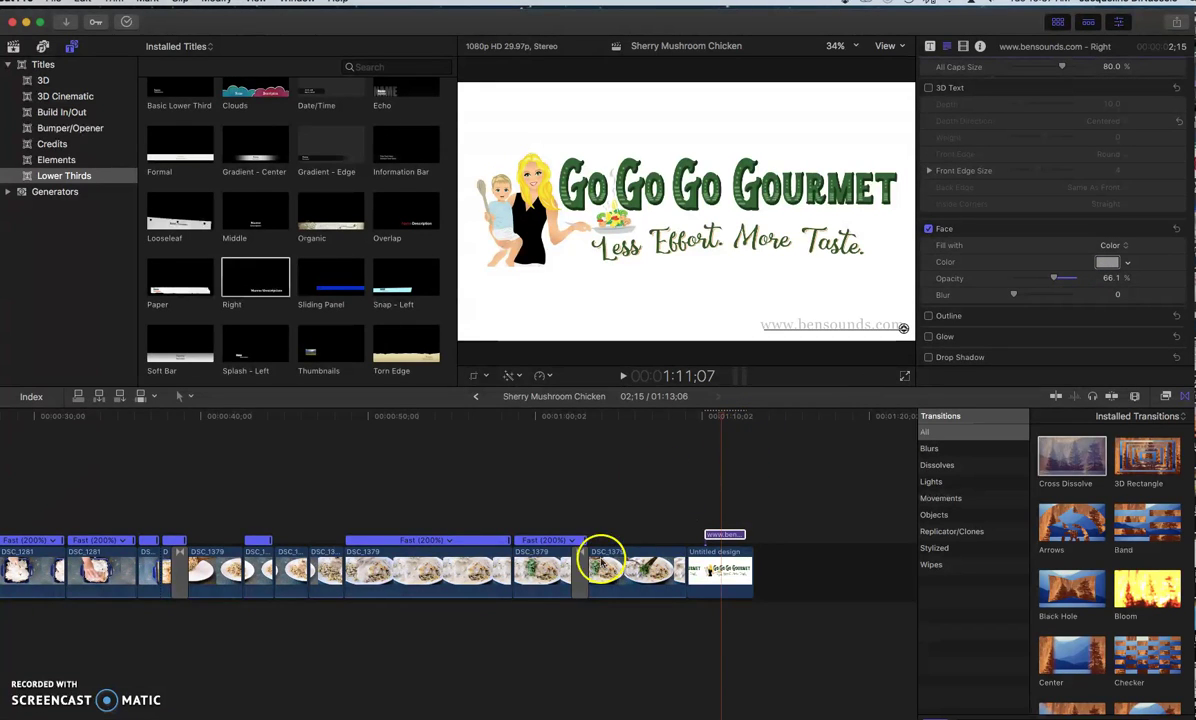
scroll(547, 550, left, 10)
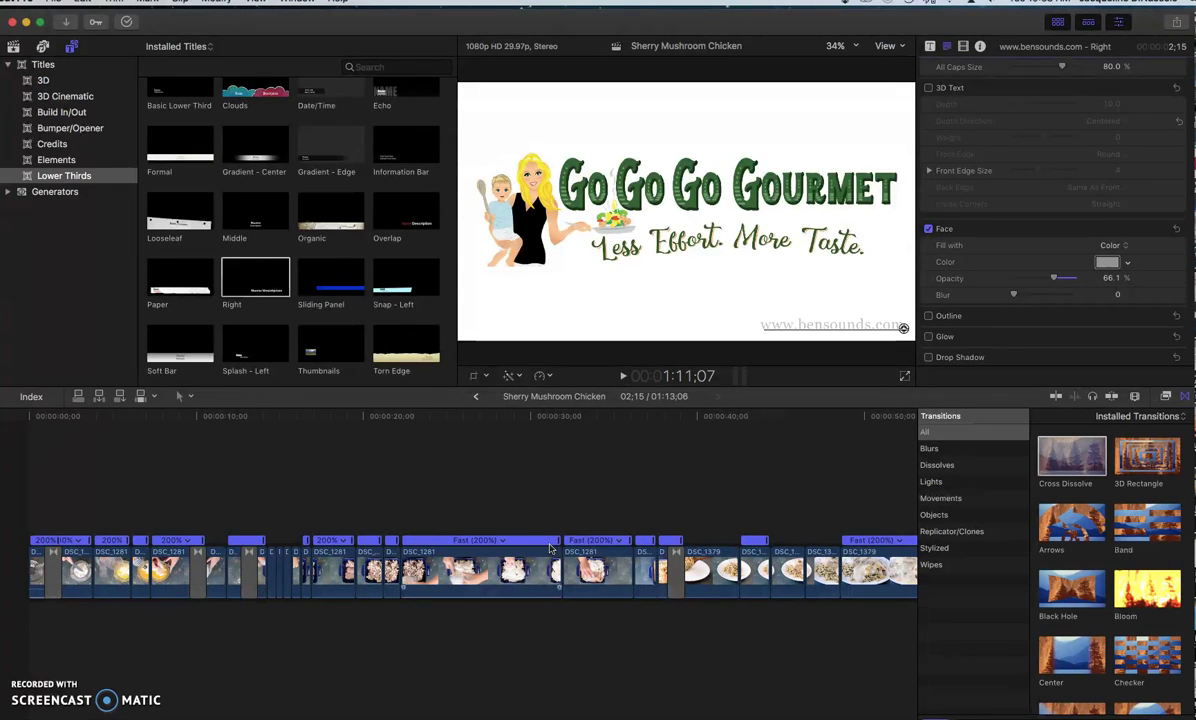
scroll(171, 200, up, 3)
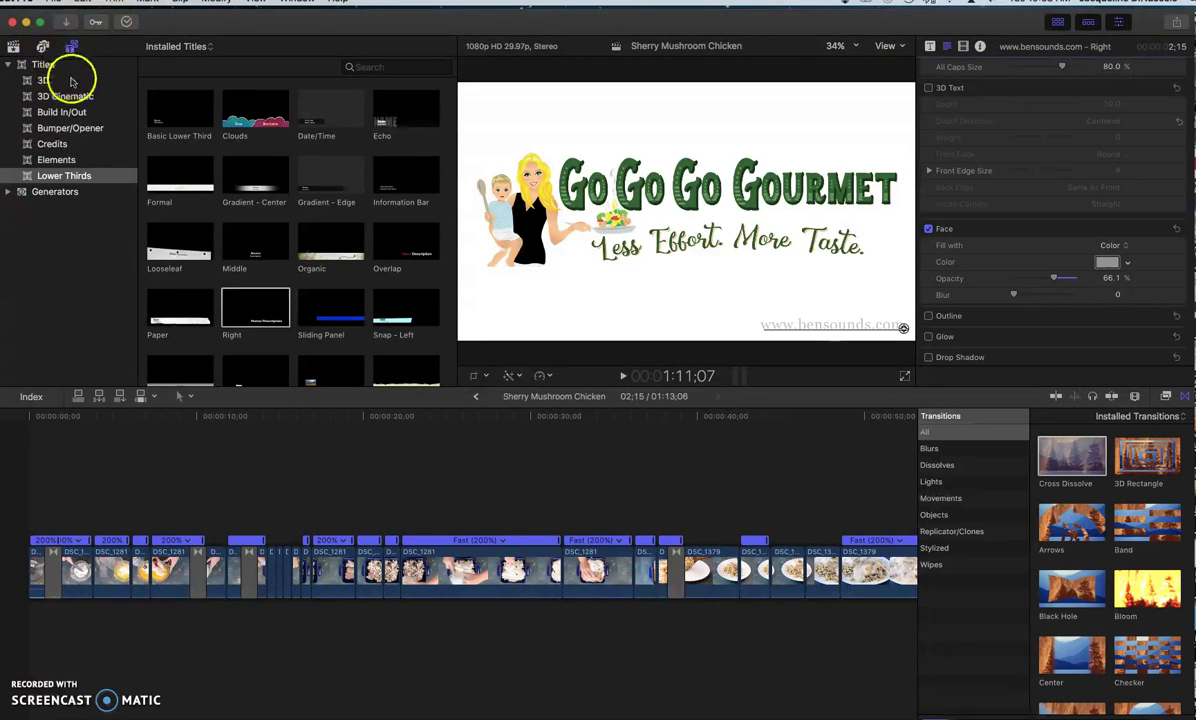
click(14, 46)
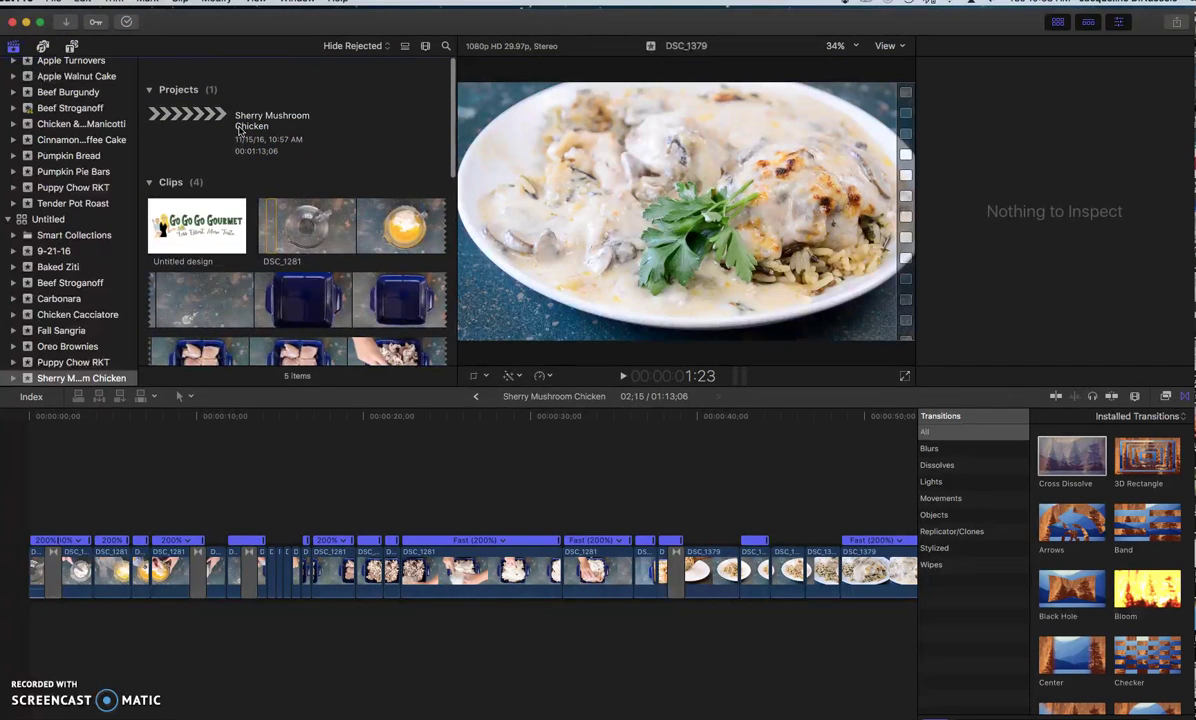
click(197, 124)
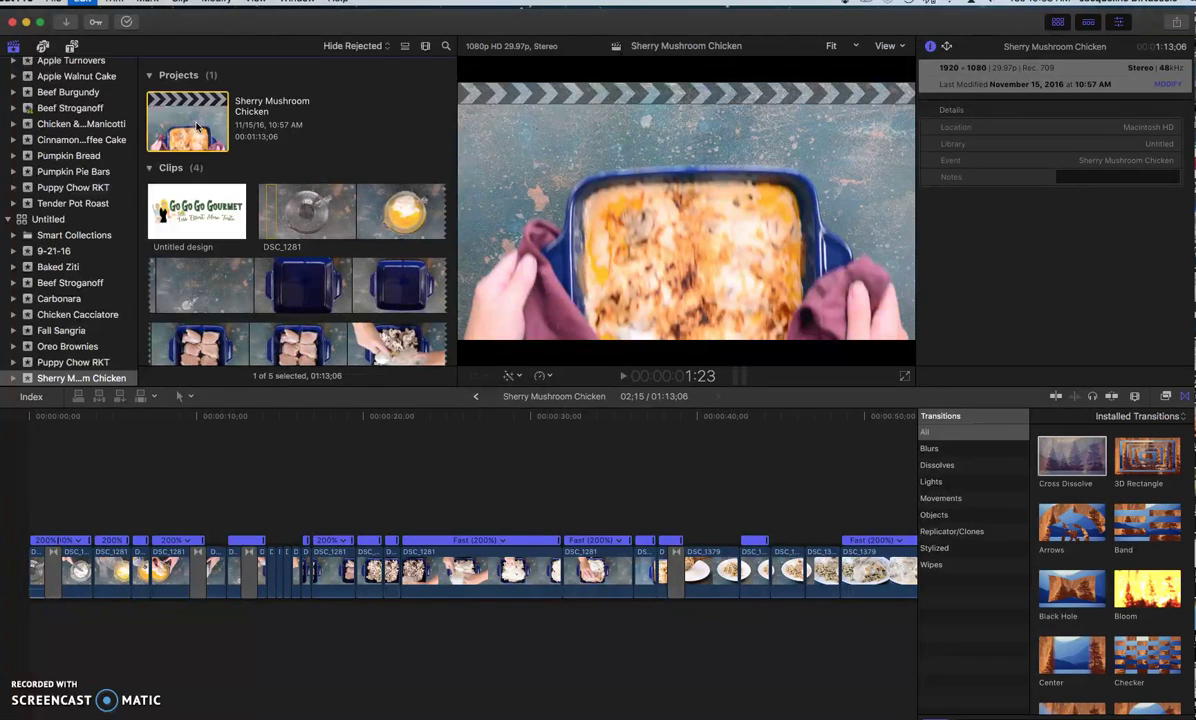
key(super+d)
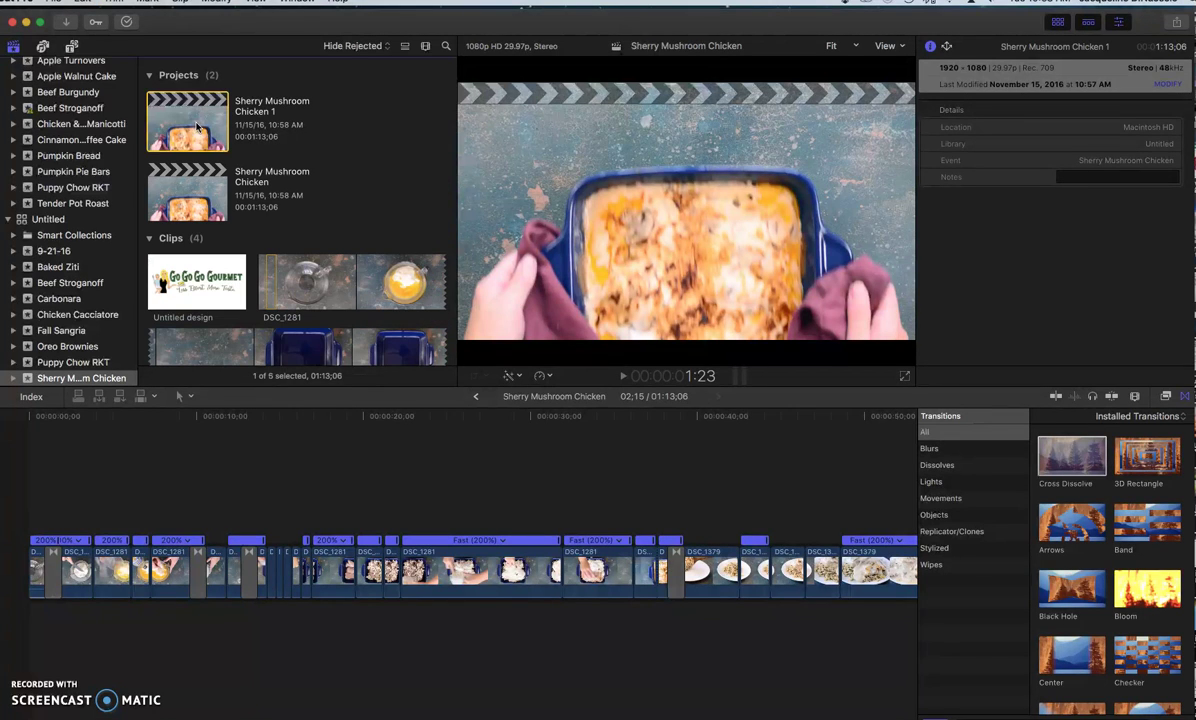
Step: Rename the duplicated project as Sherry Mushroom Chicken Square and select the original project
click(272, 112)
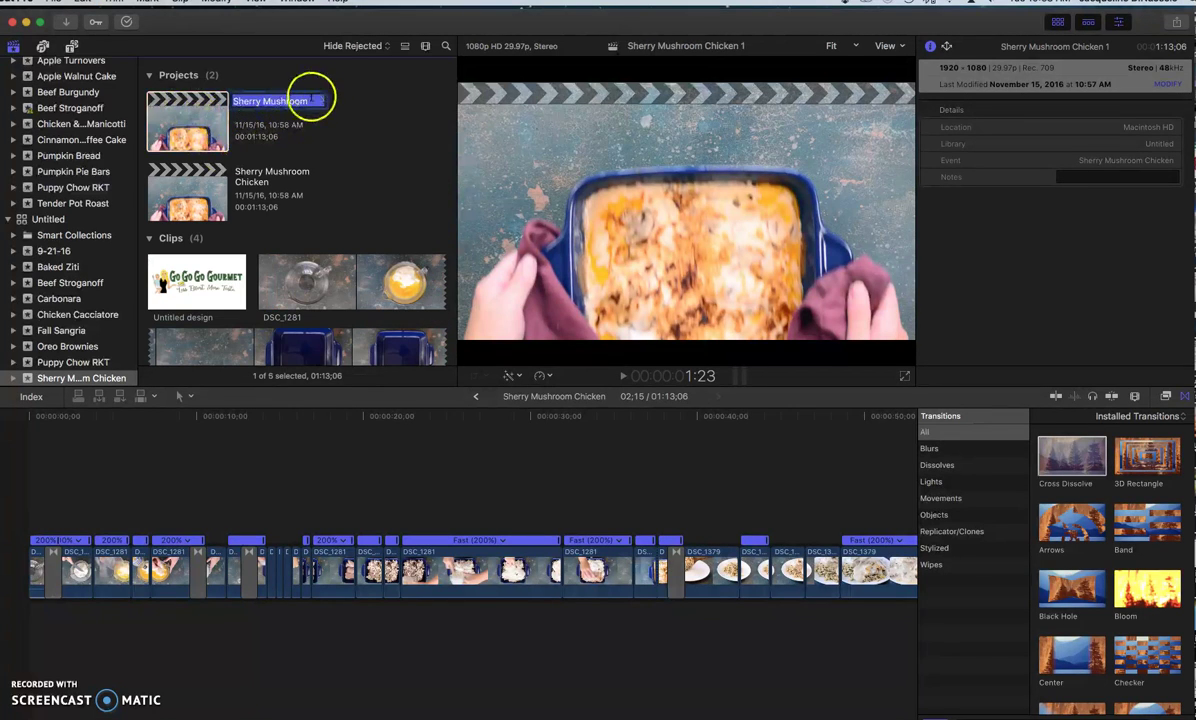
click(310, 100)
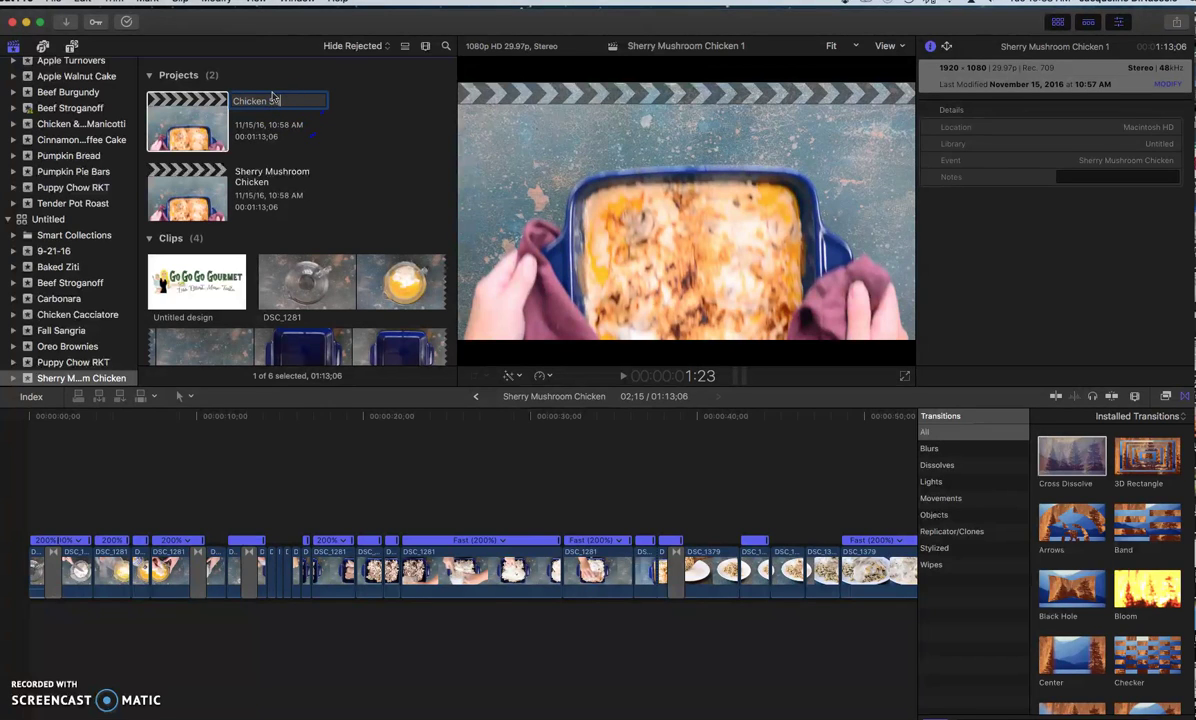
click(340, 130)
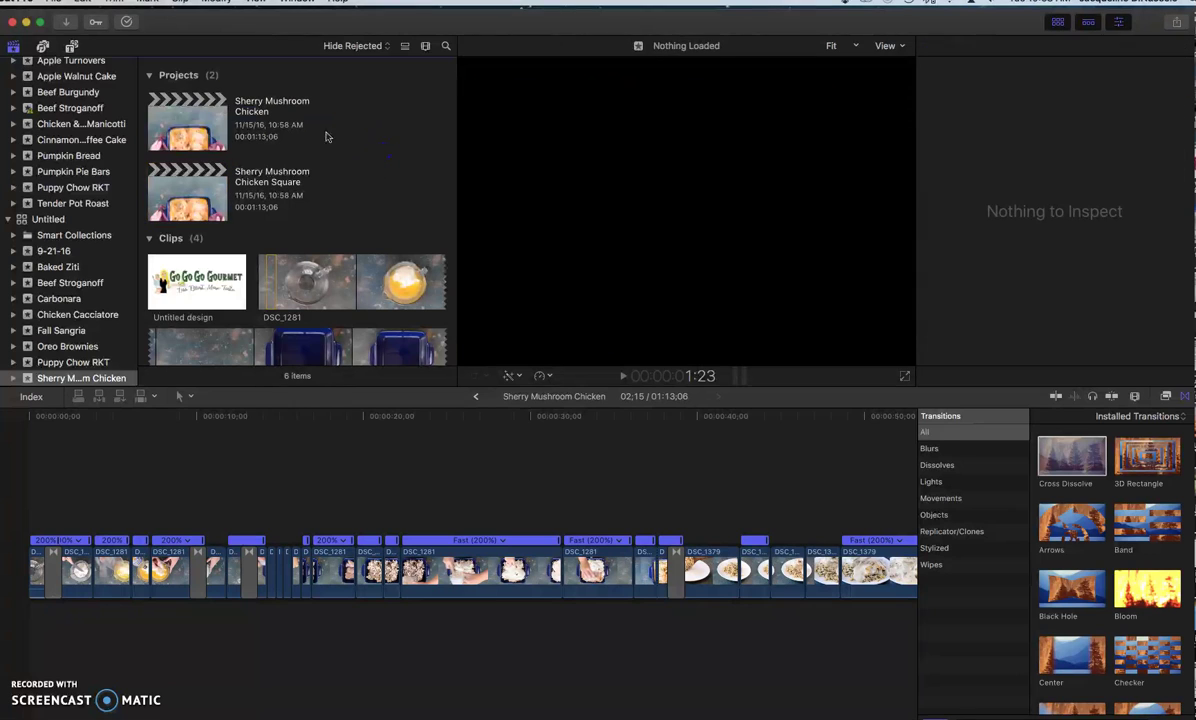
click(174, 120)
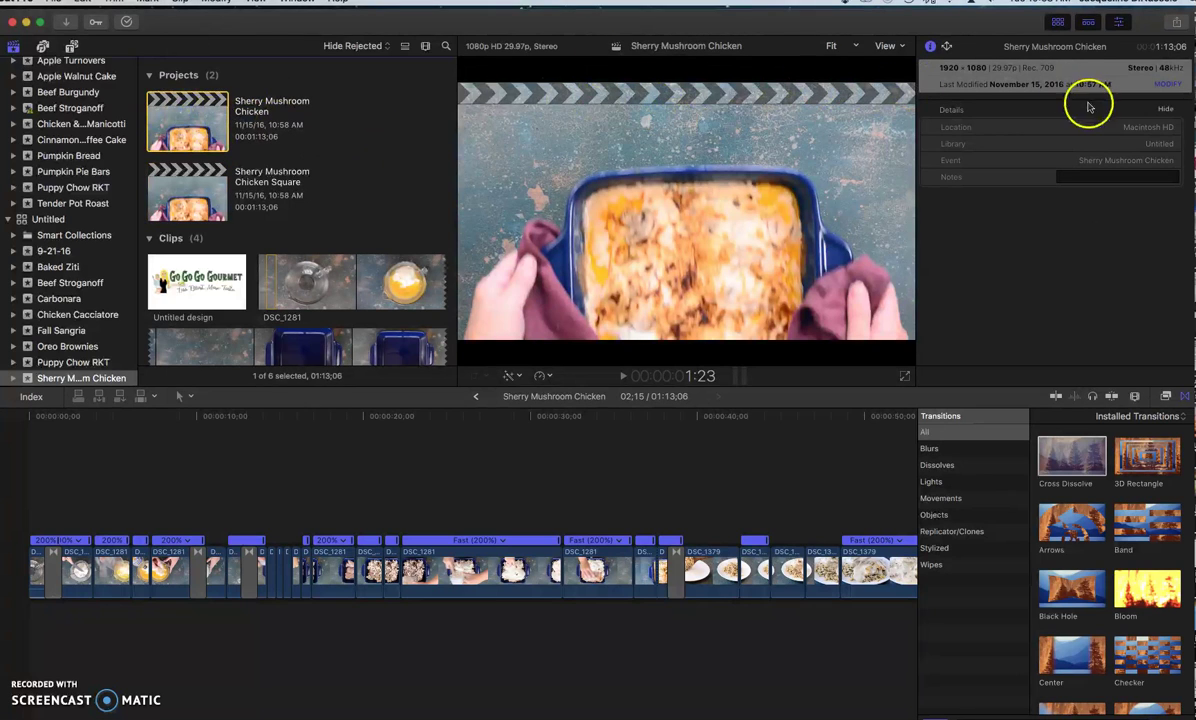
Step: Change the selected project's video format to Custom with a resolution of 640 x 640
click(1172, 87)
click(540, 98)
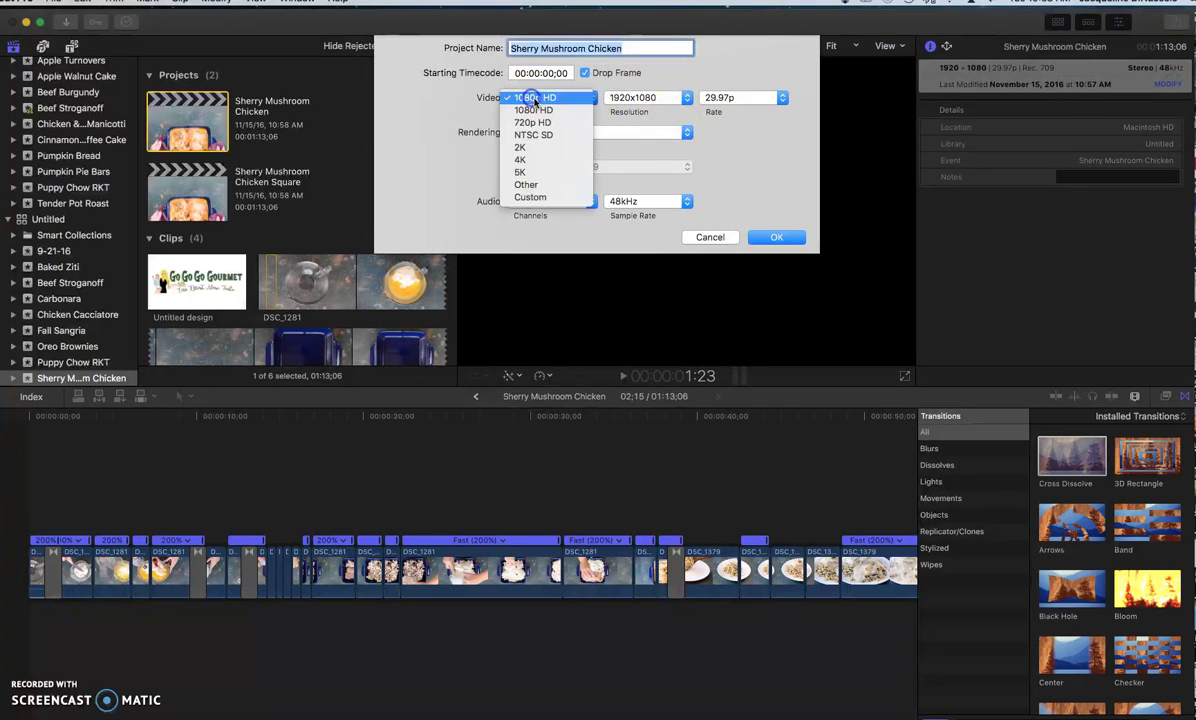
click(554, 198)
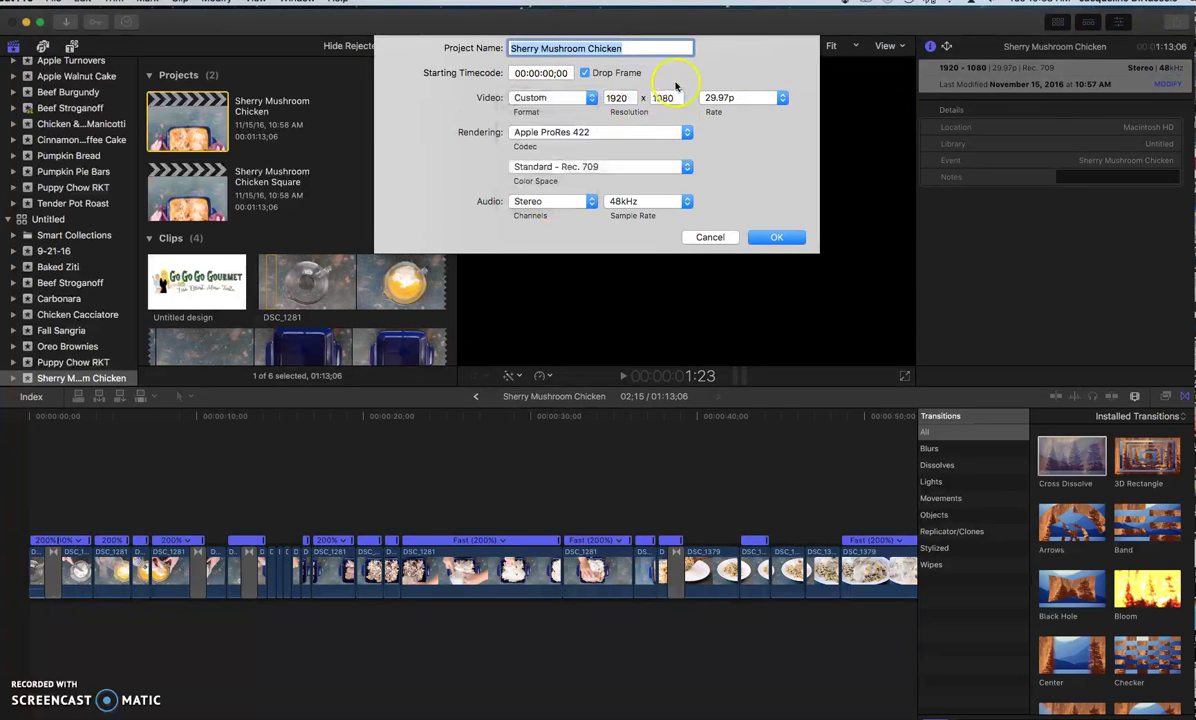
click(626, 99)
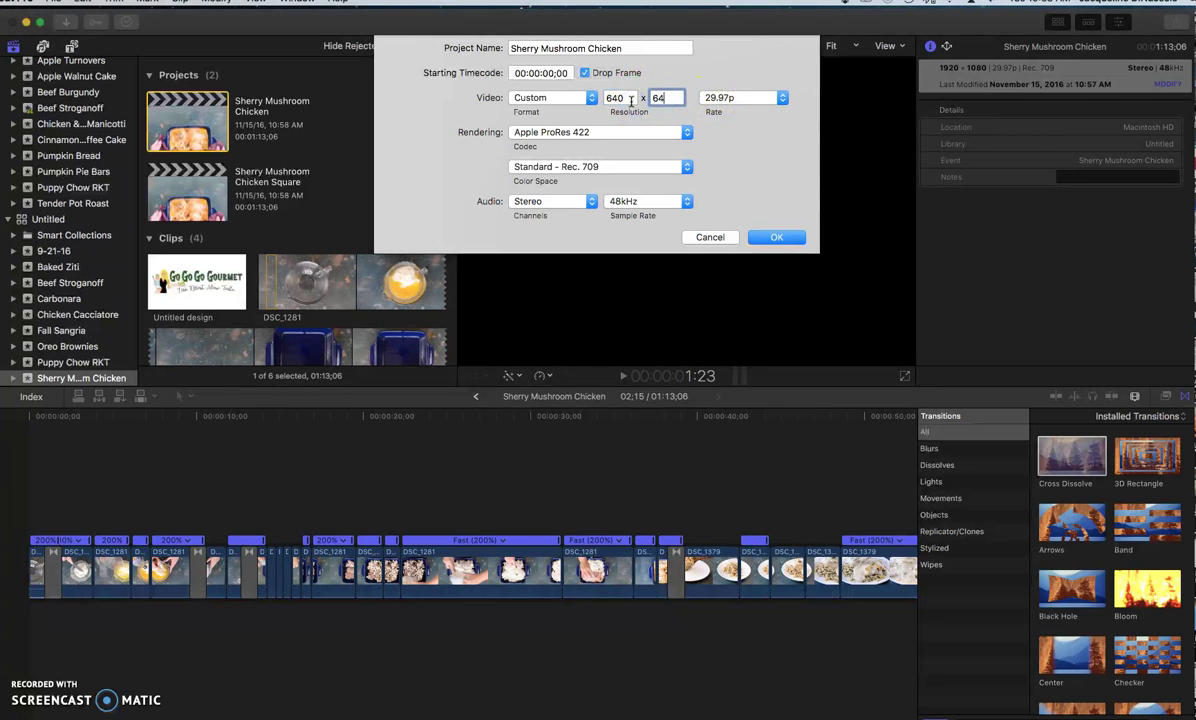
click(791, 229)
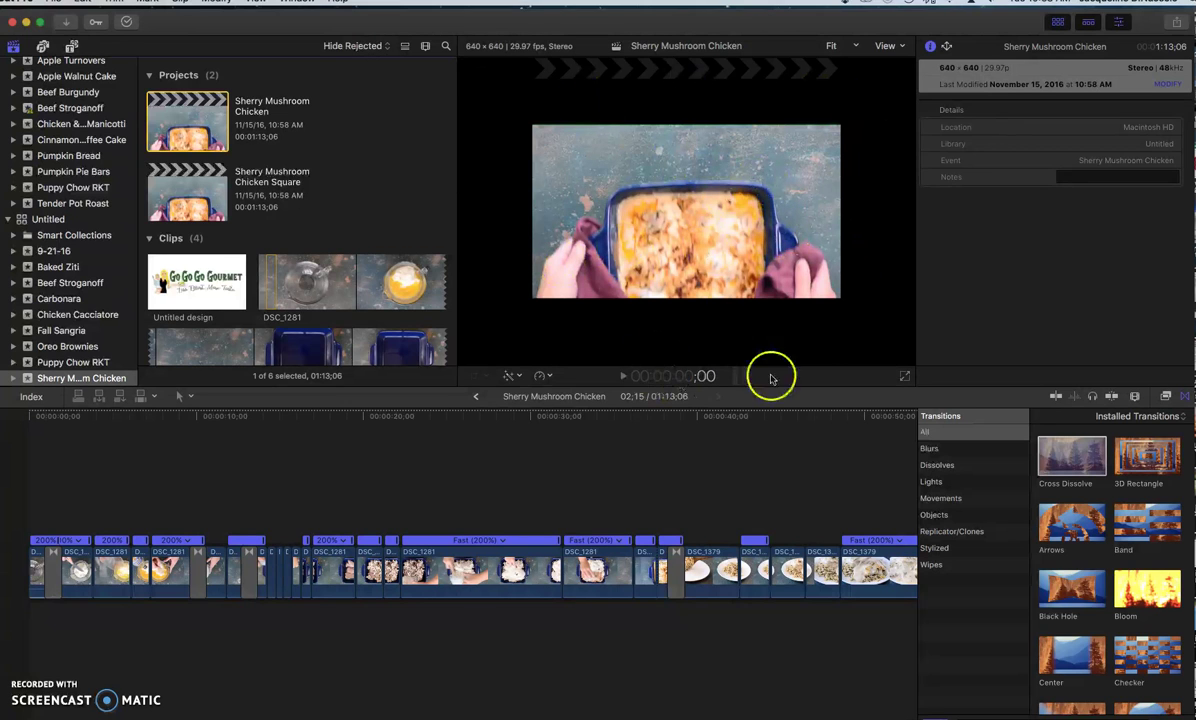
Step: Crop the opening glass bowl clip to fill the square frame, using the Crop type instead of Trim
click(36, 545)
click(47, 415)
drag(47, 419, 39, 420)
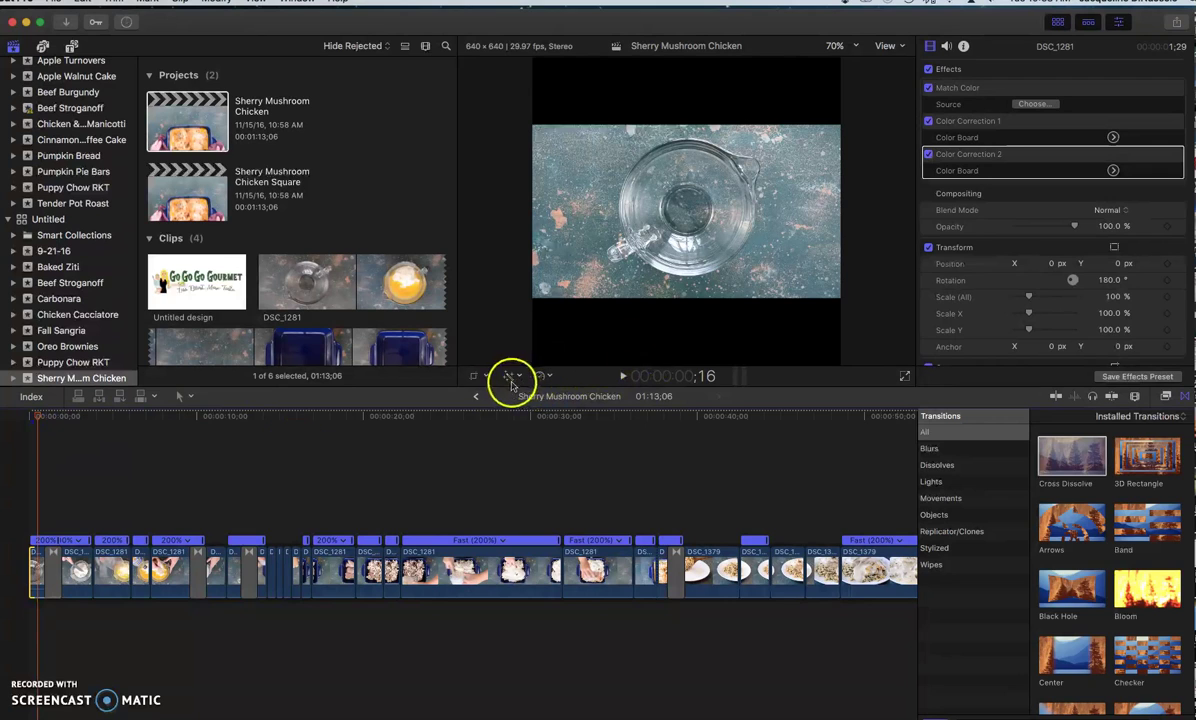
click(474, 377)
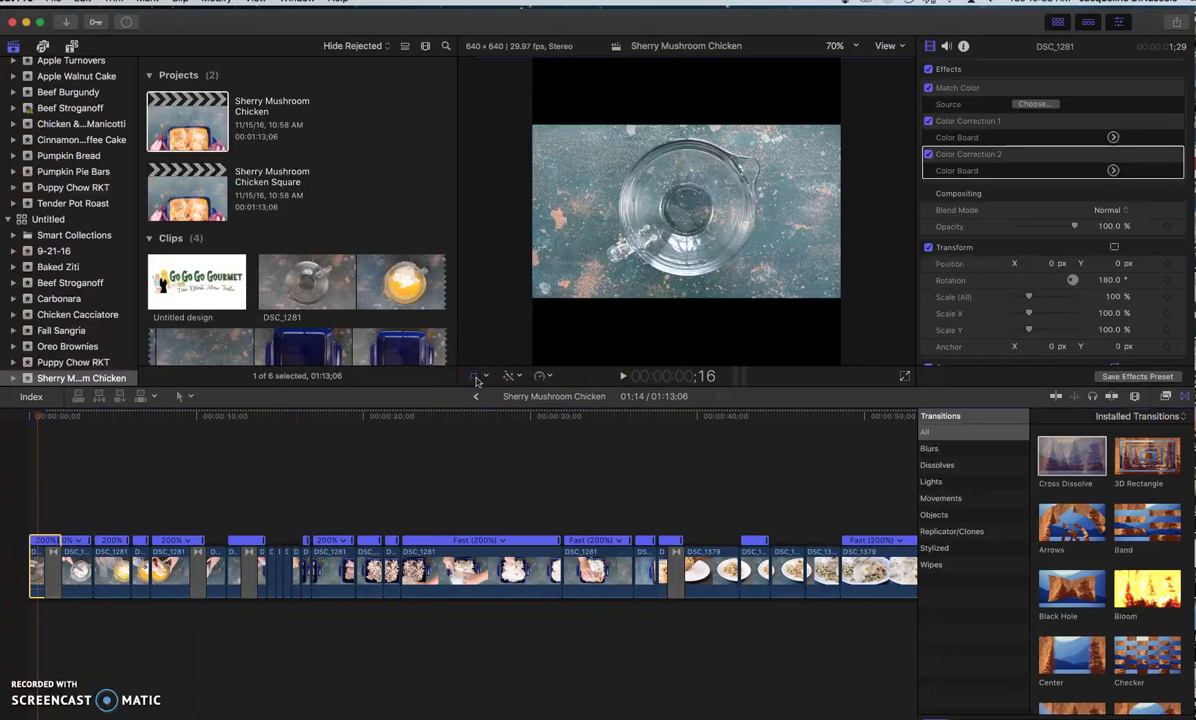
click(481, 378)
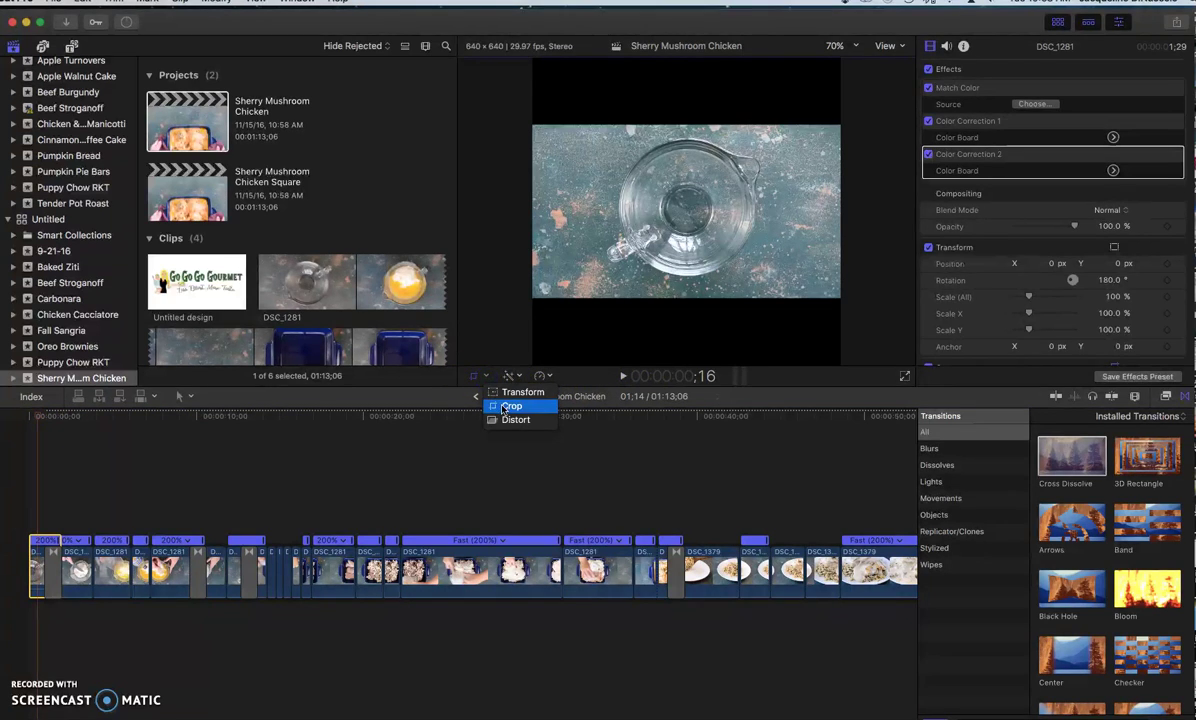
click(504, 407)
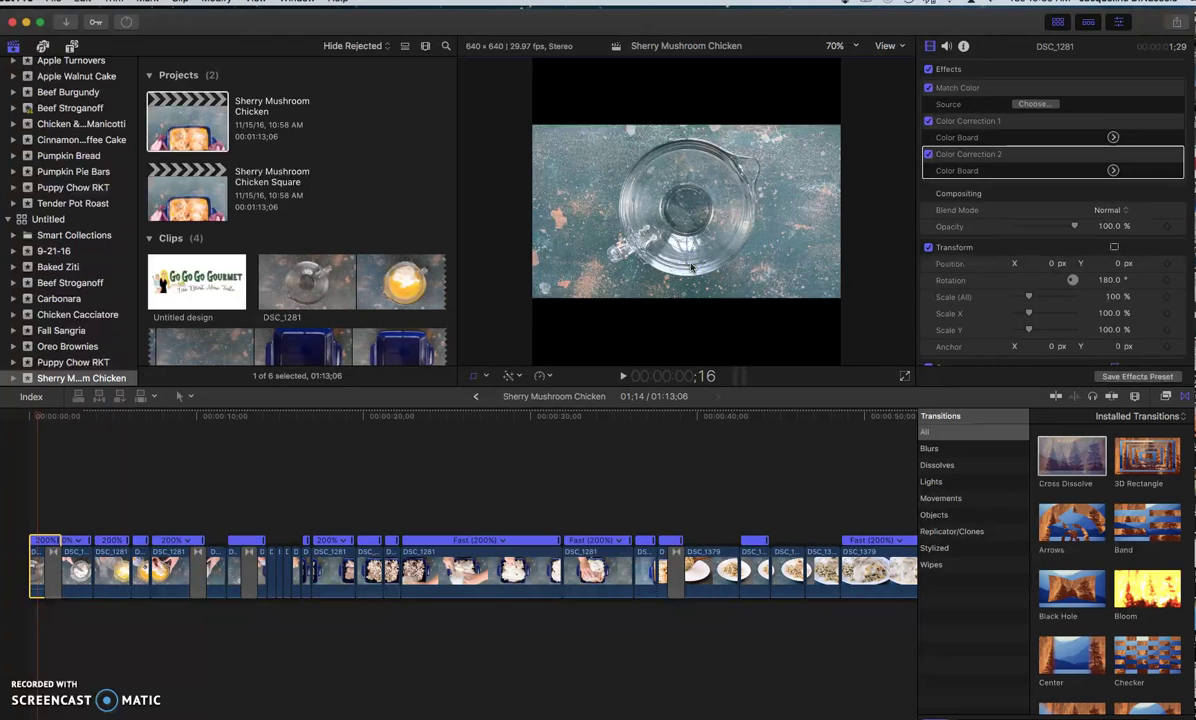
click(698, 314)
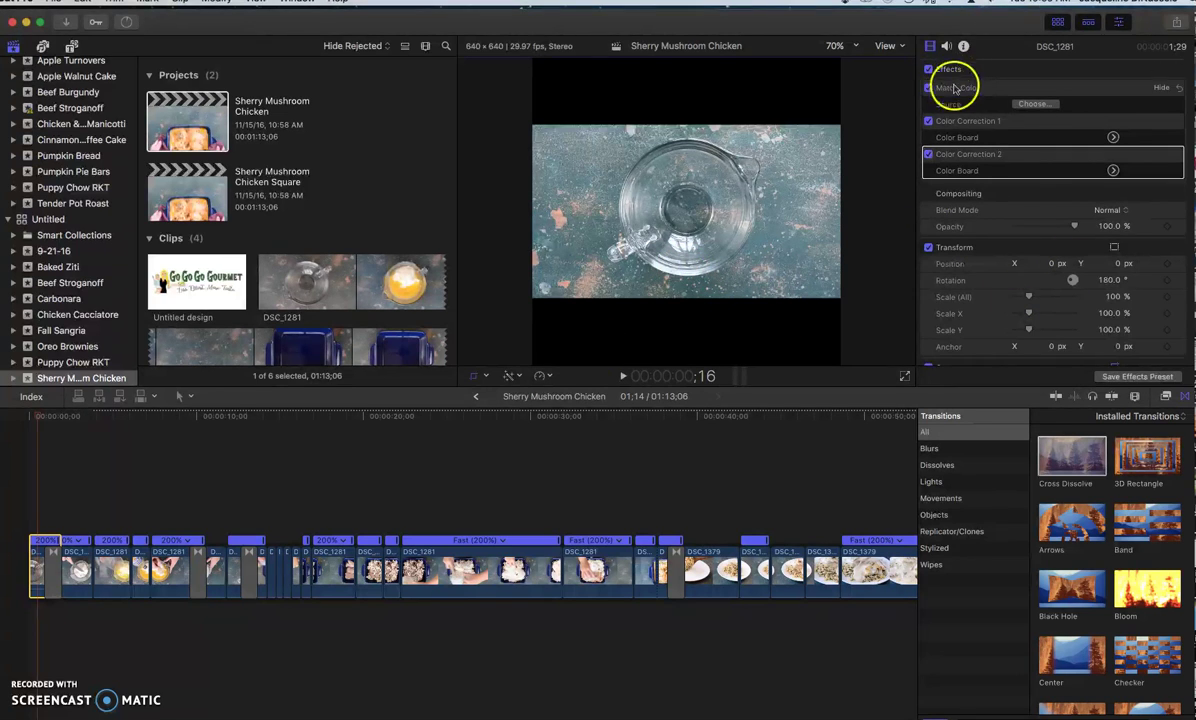
scroll(1018, 165, down, 3)
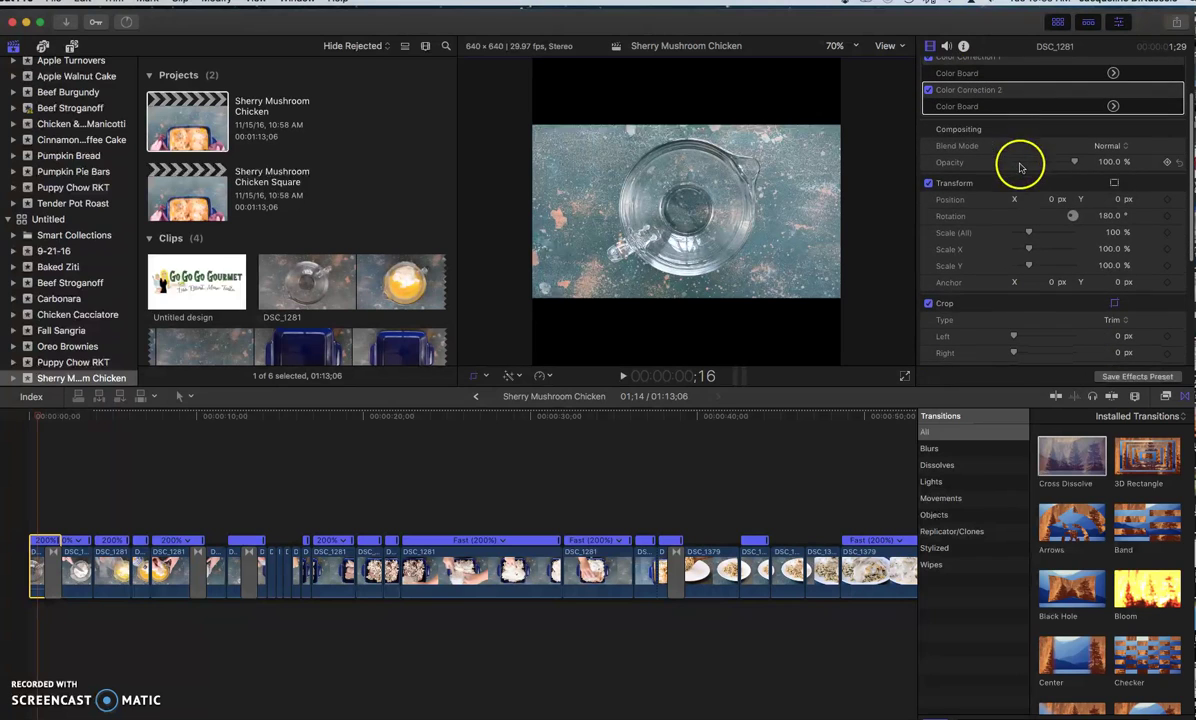
click(475, 378)
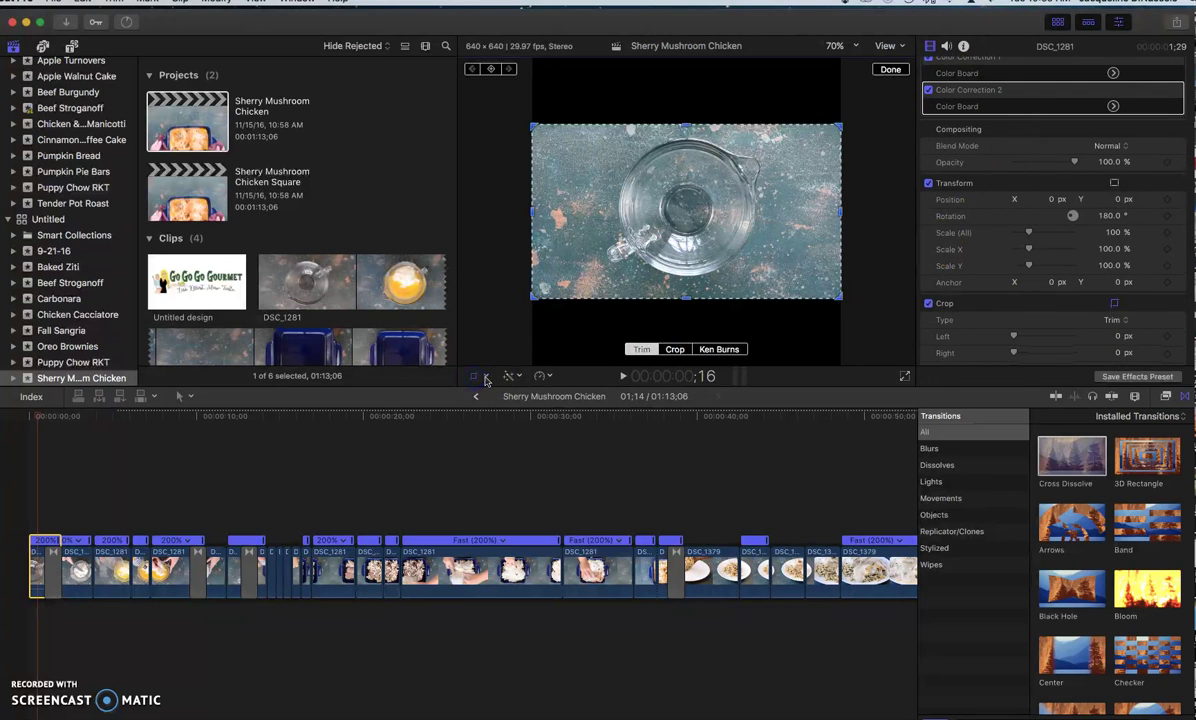
click(676, 350)
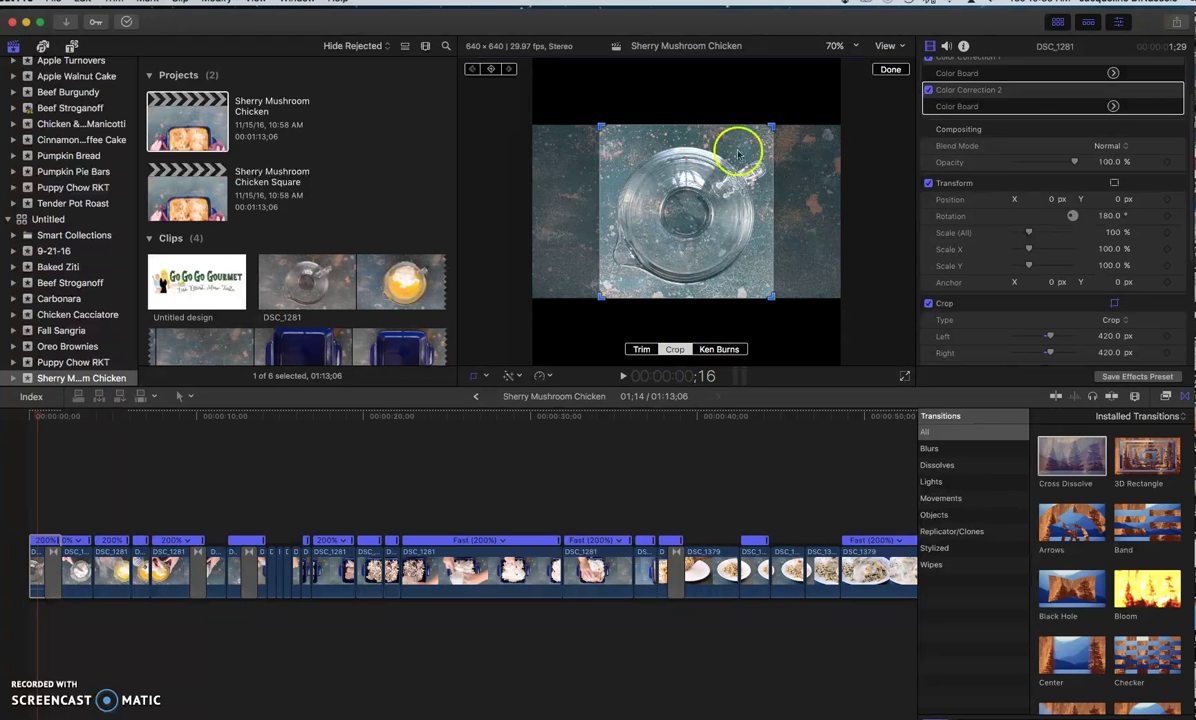
click(889, 70)
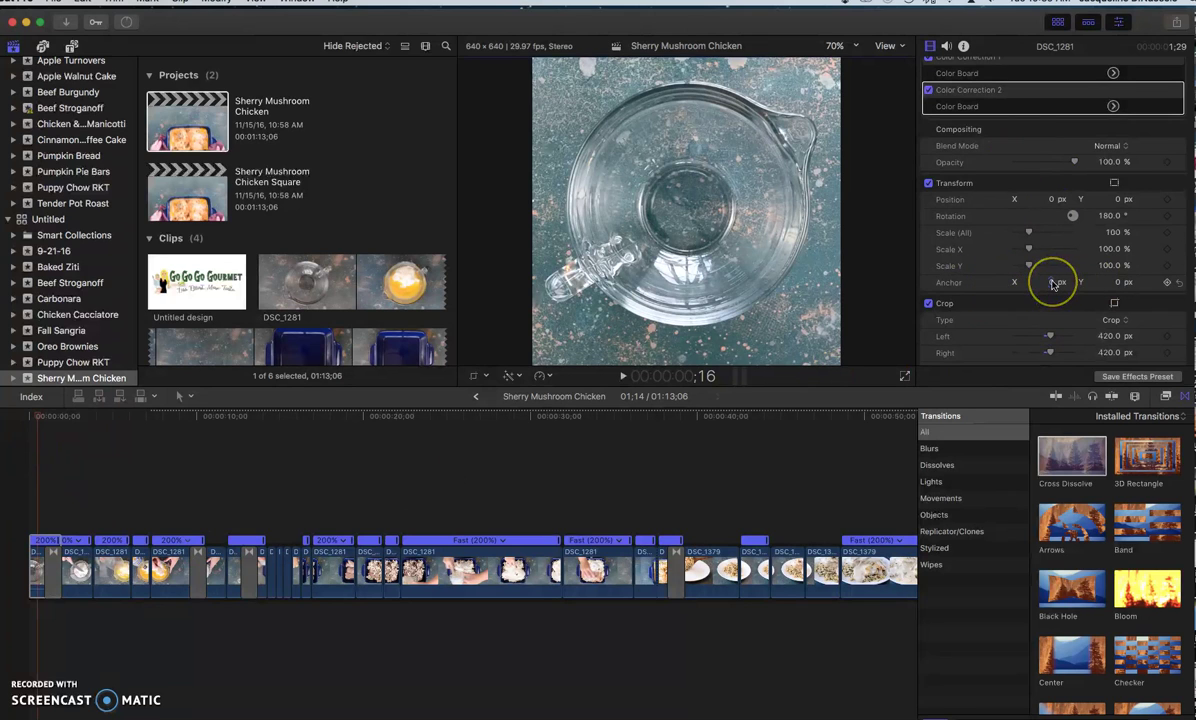
Step: Reopen the opening clip's crop, try shifting the square crop frame over the bowl, and close the crop controls
scroll(1052, 283, down, 3)
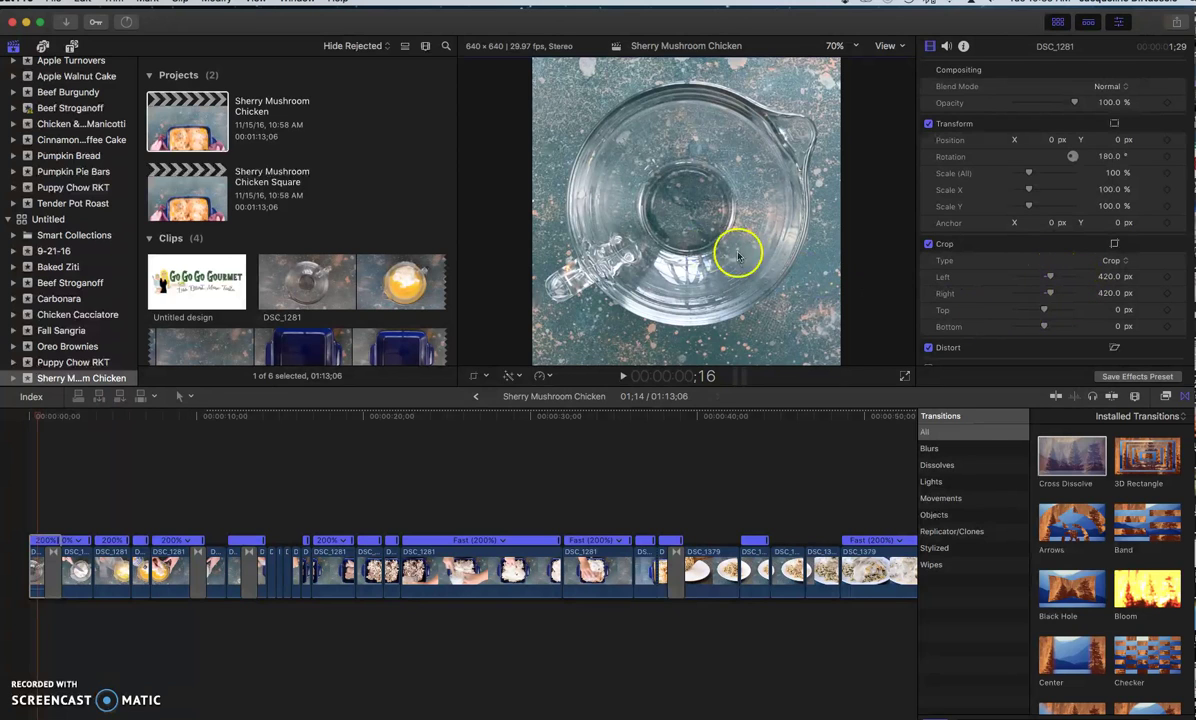
click(476, 375)
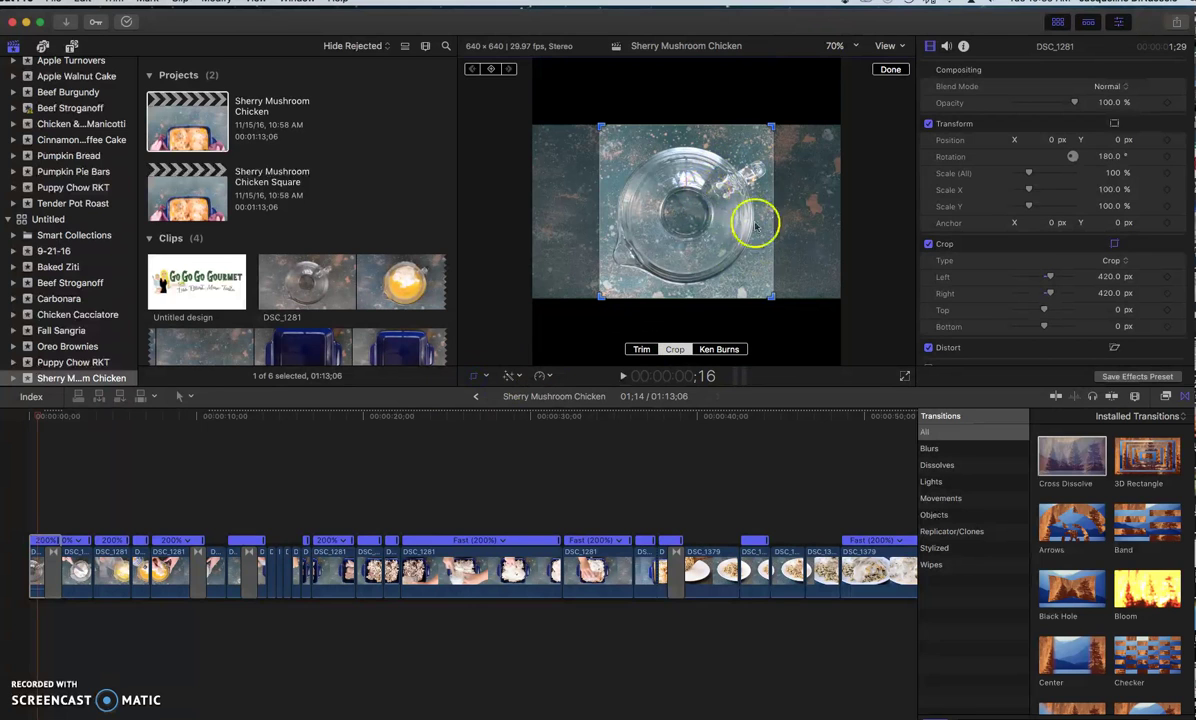
mouse_move(702, 224)
mouse_down()
mouse_move(659, 227)
mouse_move(734, 232)
mouse_move(705, 233)
mouse_up()
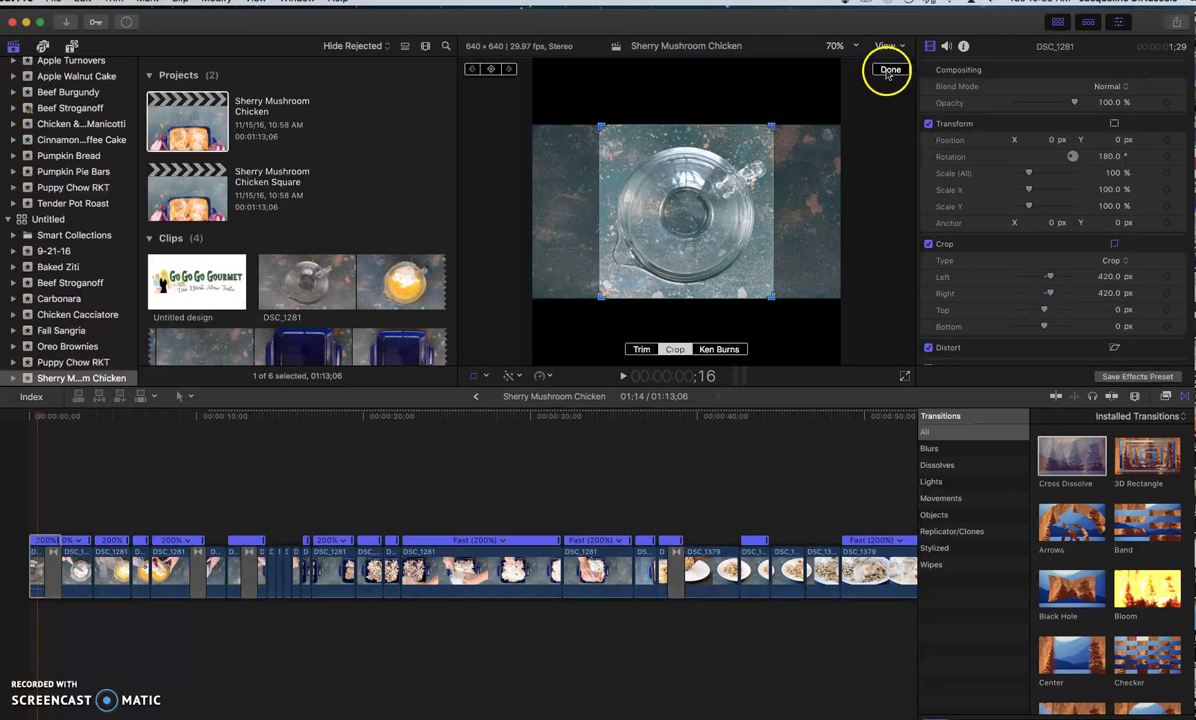
click(889, 70)
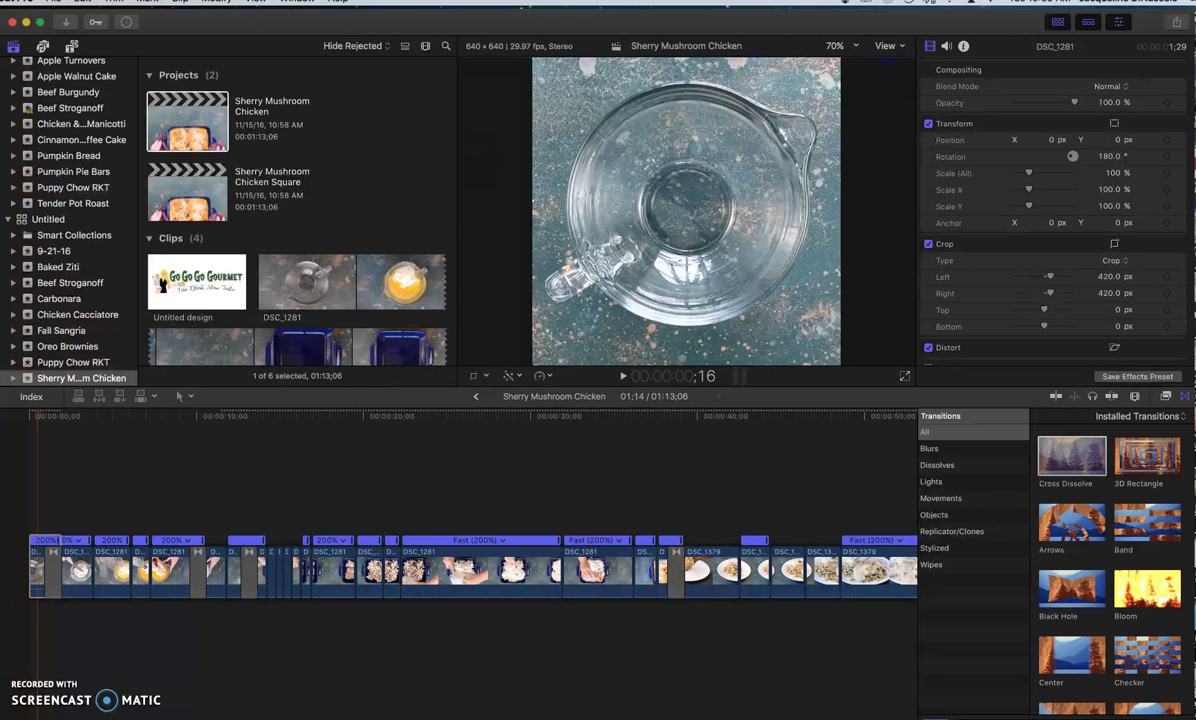
Step: Copy the cropped opening DSC_1281 clip in the timeline
click(33, 563)
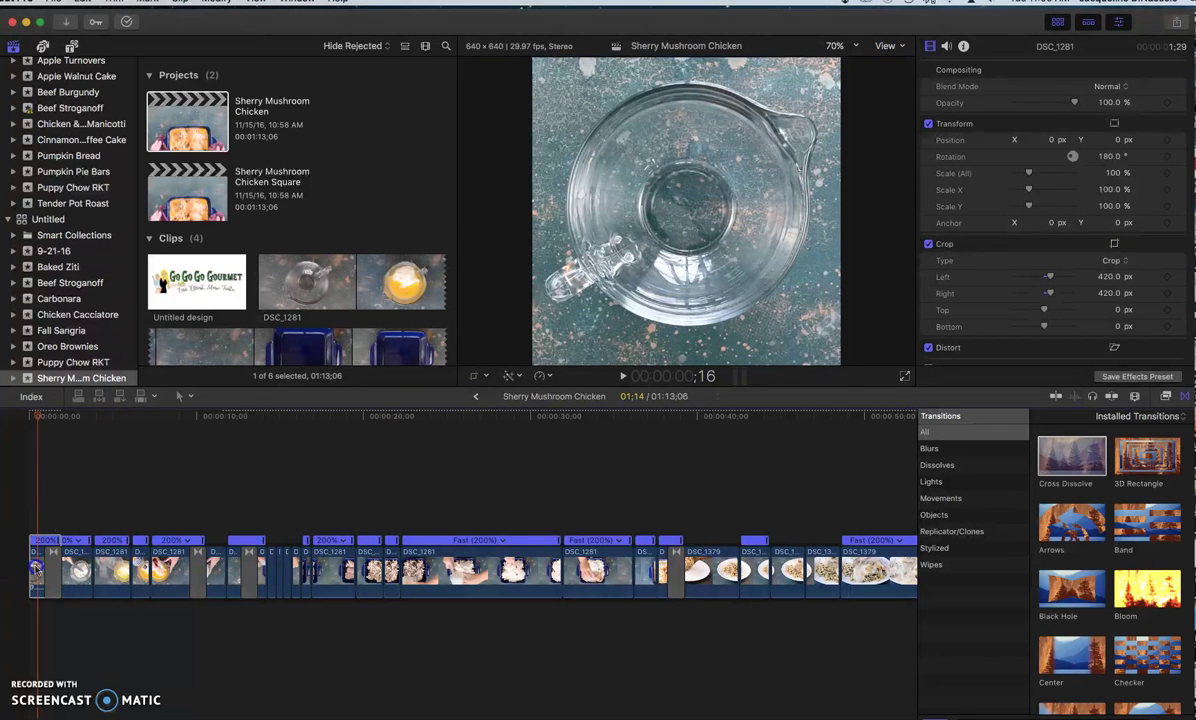
click(37, 555)
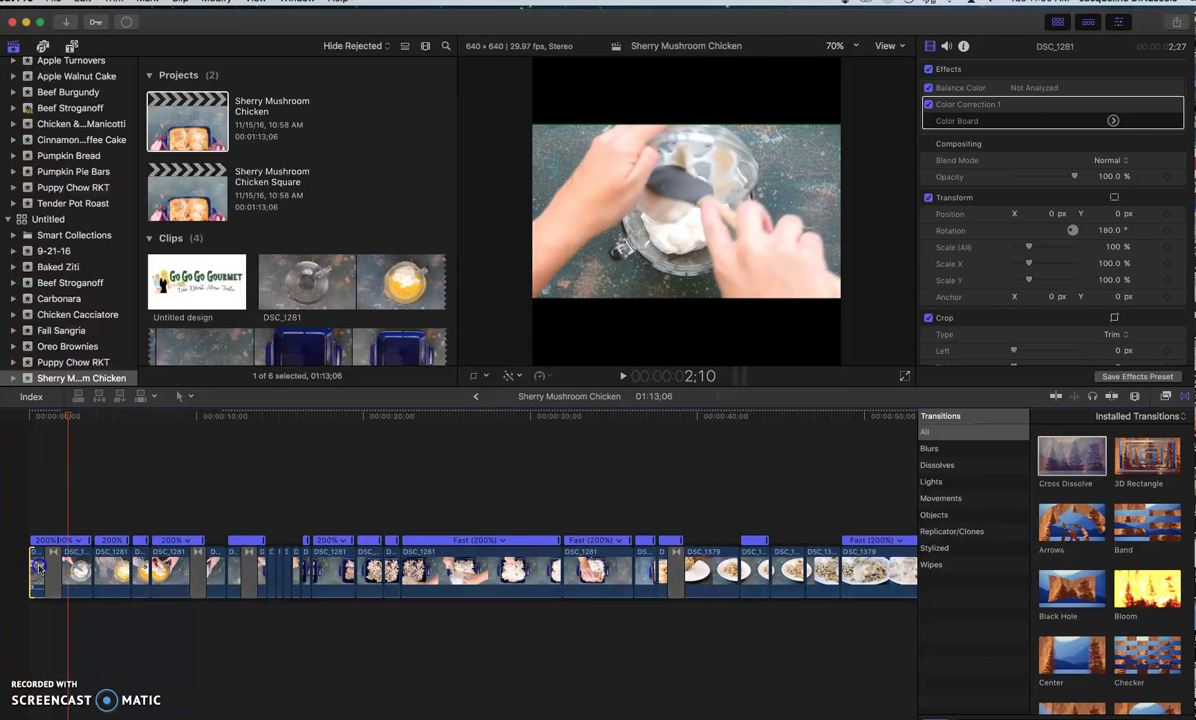
click(83, 563)
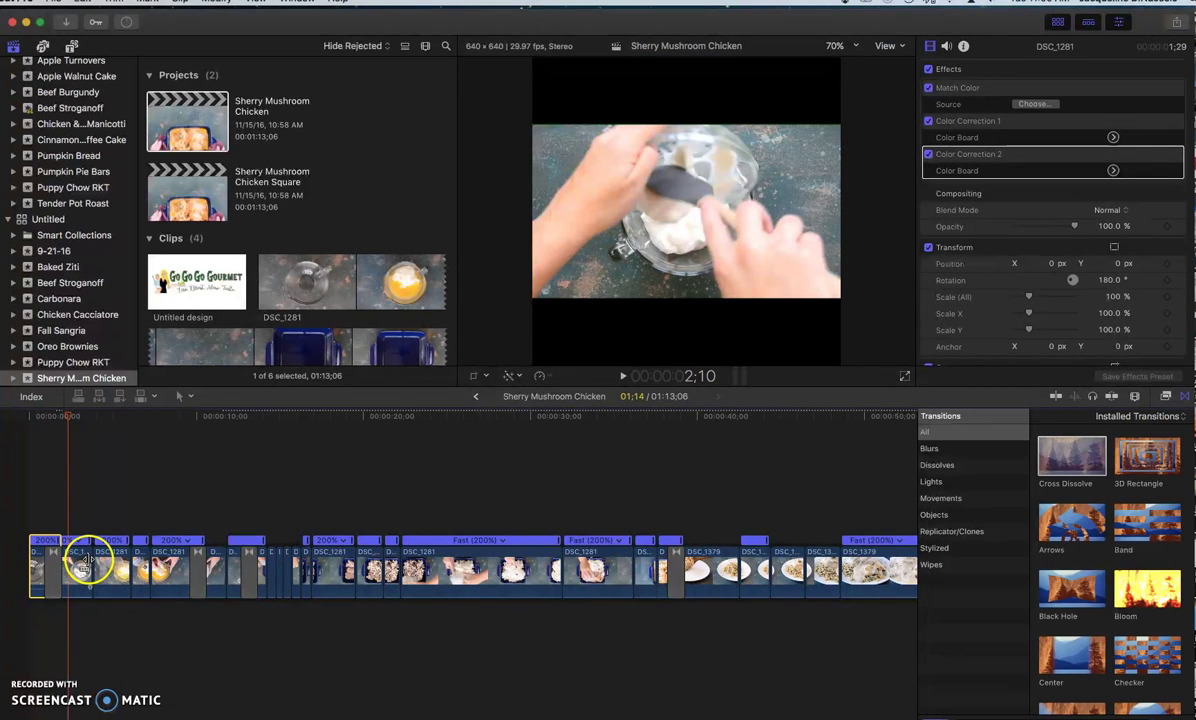
click(157, 308)
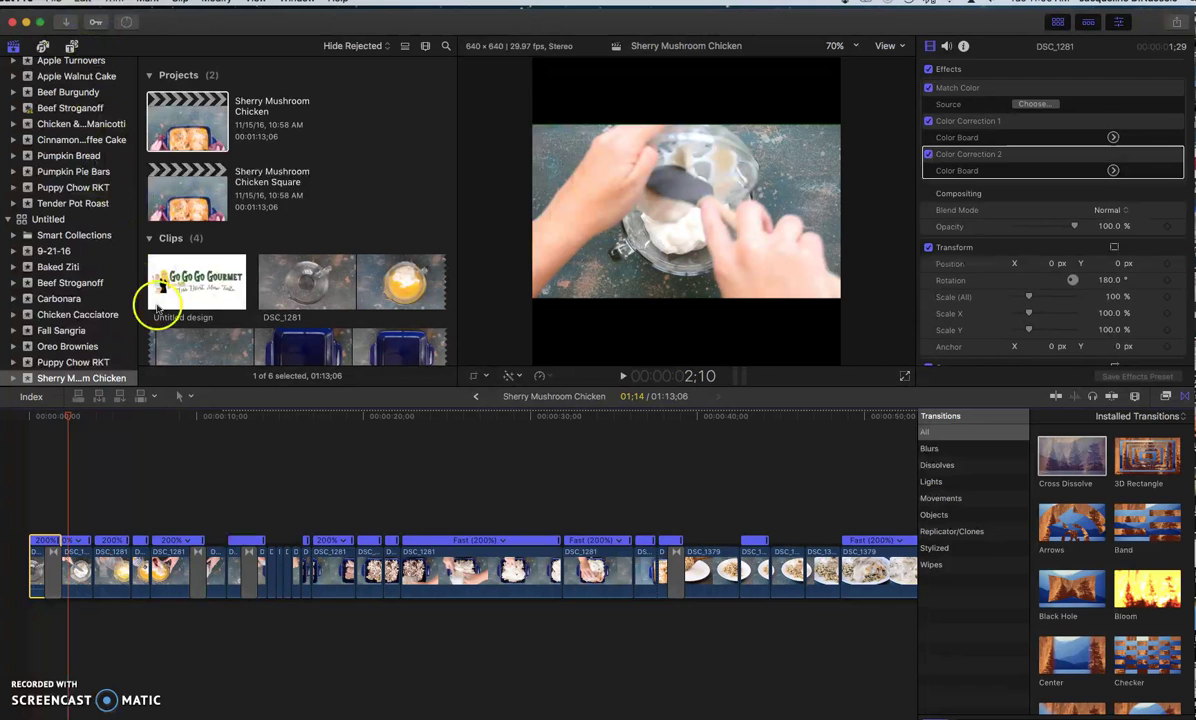
Step: Paste only the Crop attribute onto all timeline clips, excluding effects, rotation and retiming, with keyframe timing set to Maintain
key(super+a)
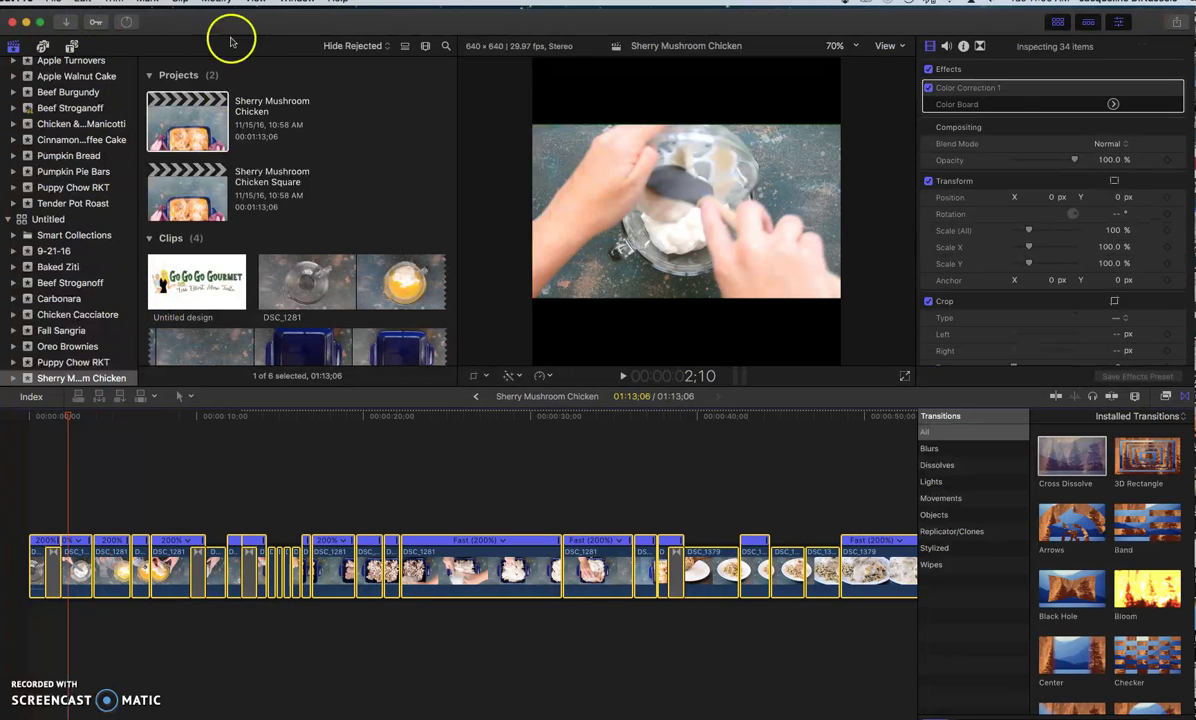
click(83, 2)
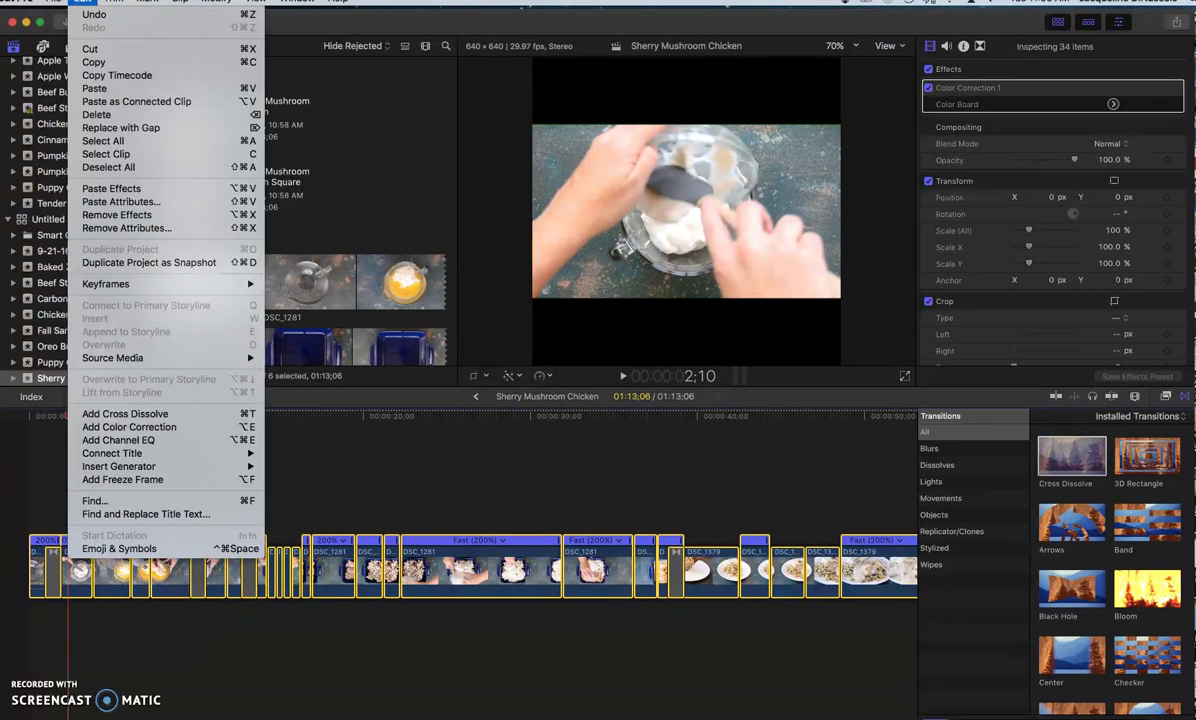
click(107, 201)
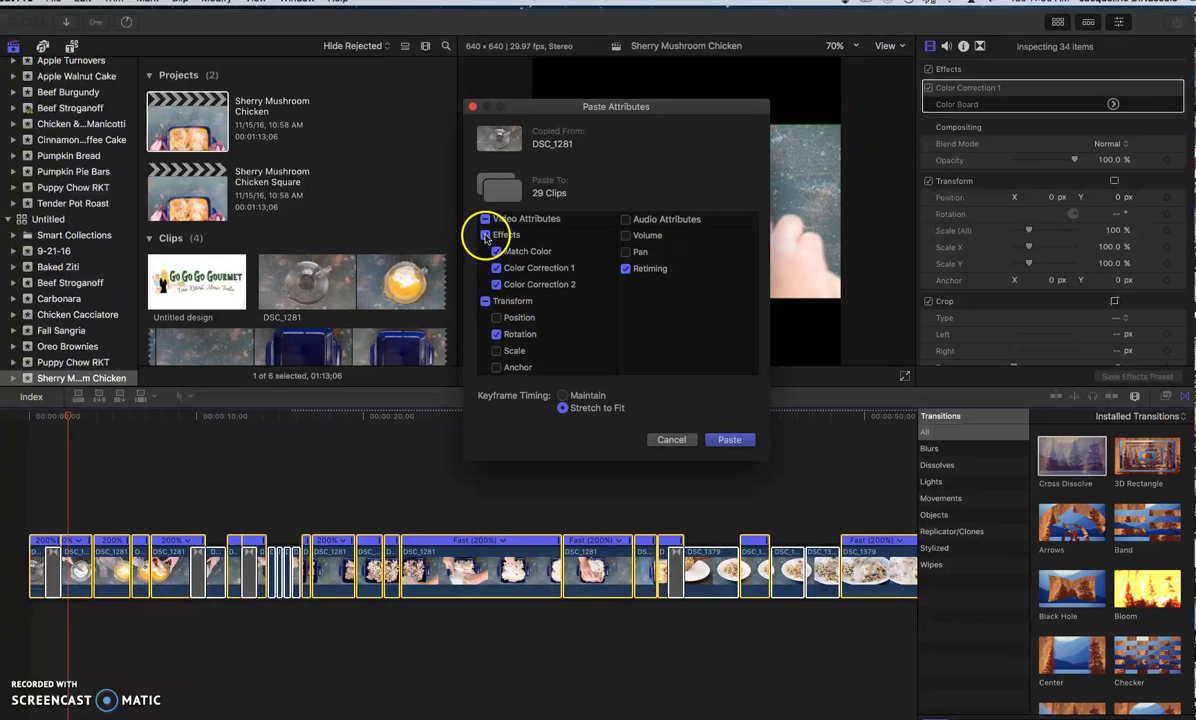
scroll(525, 290, down, 3)
scroll(510, 280, up, 3)
click(625, 268)
scroll(590, 310, down, 2)
scroll(540, 300, down, 3)
scroll(514, 288, up, 2)
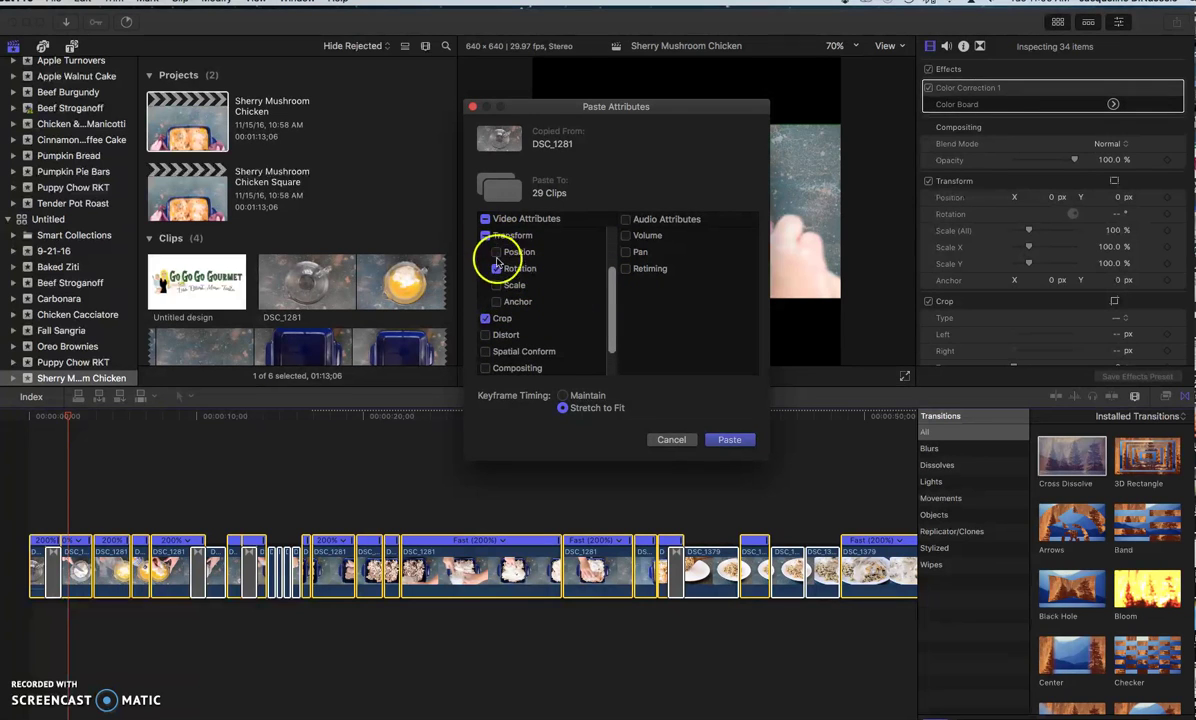
scroll(508, 298, up, 2)
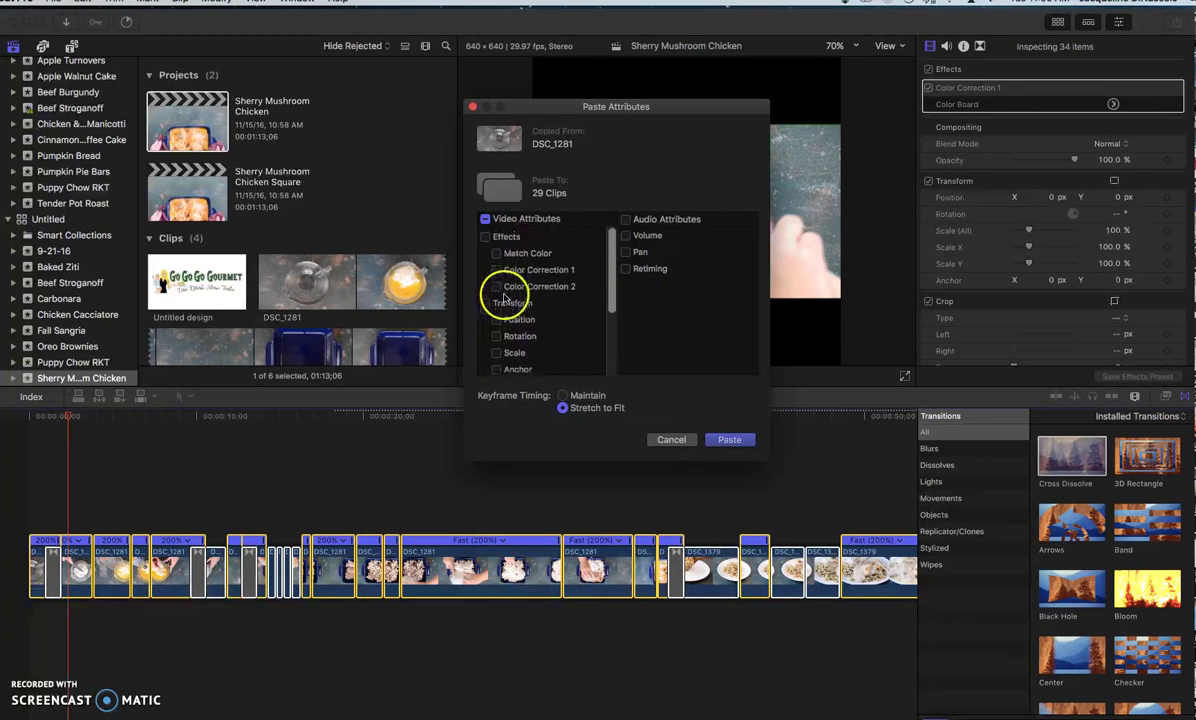
scroll(525, 315, down, 4)
click(590, 398)
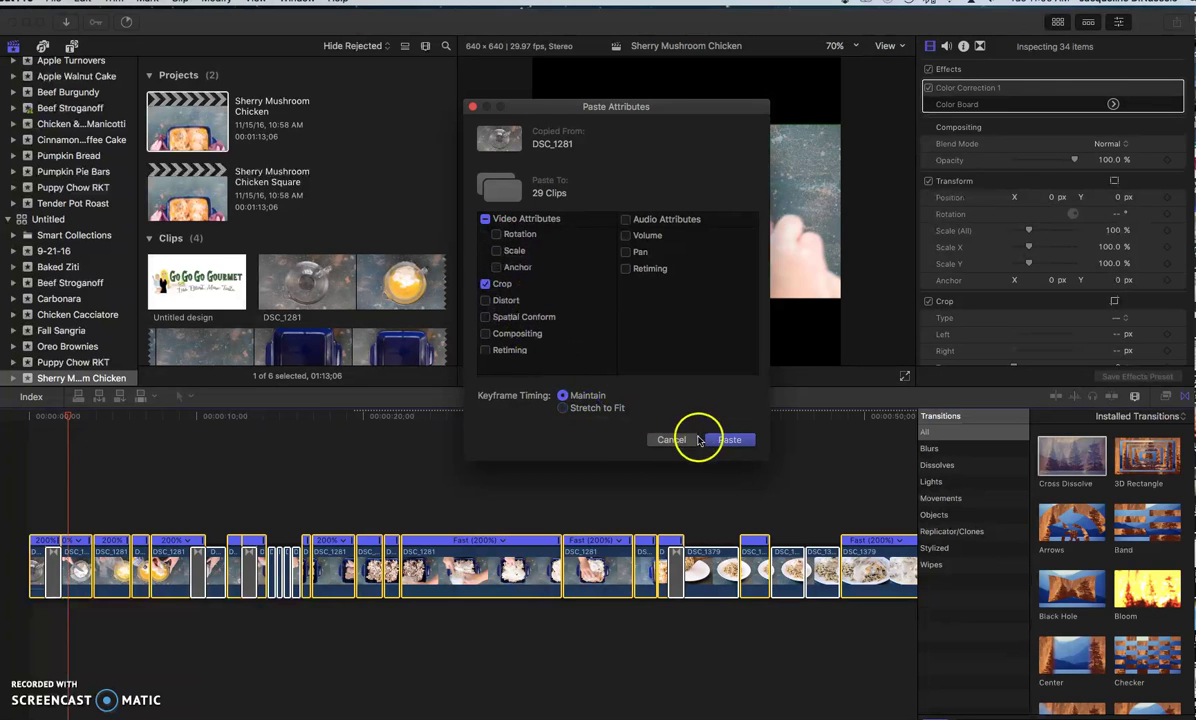
click(731, 442)
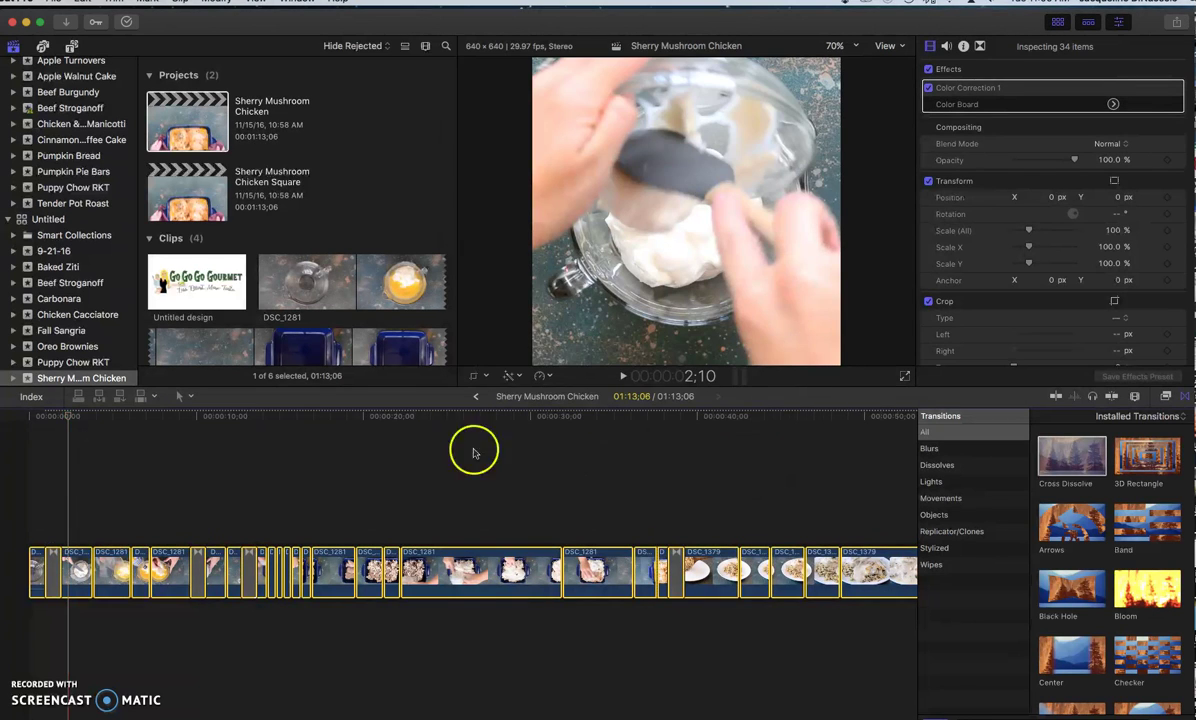
Step: Go to the end of the timeline and check how the crop affects the closing logo clip
drag(70, 415, 940, 500)
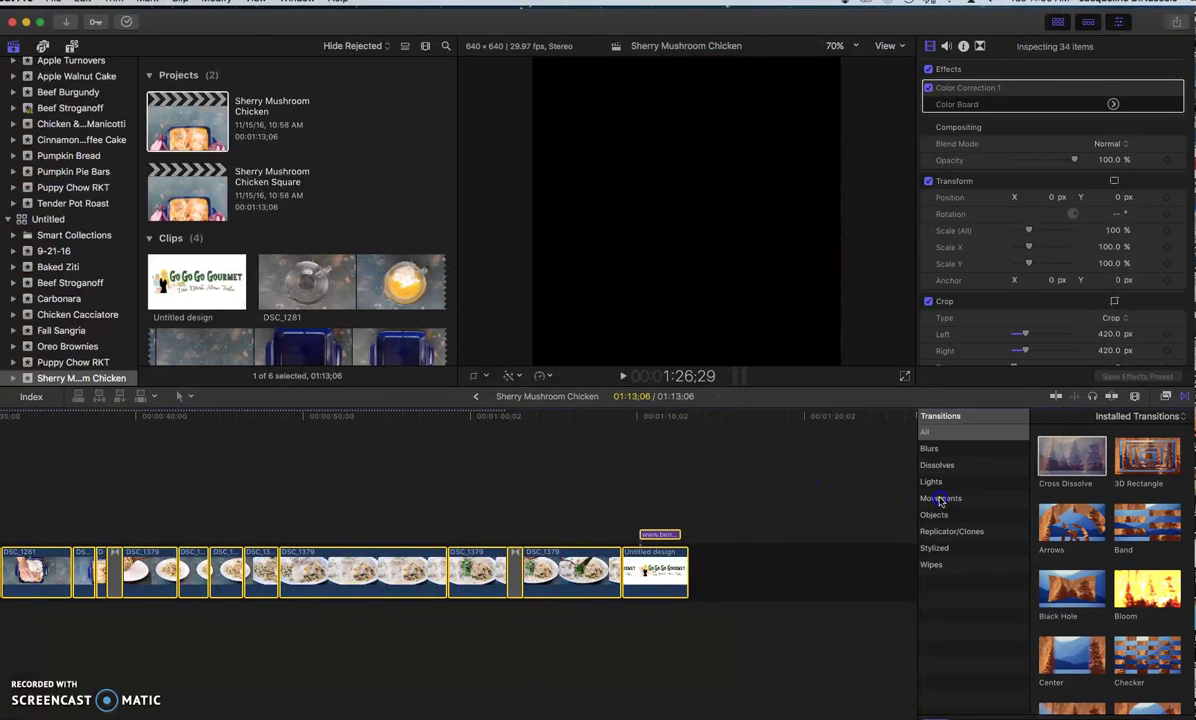
click(656, 566)
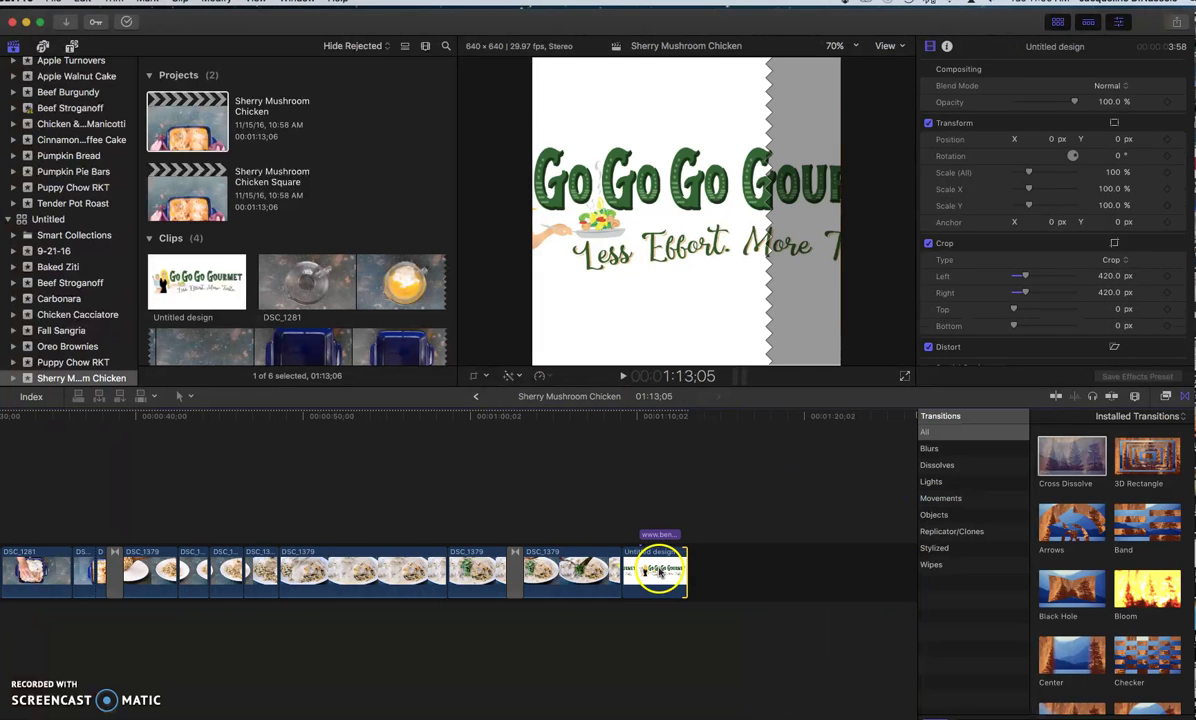
scroll(490, 560, left, 15)
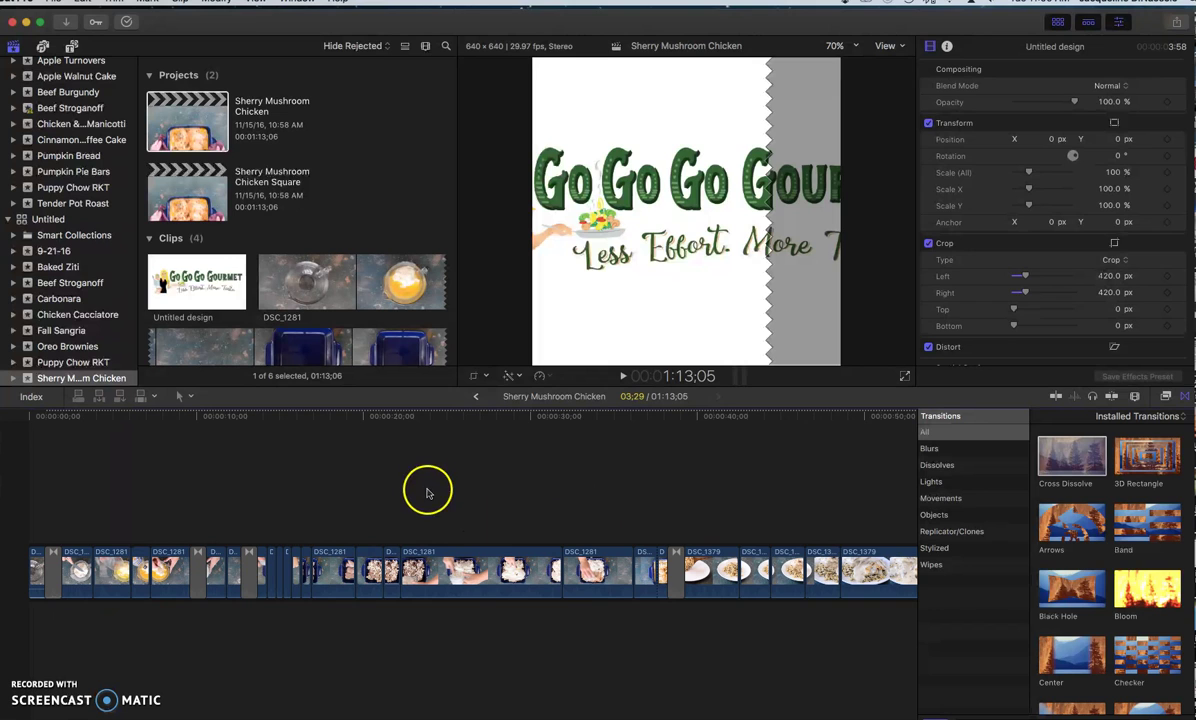
Step: Insert the photo Sherry Mushroom Chicken-6.jpg from Finder before the first timeline clip, and put the Finder window away
click(33, 515)
key(super+4)
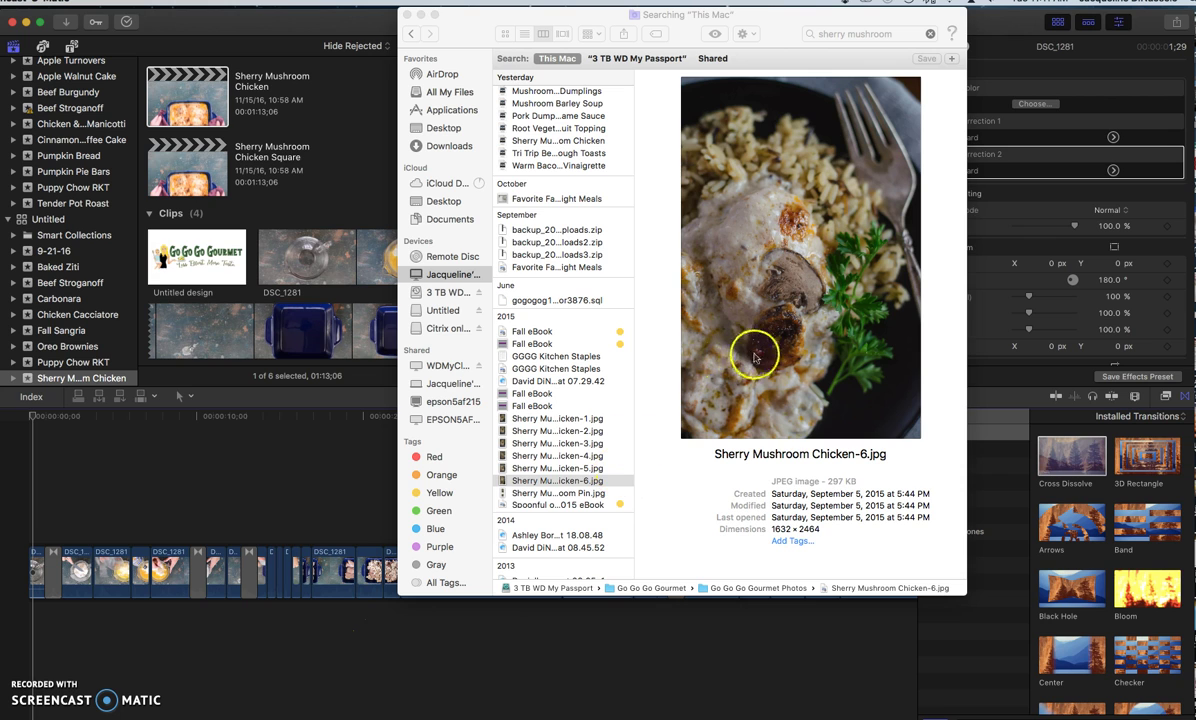
drag(554, 484, 37, 563)
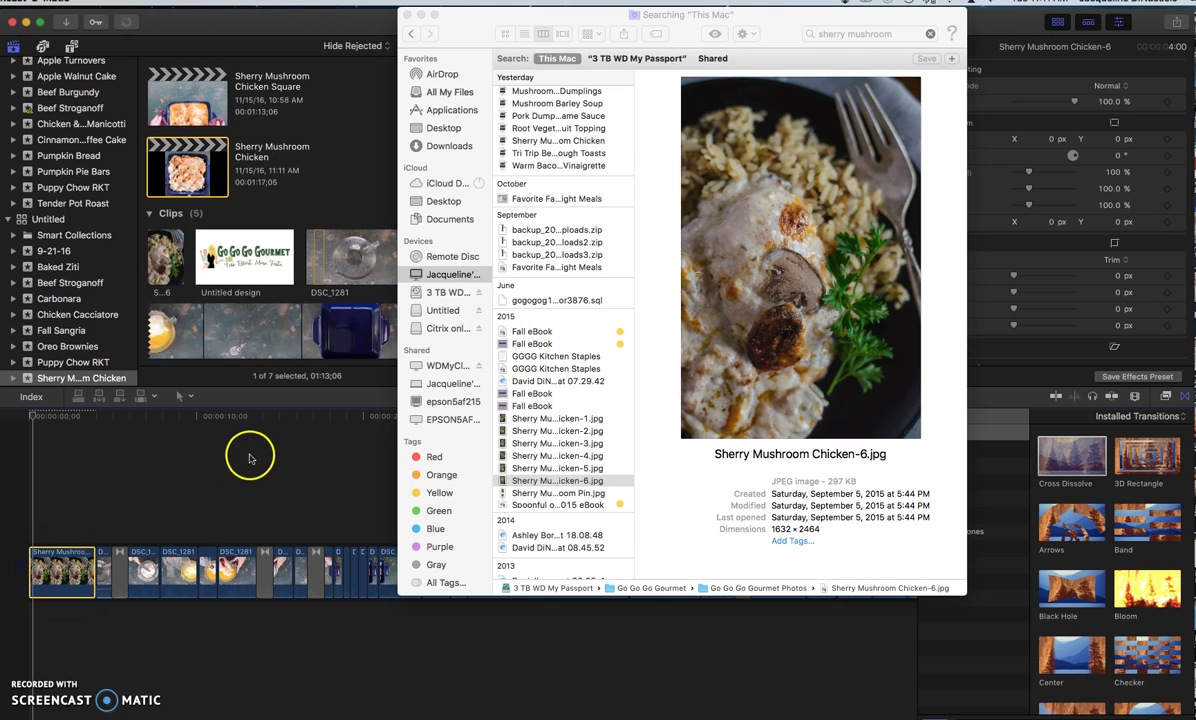
click(421, 15)
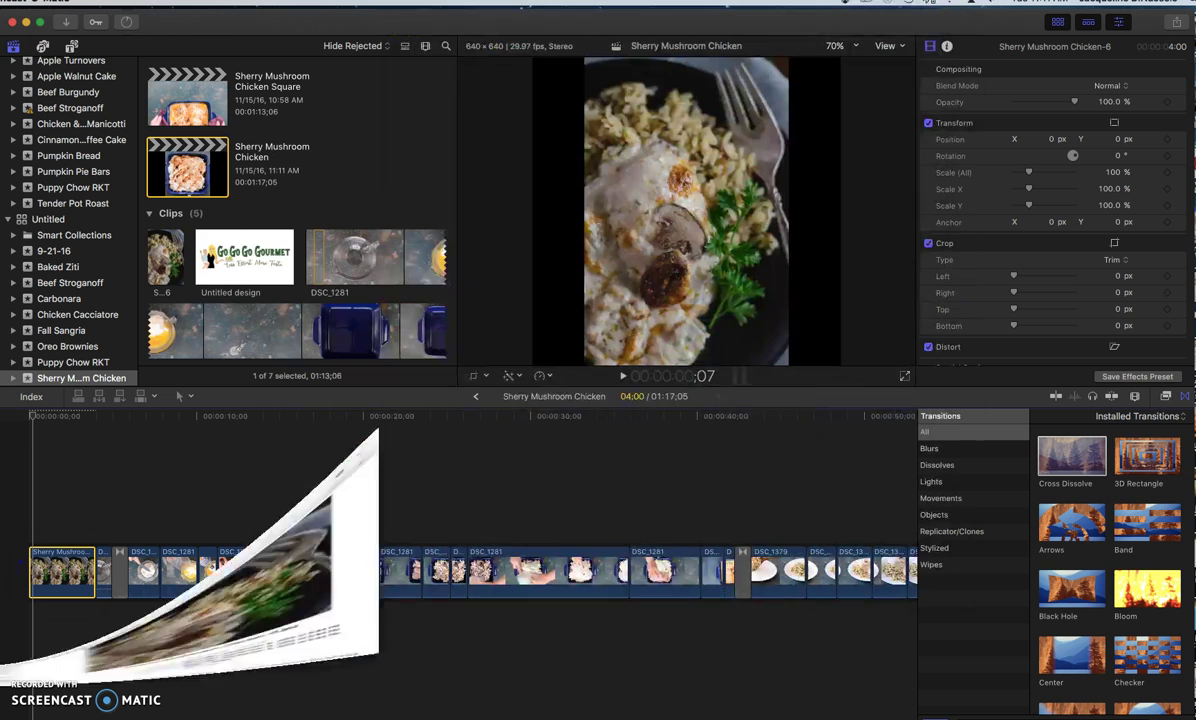
Step: Add a Gaussian transition between the opening Sherry Mushroom Chicken-6 photo and the first video clip
scroll(1086, 568, down, 10)
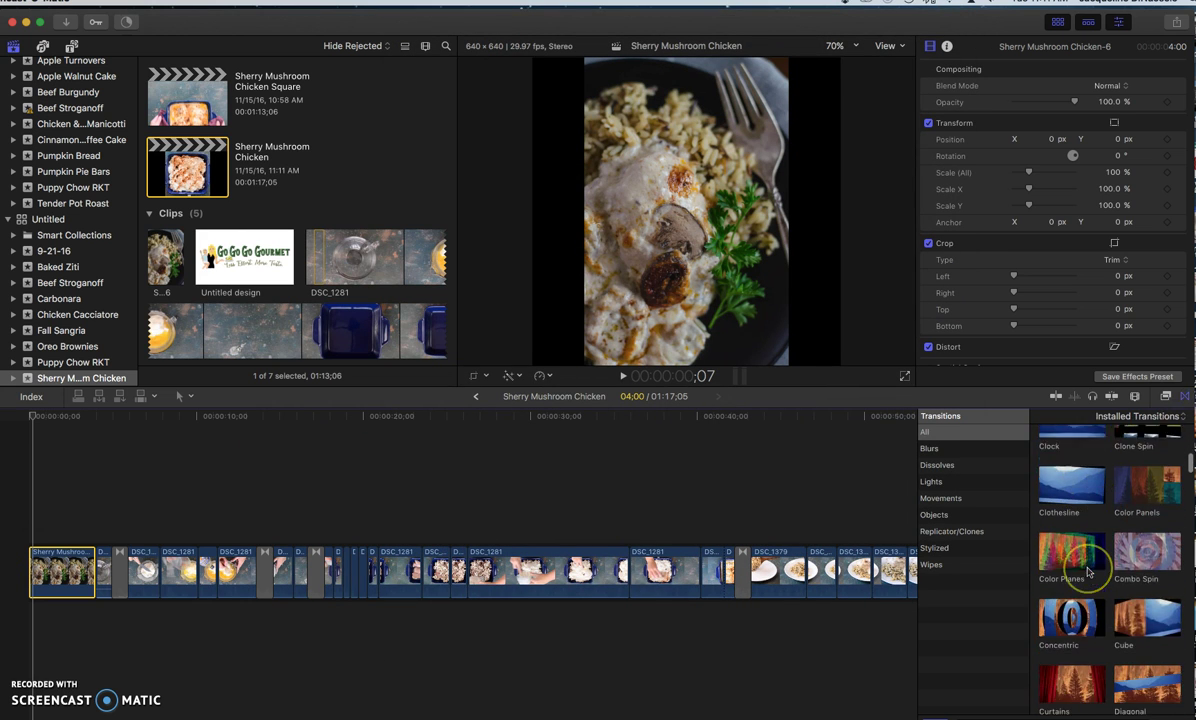
scroll(1088, 572, down, 5)
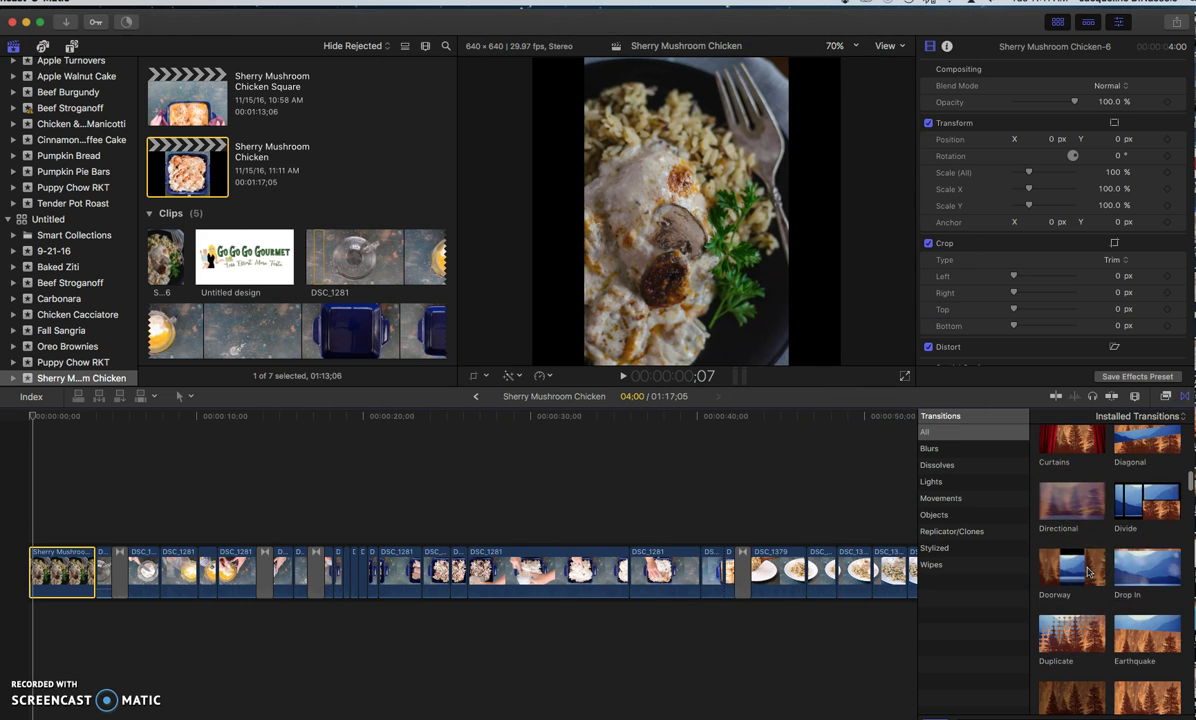
scroll(1082, 566, down, 5)
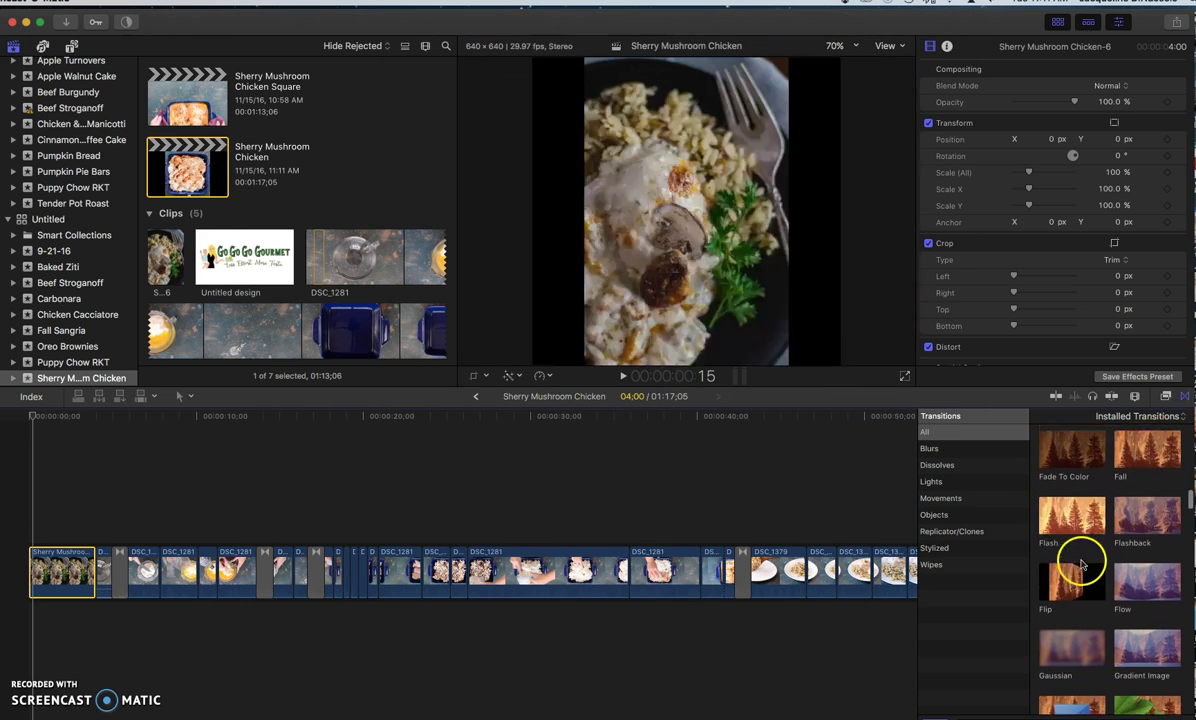
drag(1078, 555, 92, 576)
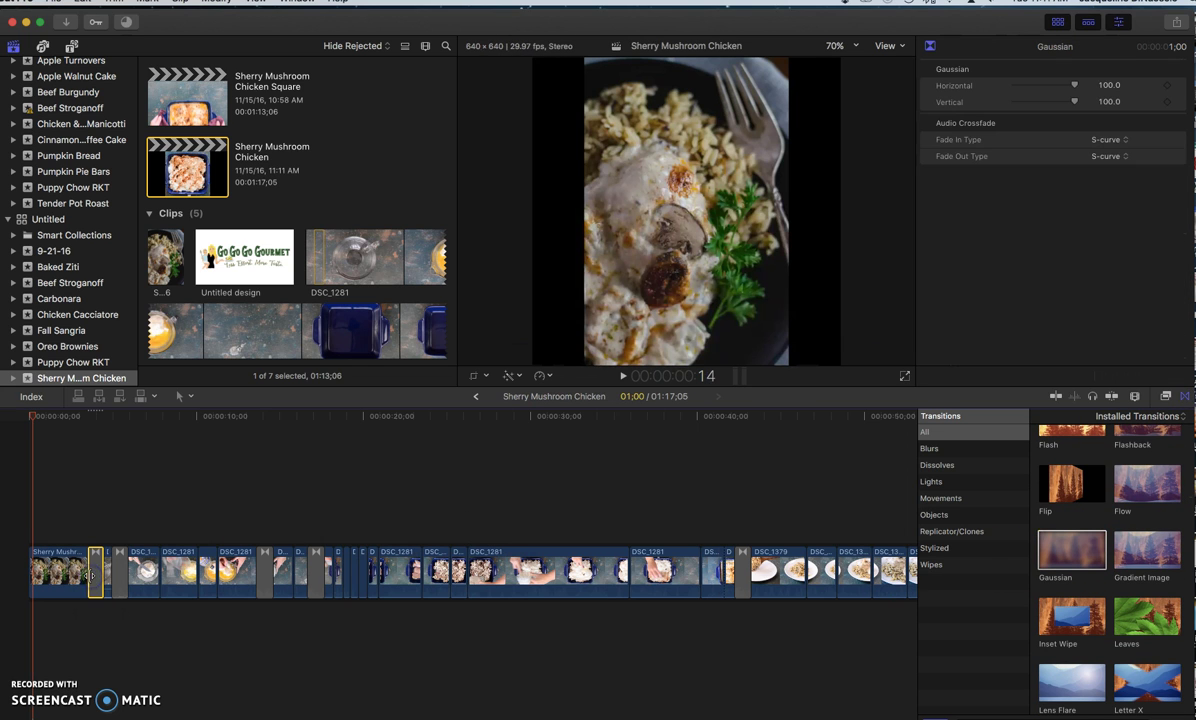
Step: Apply the Ken Burns crop effect to the opening photo and preview its motion
click(63, 570)
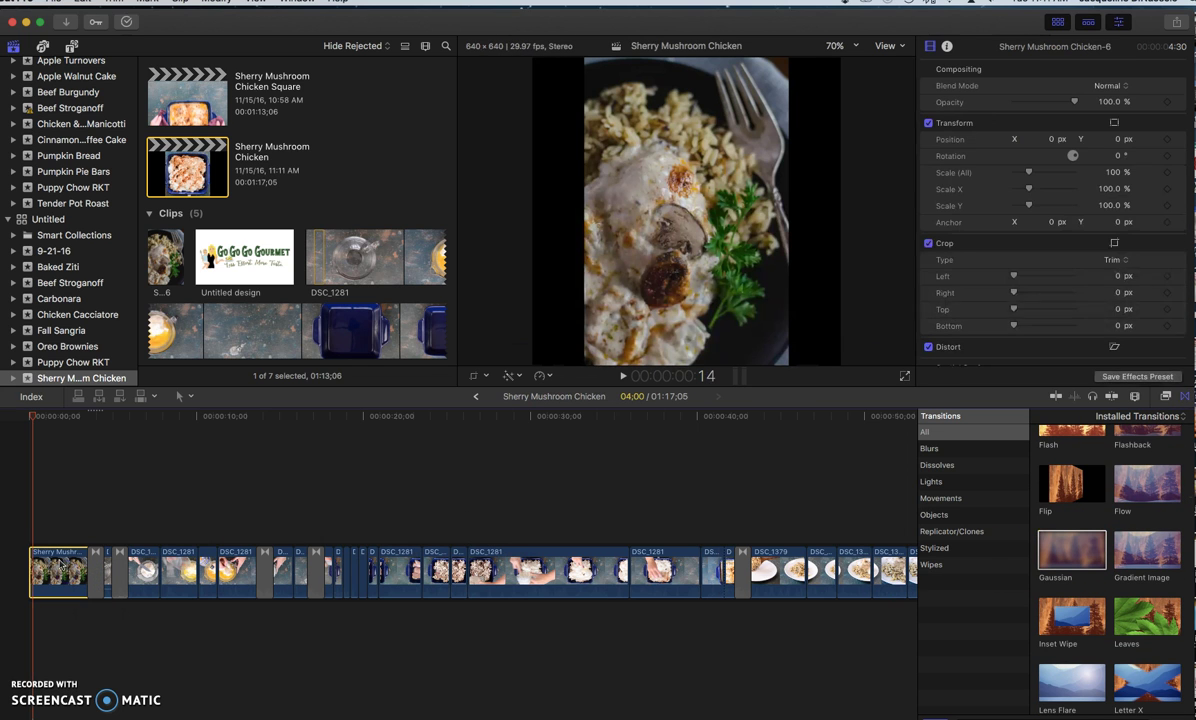
click(476, 377)
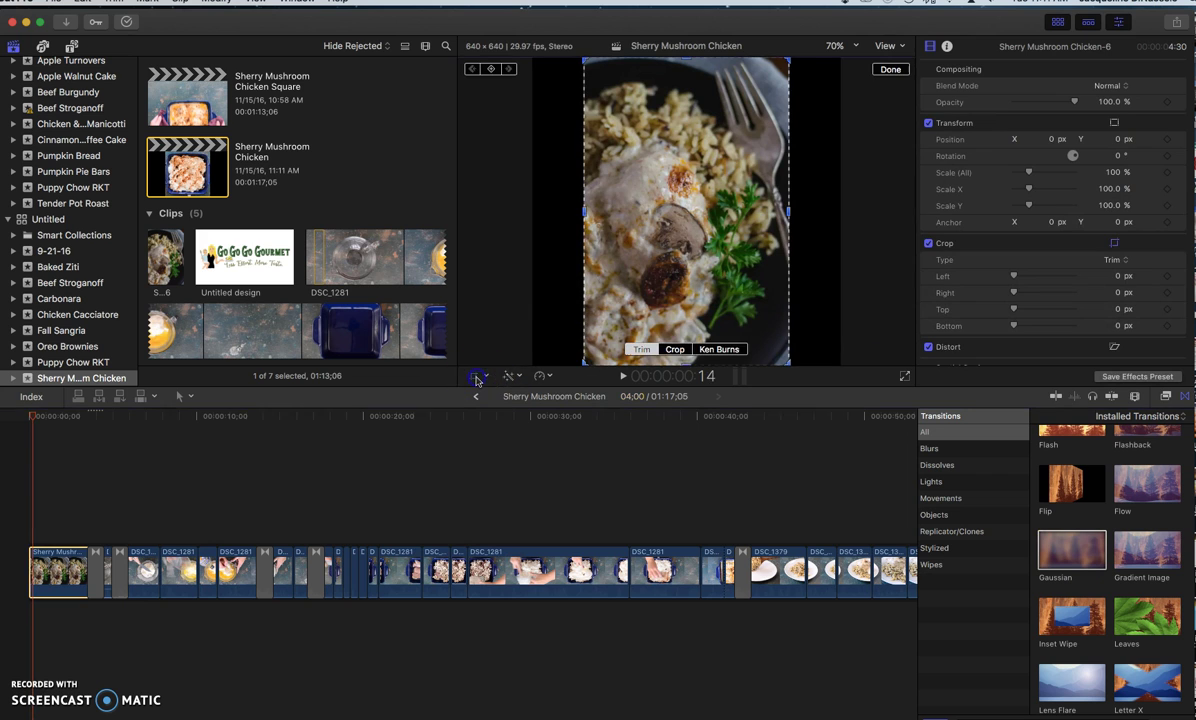
click(725, 351)
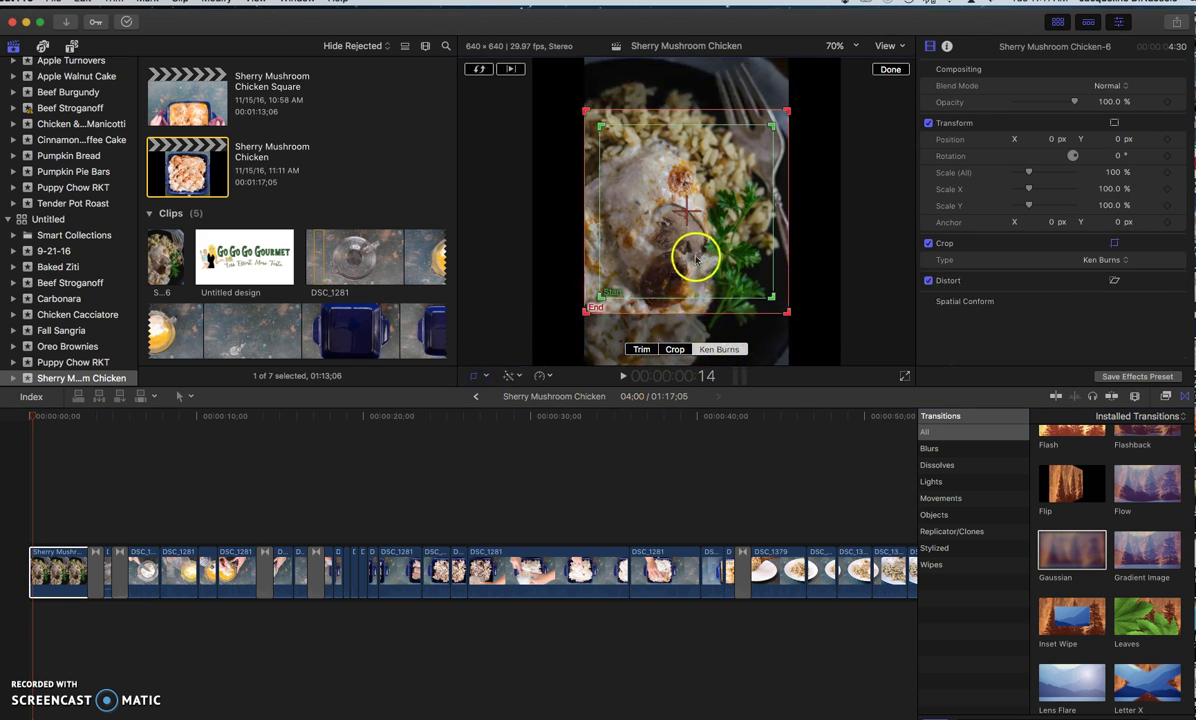
drag(688, 312, 689, 314)
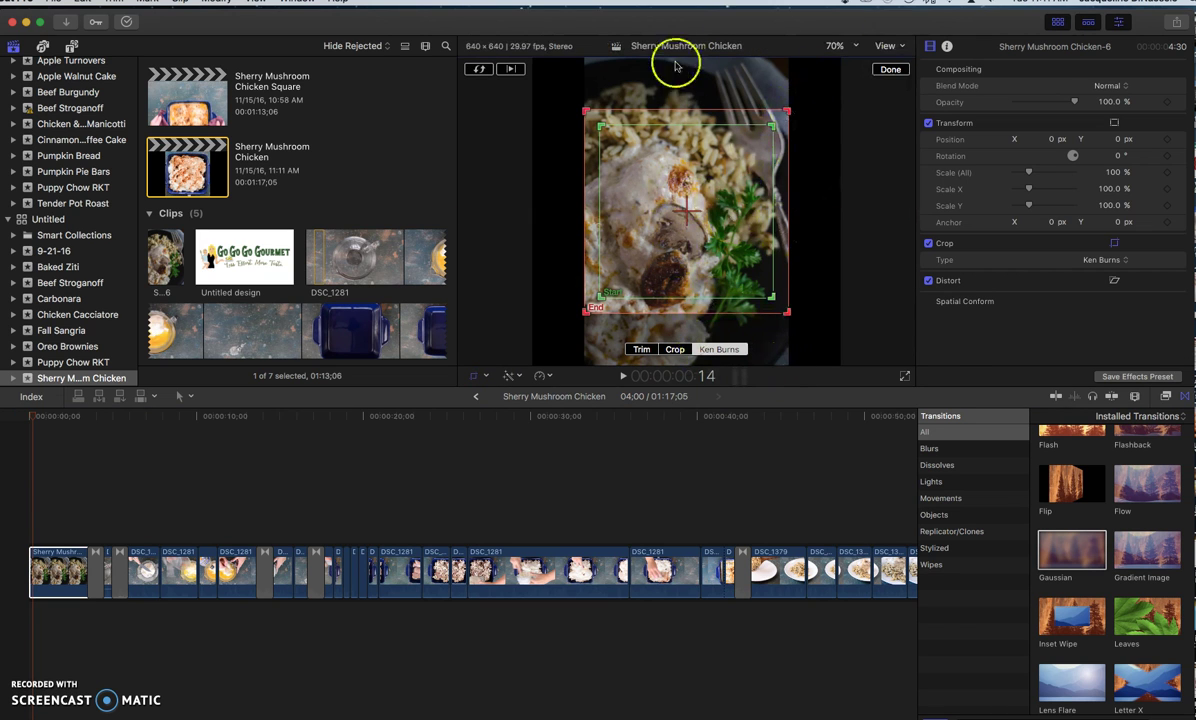
click(511, 69)
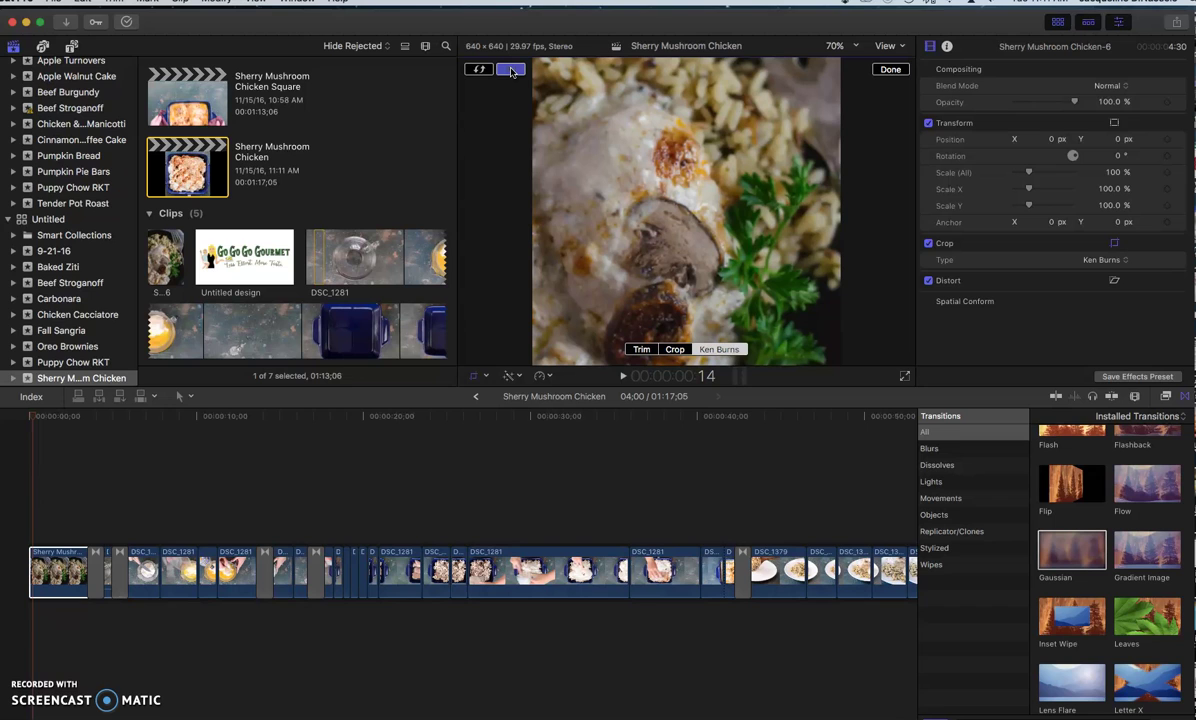
key(space)
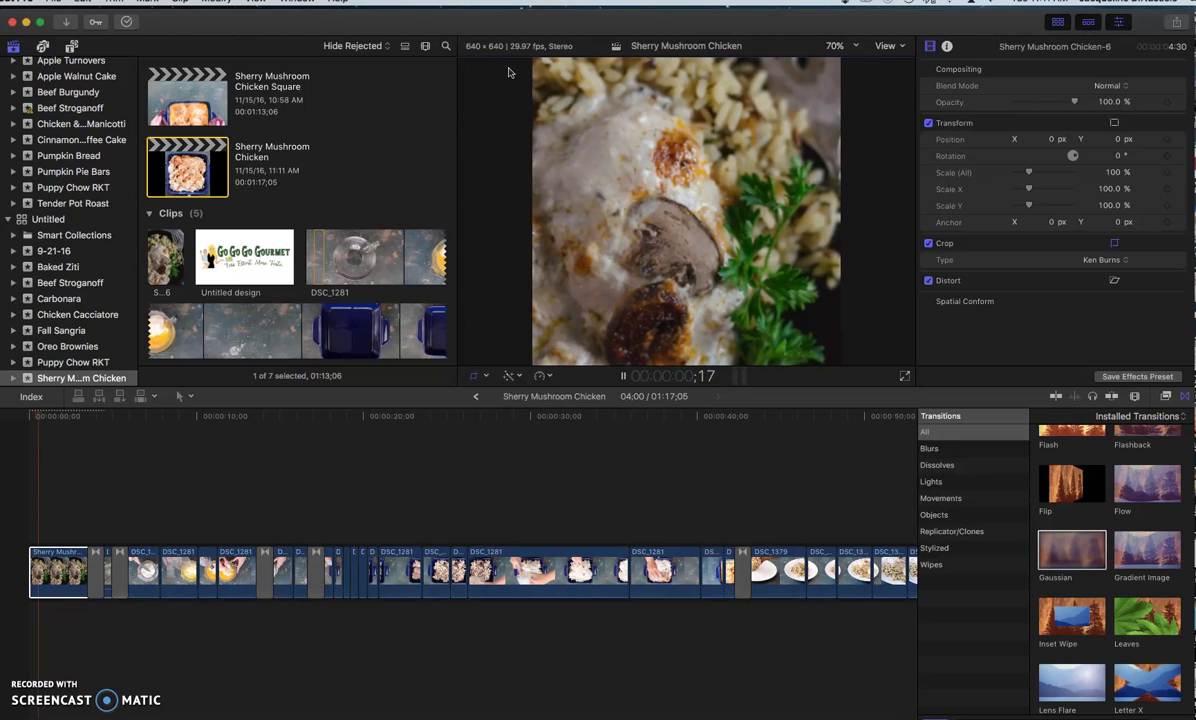
click(507, 65)
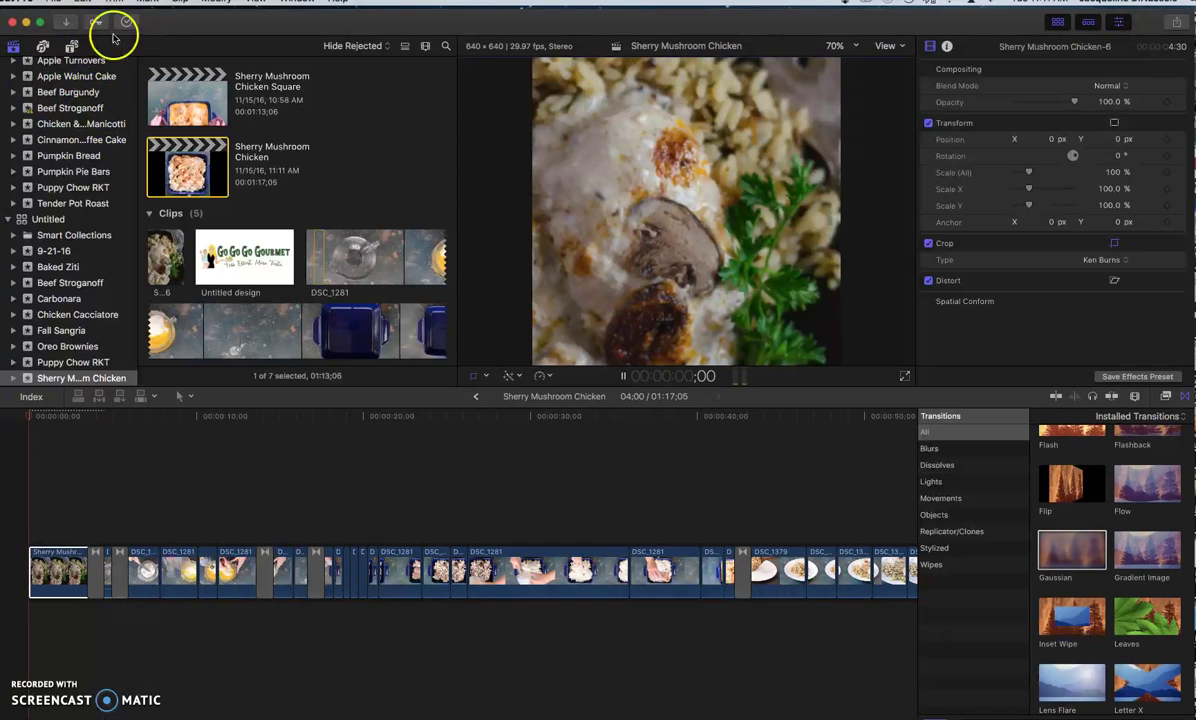
Step: Search all installed titles for "fade" and place the basic Fade title above the opening photo at the timeline's start
key(shift+c)
click(71, 47)
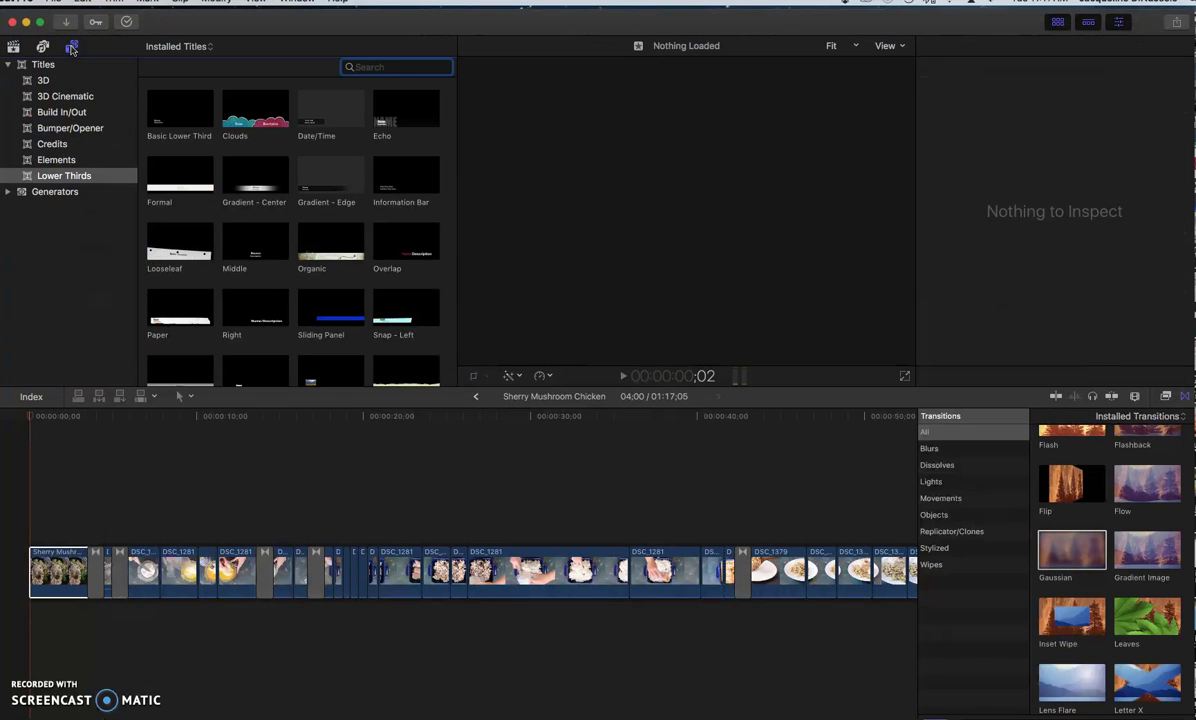
scroll(240, 213, down, 10)
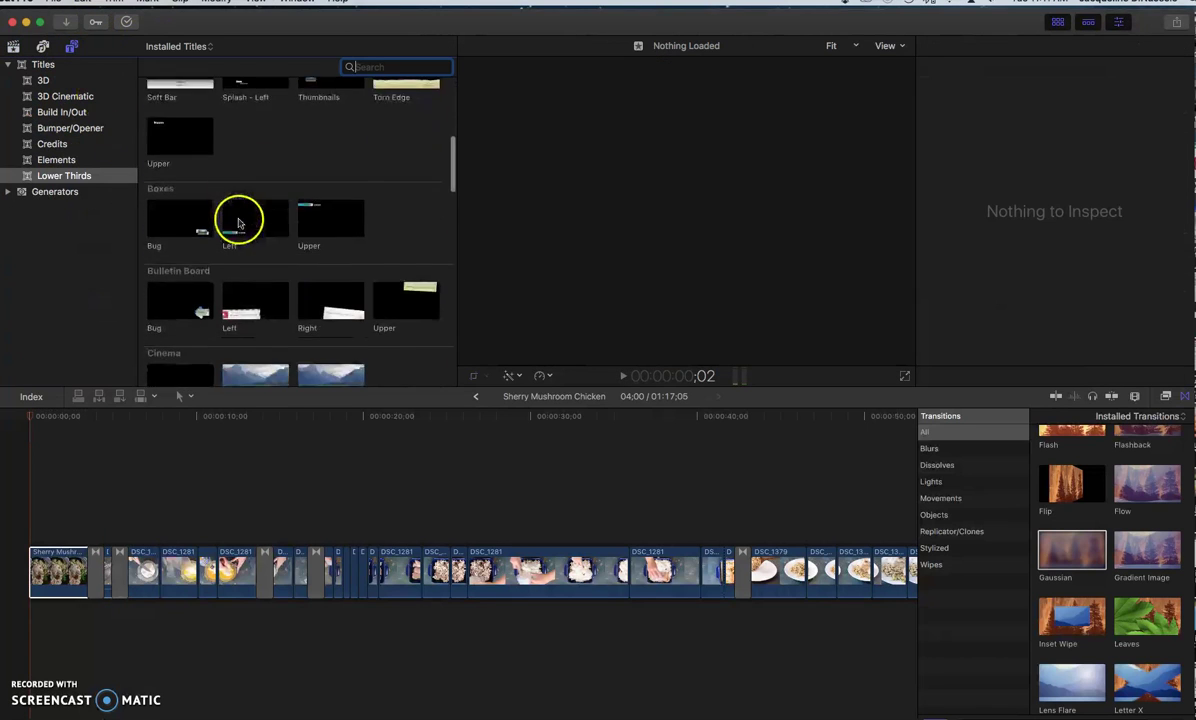
click(383, 67)
text(fade)
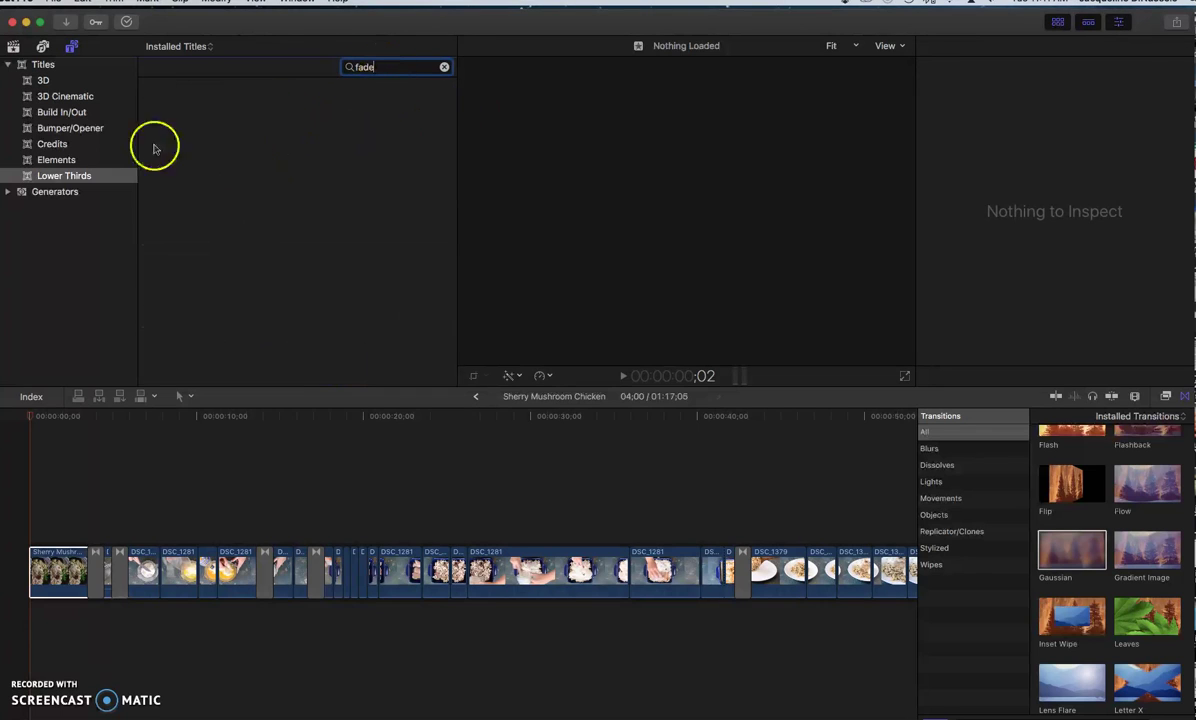
click(86, 83)
click(80, 64)
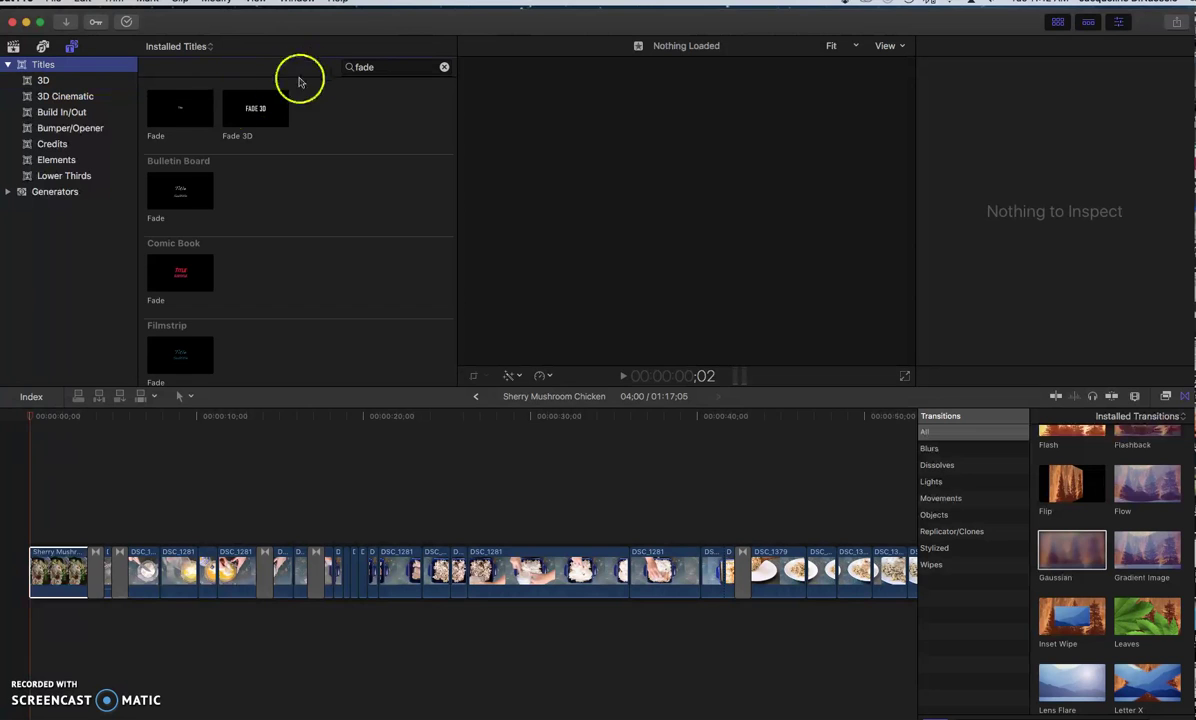
drag(211, 120, 50, 505)
key(super+4)
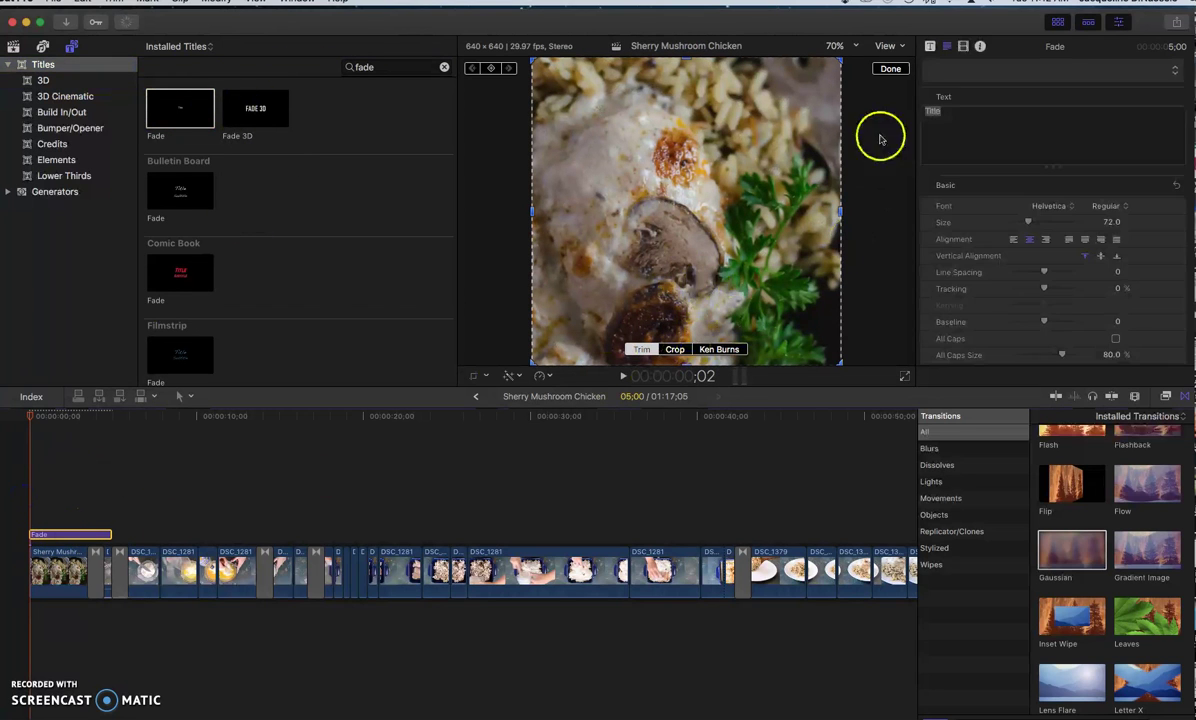
Step: Append a Fade title after the closing logo clip and return toward the start of the timeline
key(e)
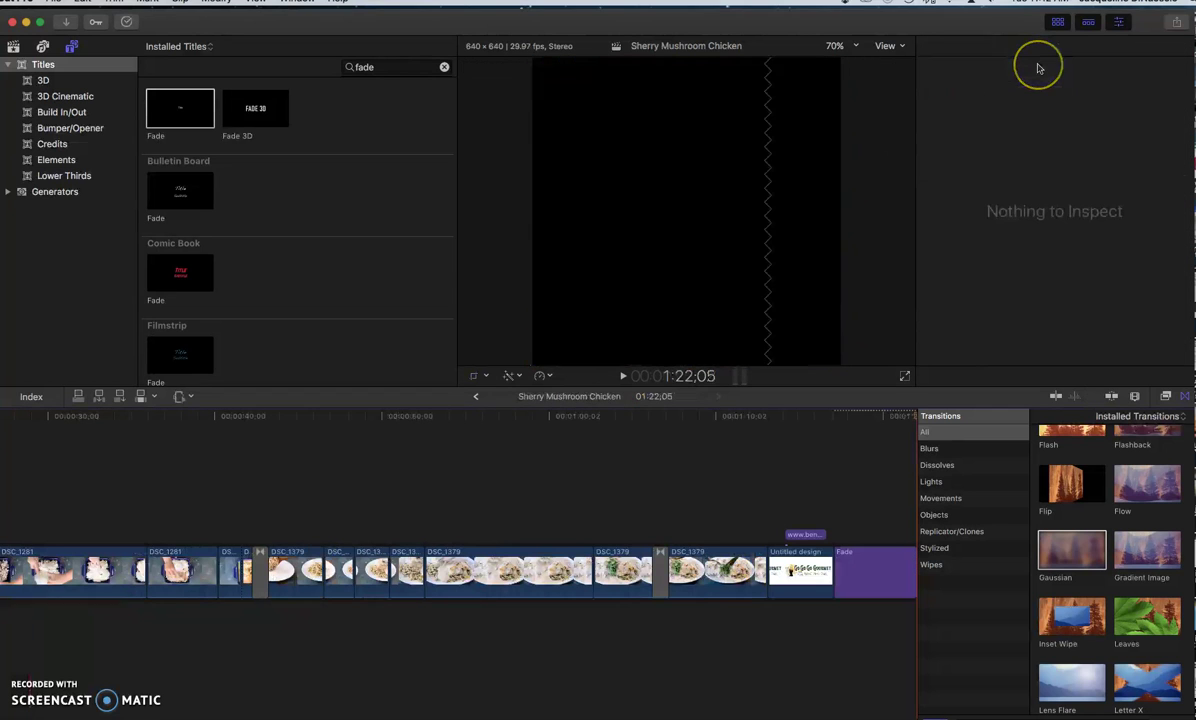
scroll(300, 460, left, 10)
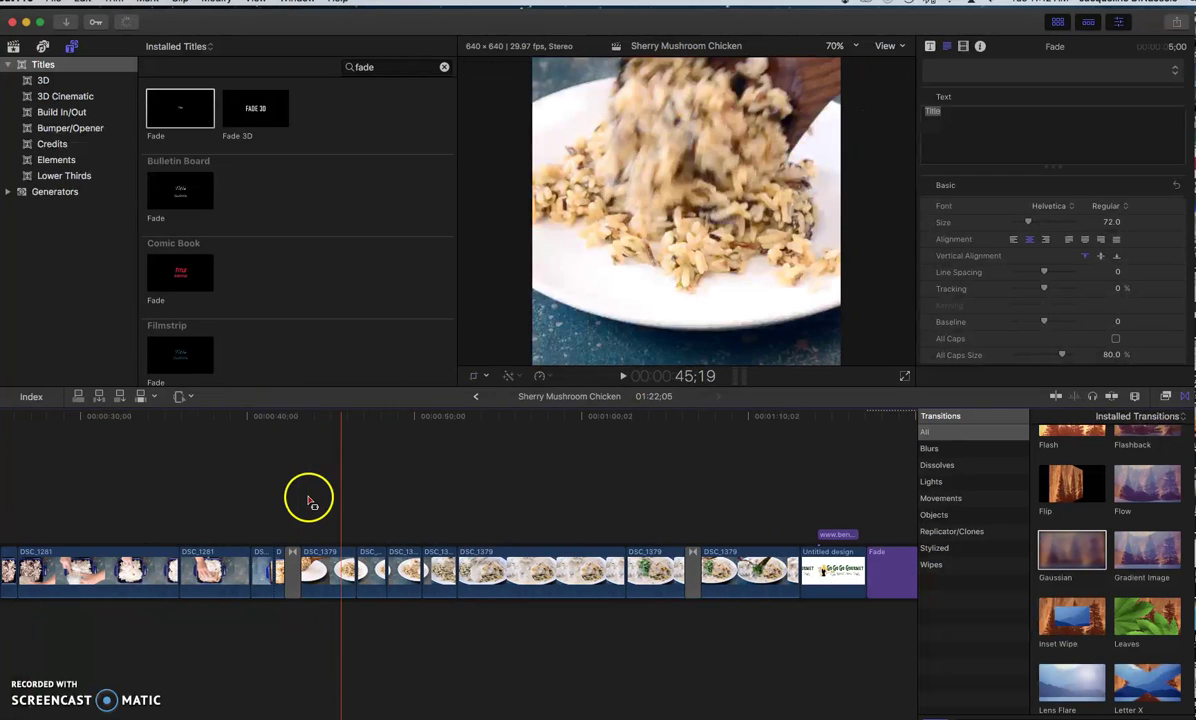